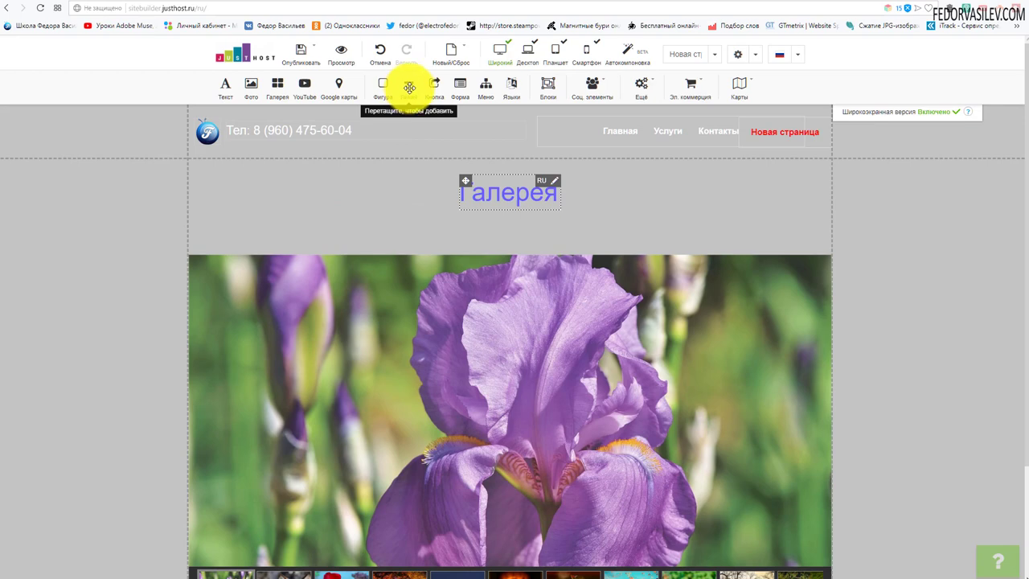
Step: Add a line centred between the "Галерея" heading and the gallery, and publish the site to check it on the live page
left_click_drag(407, 85, 352, 211)
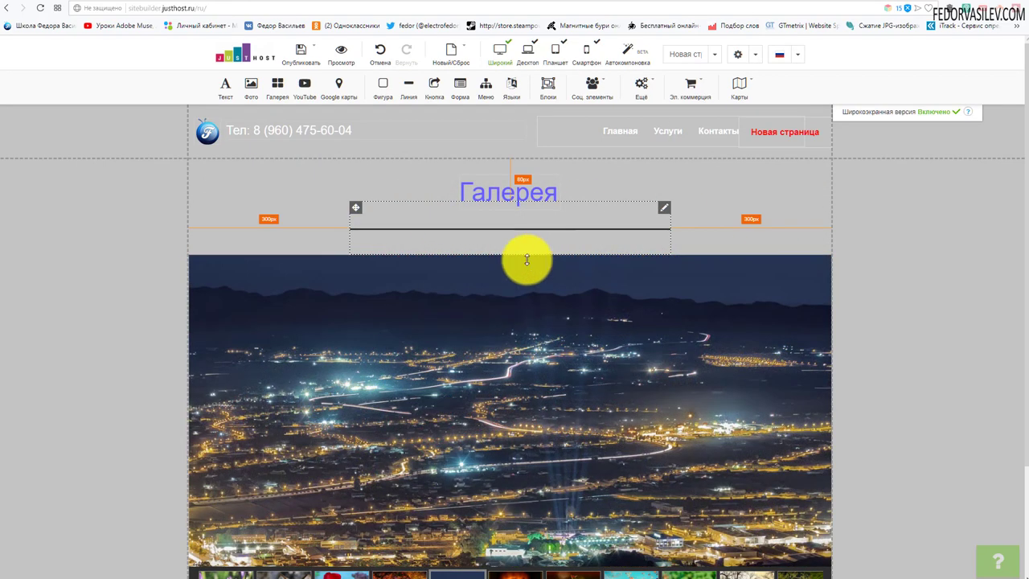
left_click(305, 69)
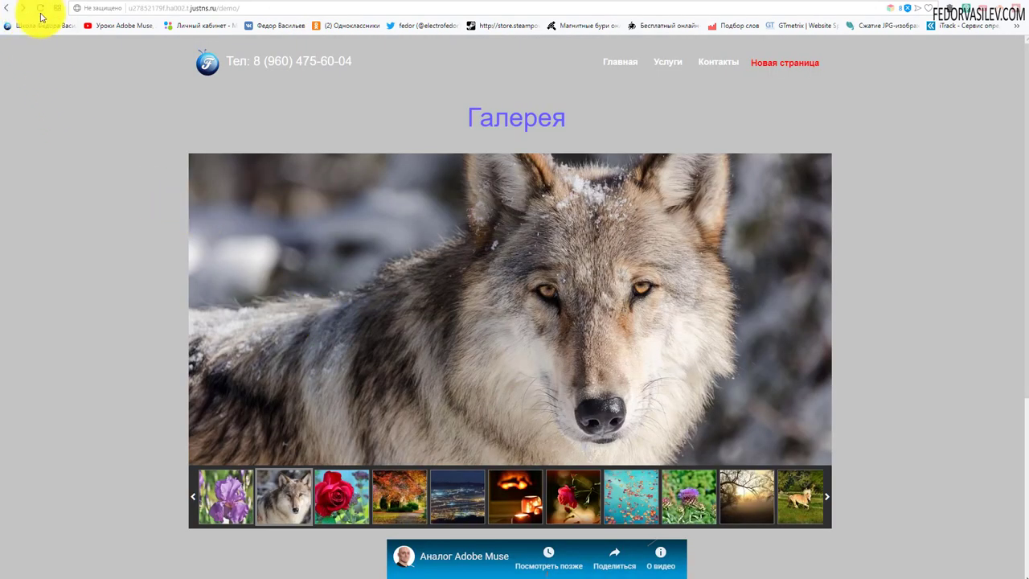
left_click(40, 9)
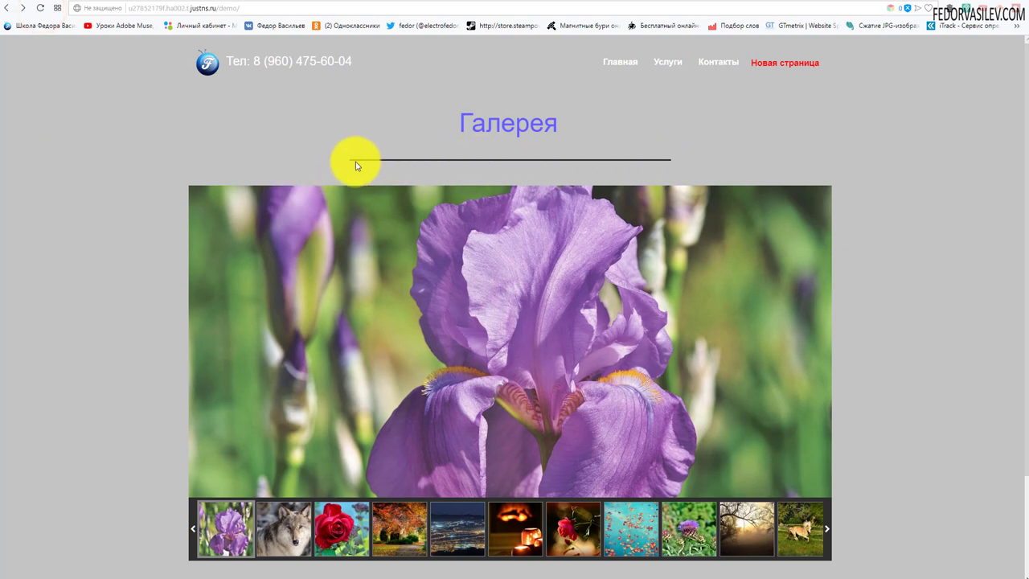
left_click(109, 2)
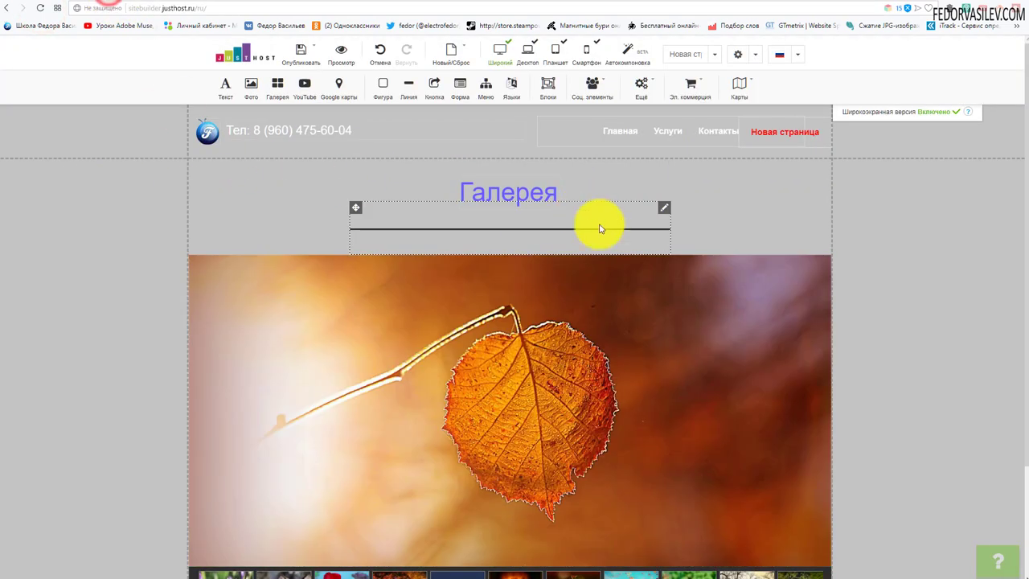
Step: Set the orientation of the line under the heading to vertical
left_click(665, 210)
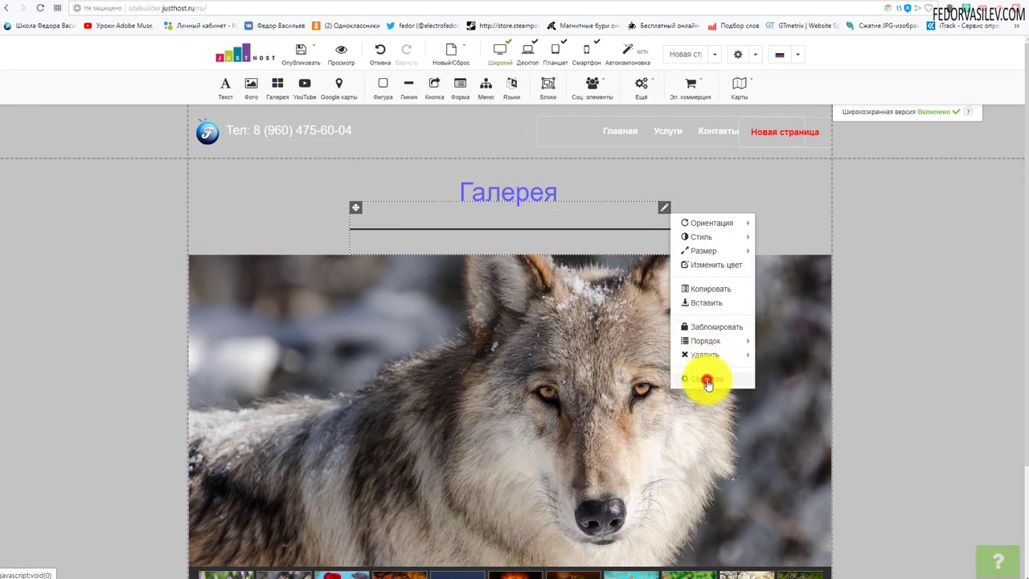
left_click(707, 379)
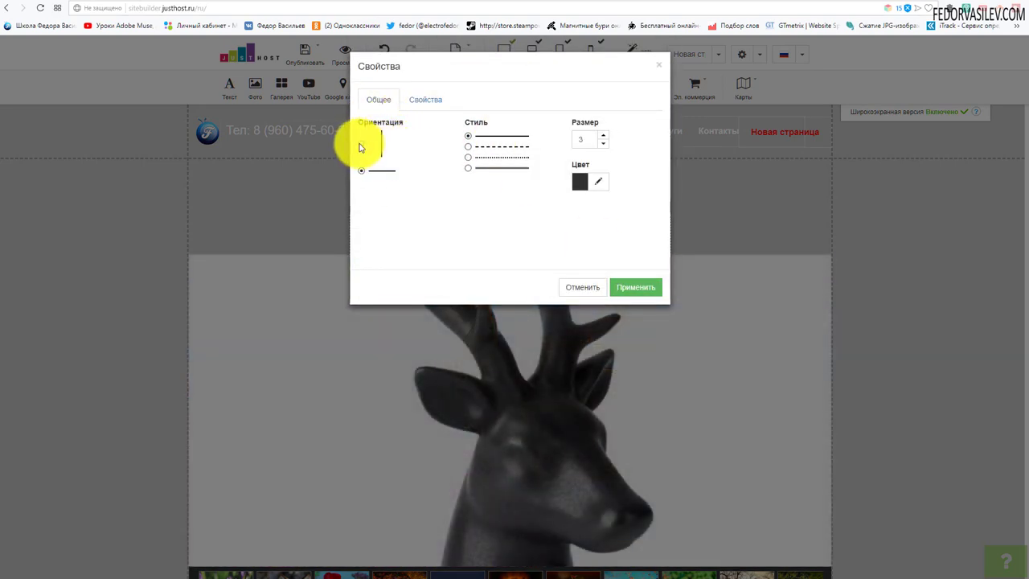
left_click(361, 144)
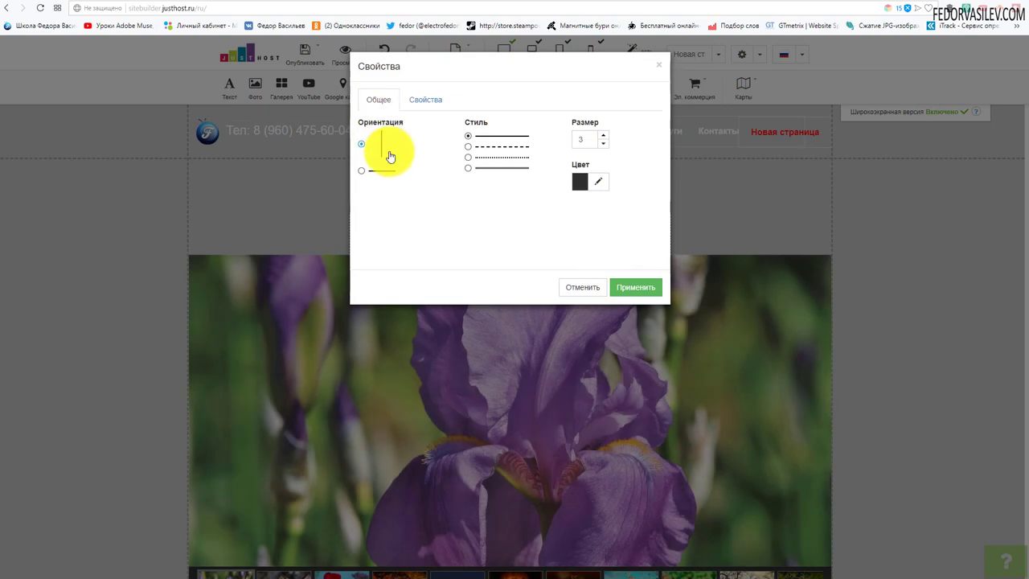
left_click(622, 287)
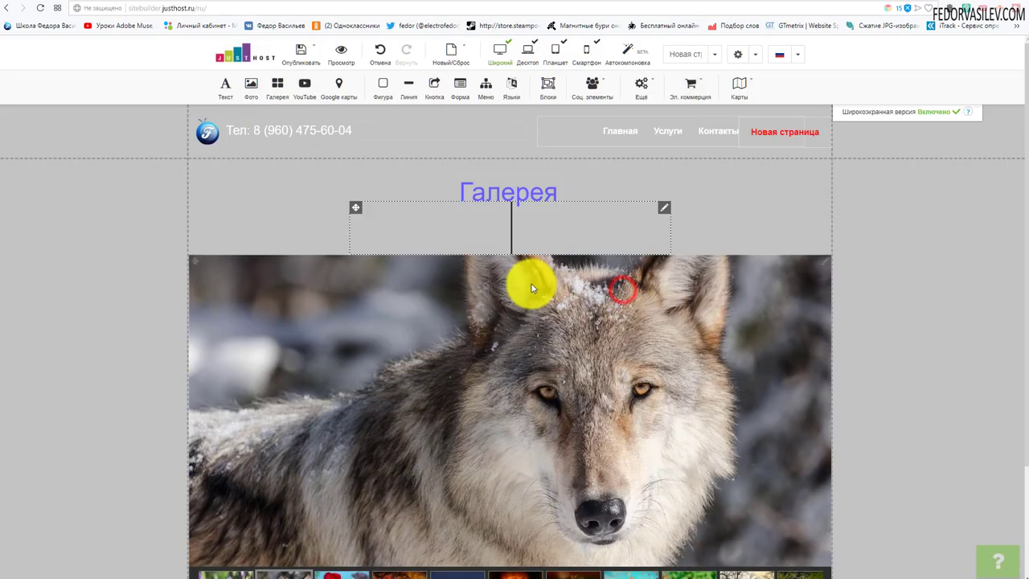
Step: Set the line's orientation to horizontal and its style to double
left_click(666, 208)
left_click(680, 390)
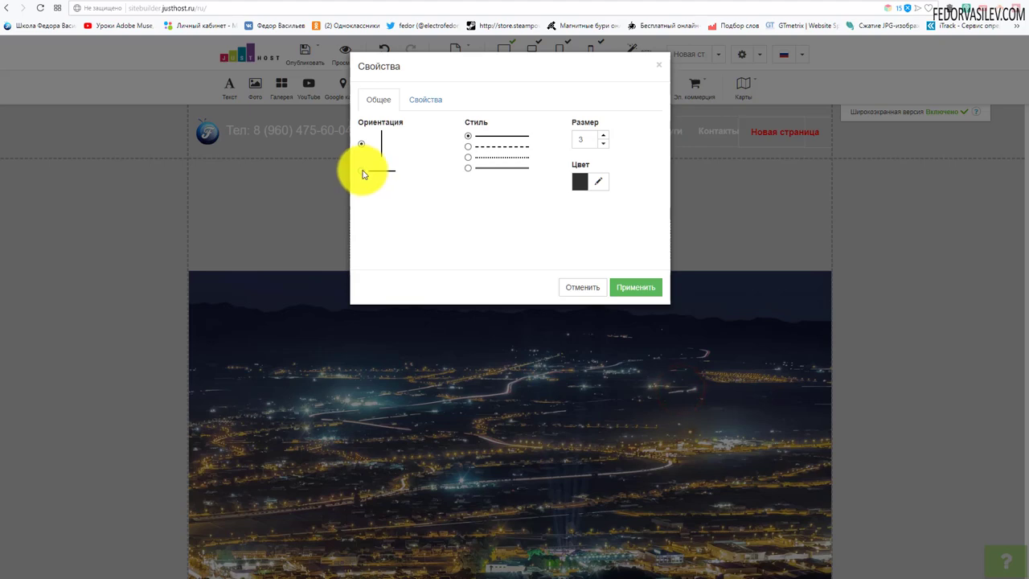
left_click(362, 172)
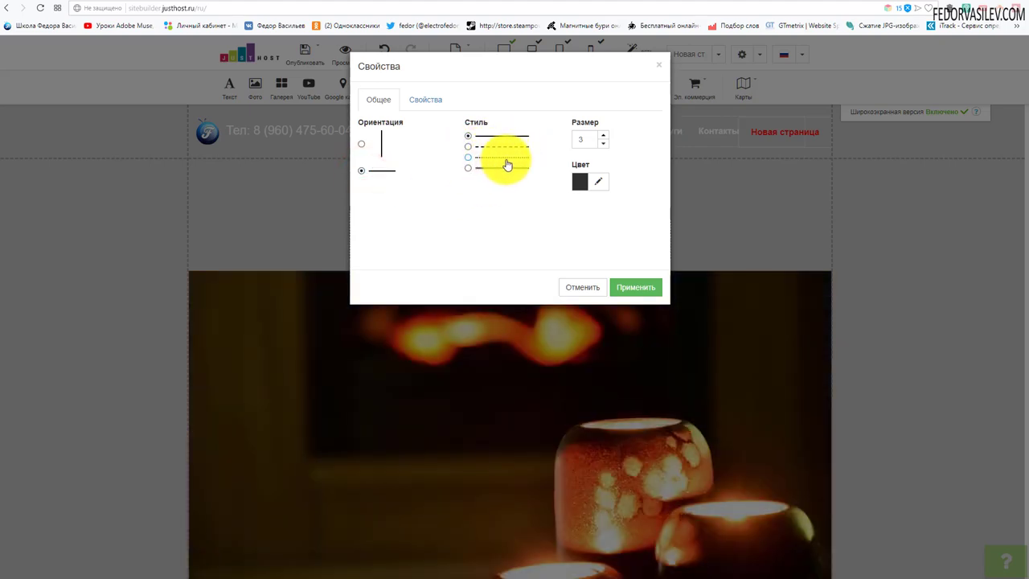
left_click(469, 168)
left_click(625, 290)
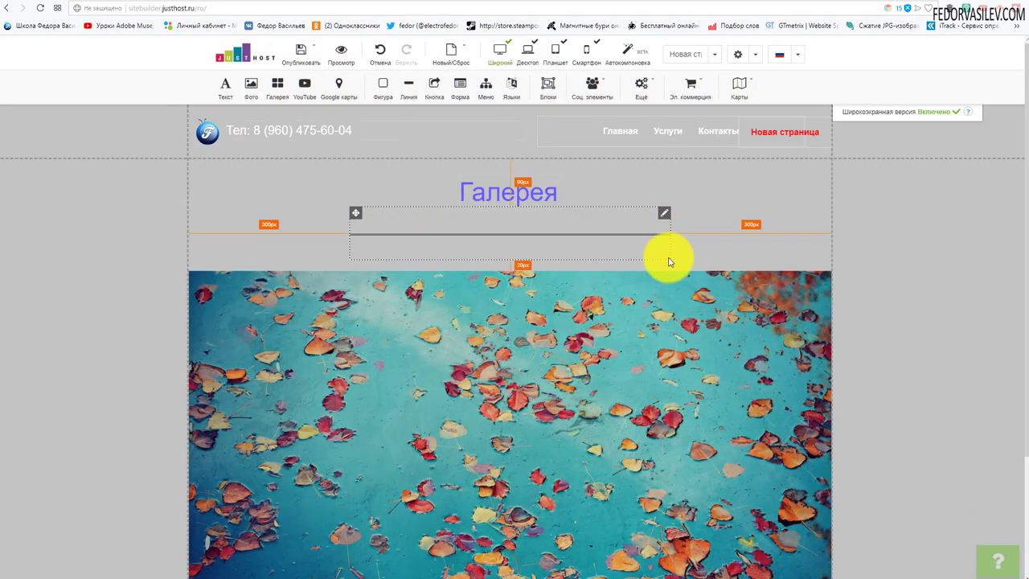
Step: Shorten the double line to about 470 px wide and set its size to 10
mouse_move(669, 259)
left_mouse_down()
mouse_move(593, 244)
mouse_move(505, 277)
mouse_move(404, 254)
mouse_move(549, 268)
mouse_move(769, 252)
mouse_move(880, 271)
mouse_move(601, 253)
left_mouse_up()
left_click(594, 212)
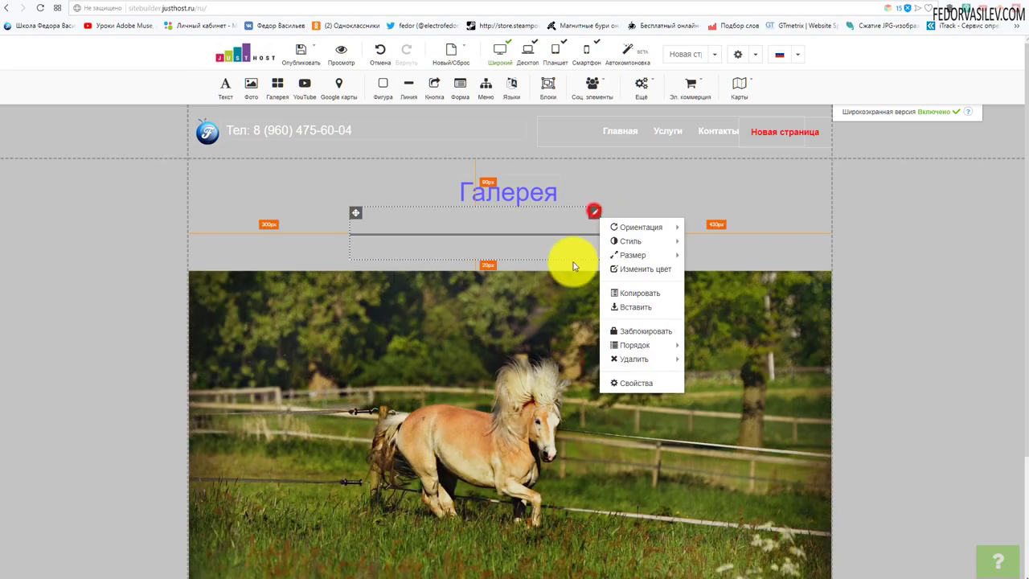
left_click(636, 383)
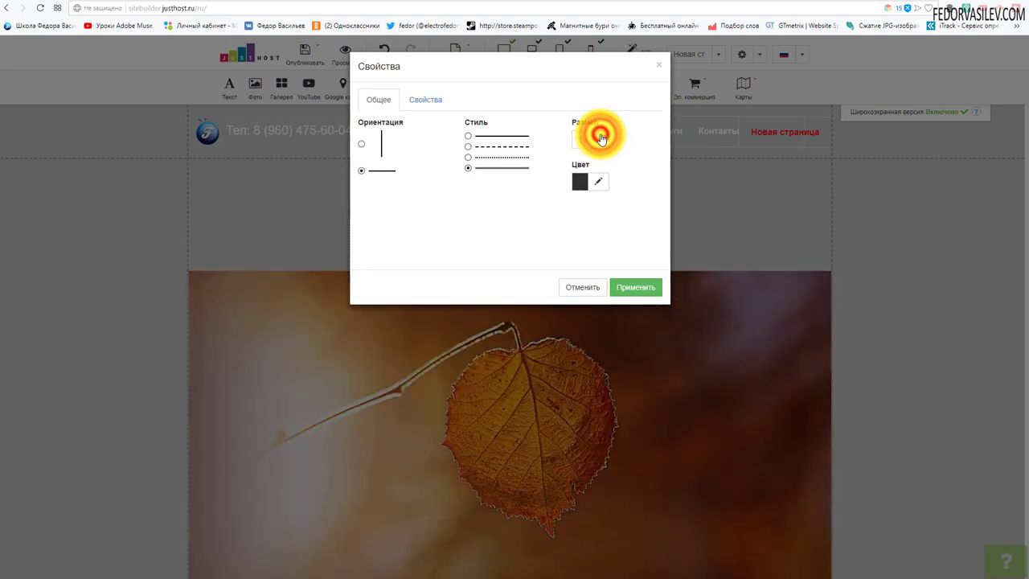
Step: Set the line's colour to dark blue 005096 and apply the properties
left_click(583, 185)
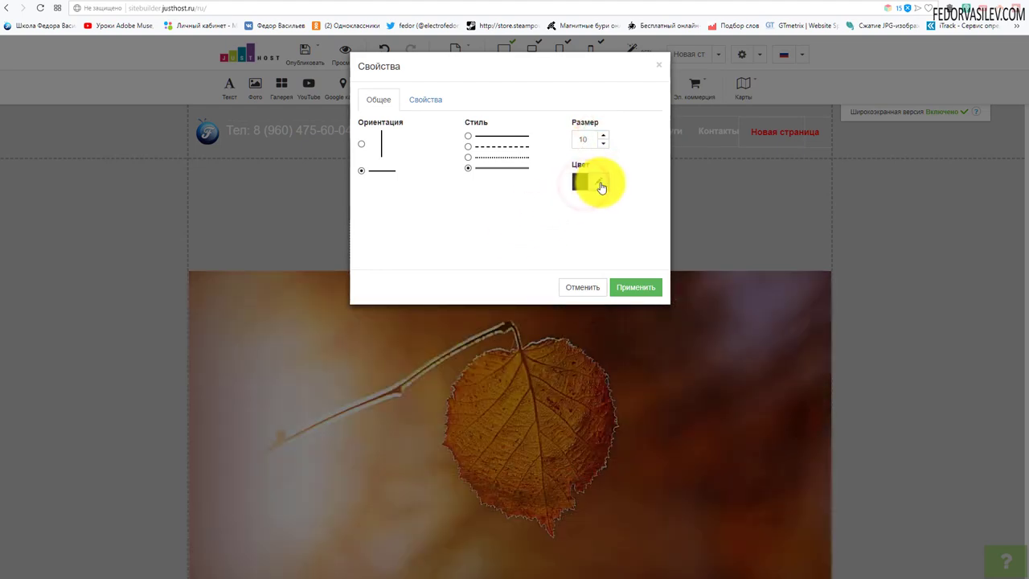
left_click(601, 184)
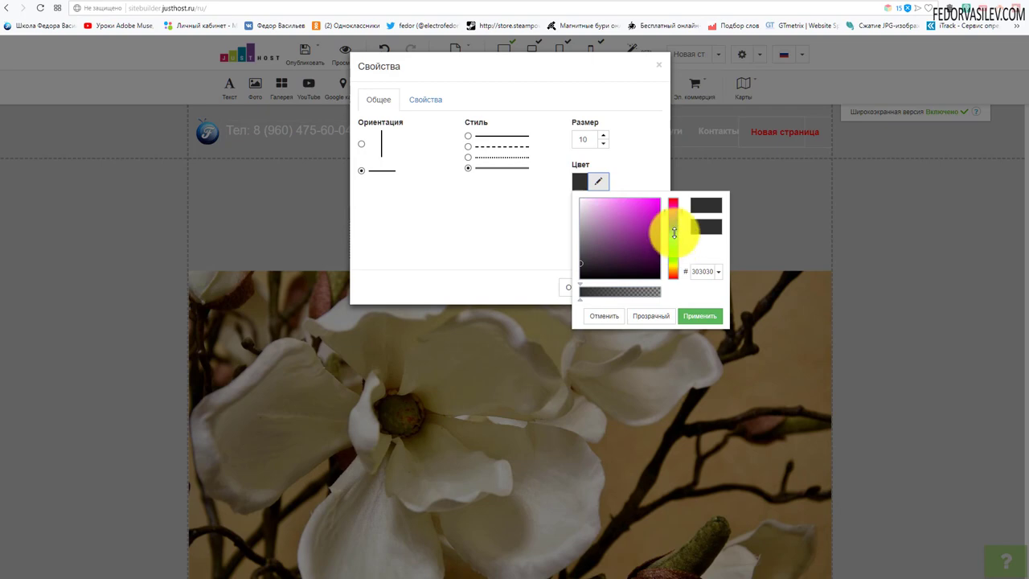
left_click(643, 218)
left_click(628, 200)
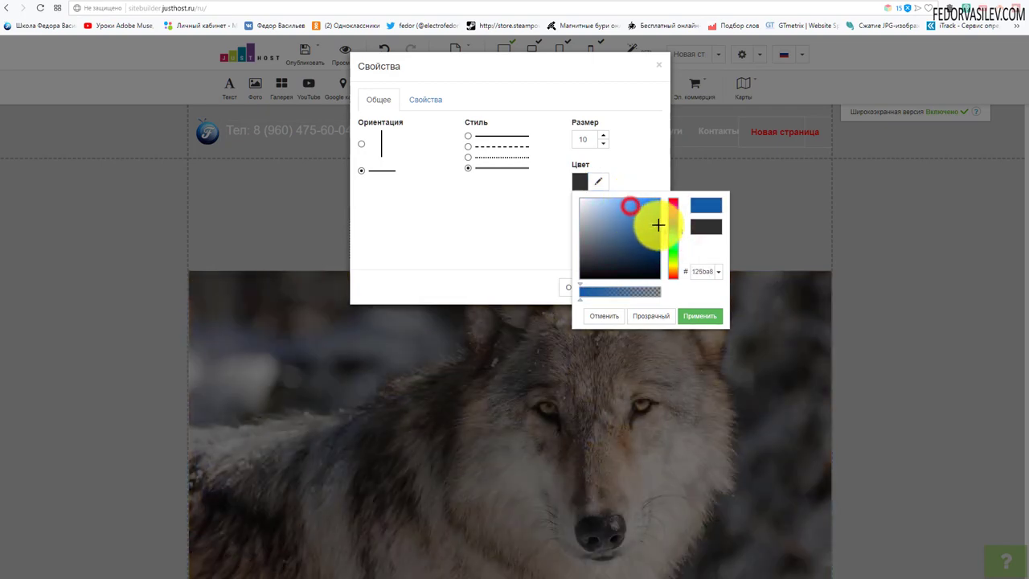
left_click(700, 316)
left_click(628, 288)
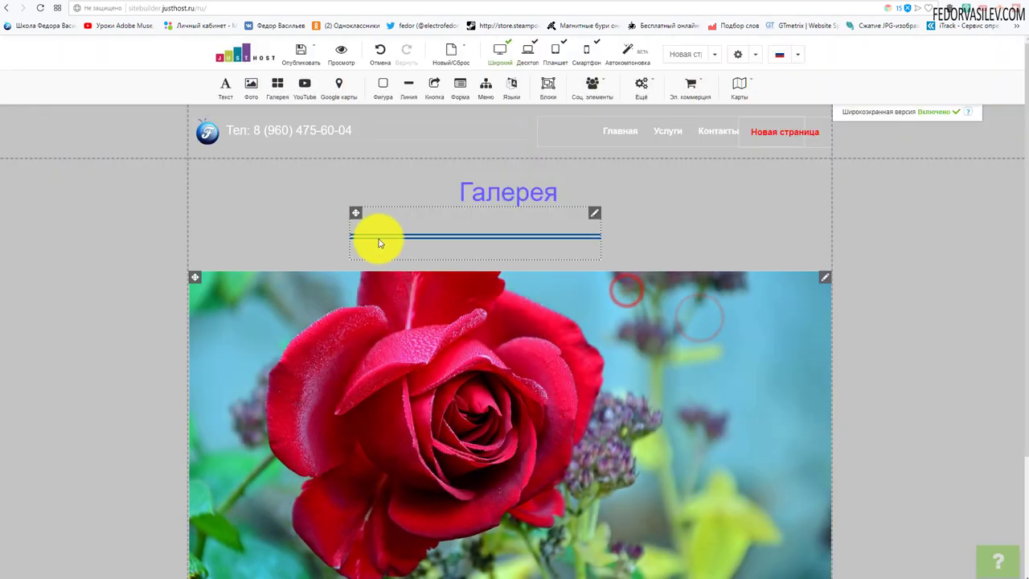
Step: Centre the blue line under the heading at position 365 × 90 and stretch it across the full screen width
left_click(366, 226)
left_click_drag(357, 215, 394, 214)
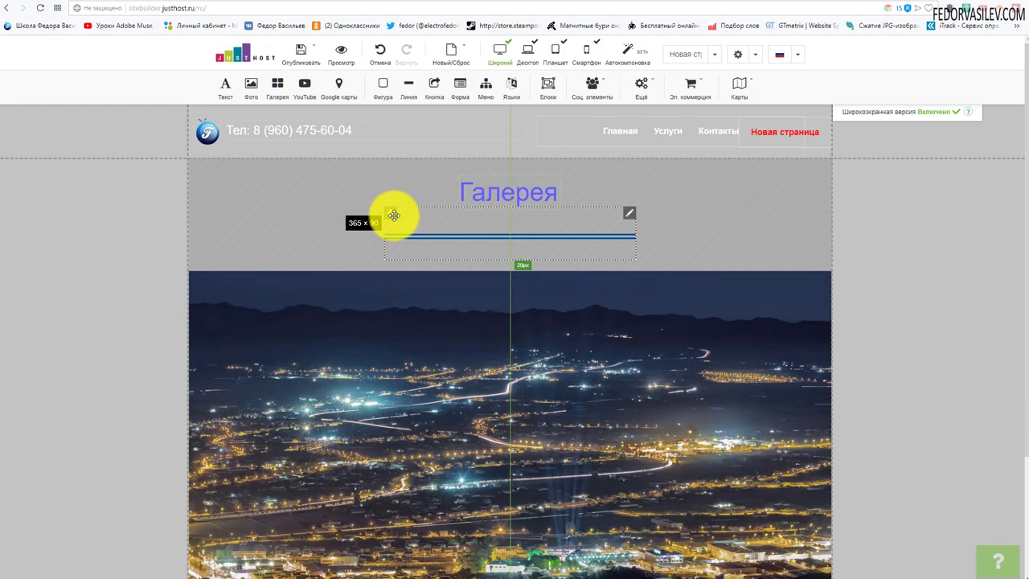
left_click(628, 217)
left_click(645, 389)
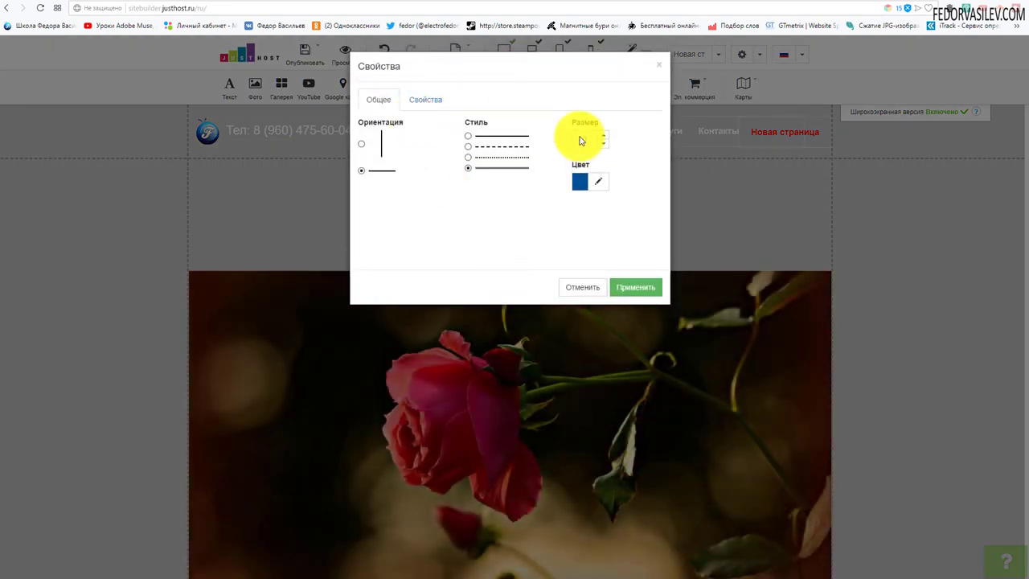
left_click(423, 100)
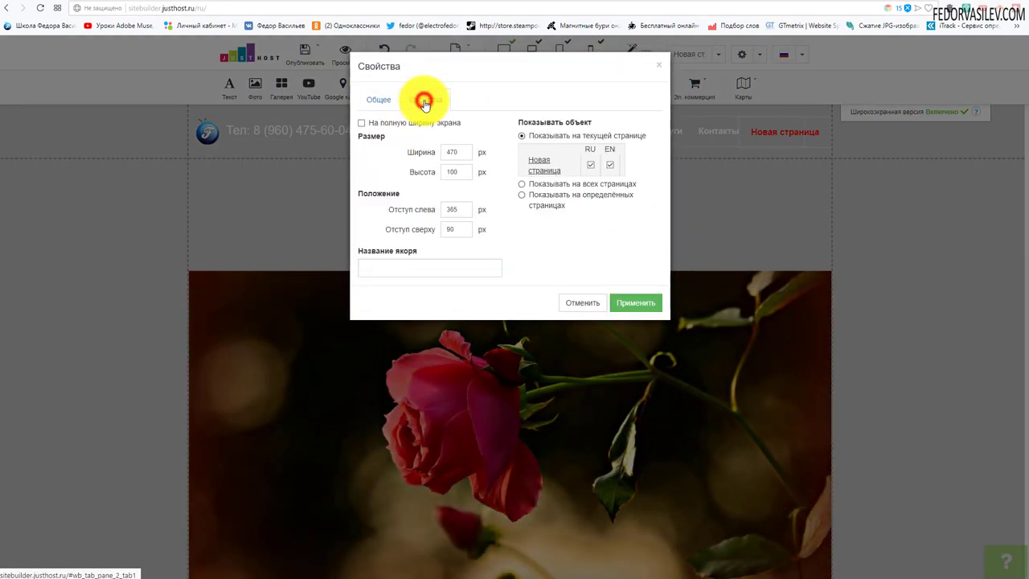
left_click(362, 123)
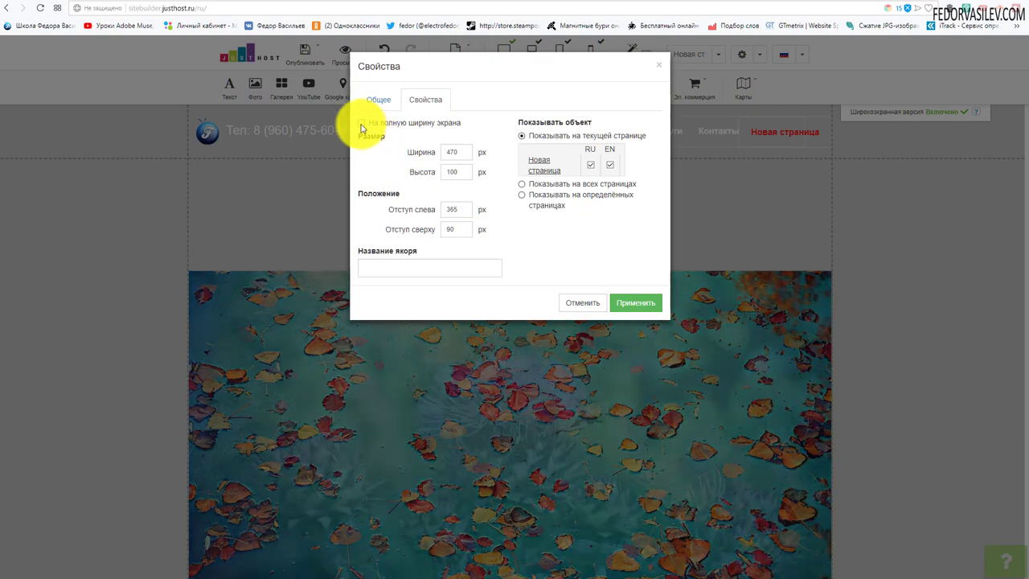
left_click(641, 309)
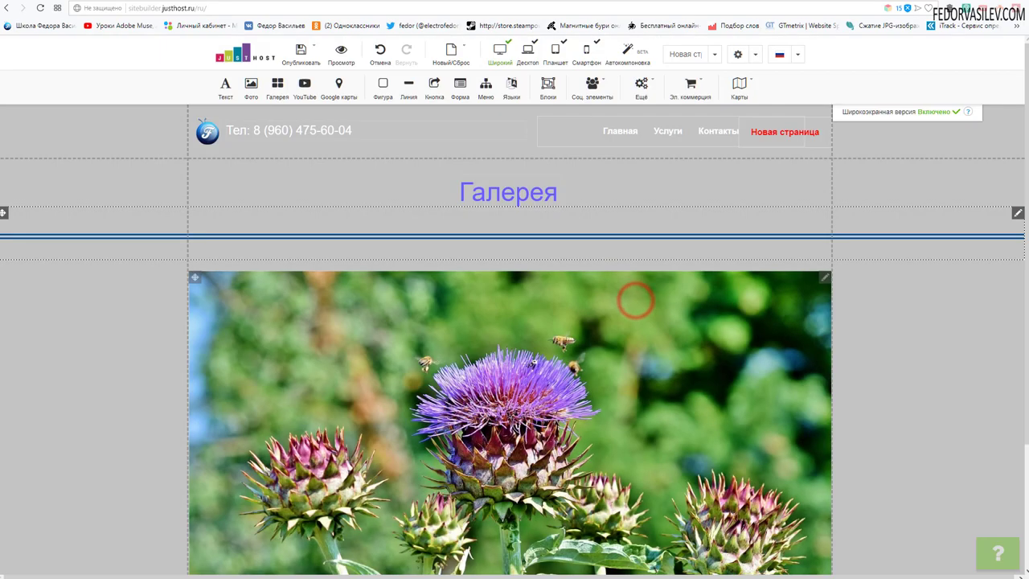
Step: Turn off the full screen width option for the blue line and apply the properties
left_click(1020, 216)
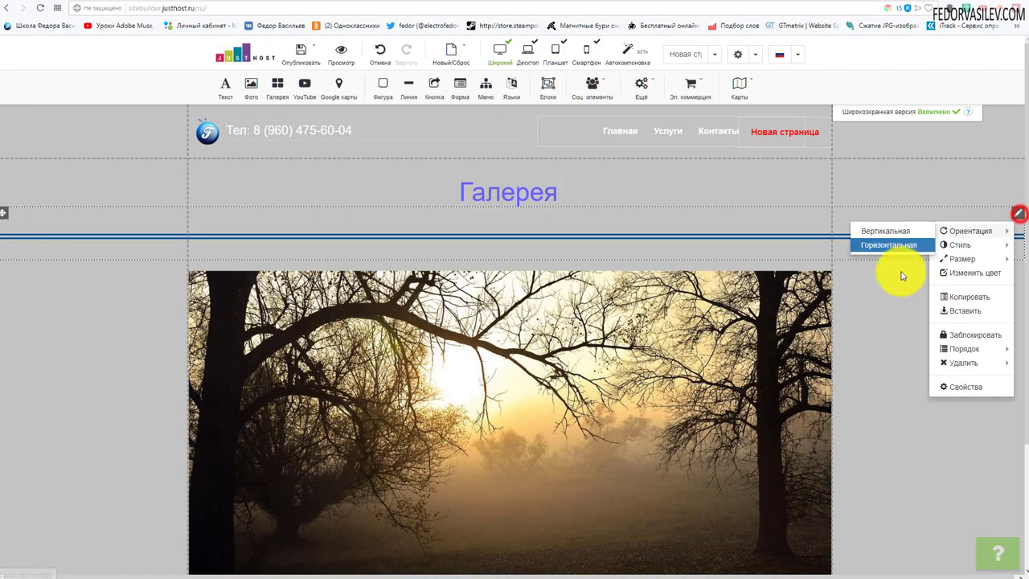
left_click(972, 391)
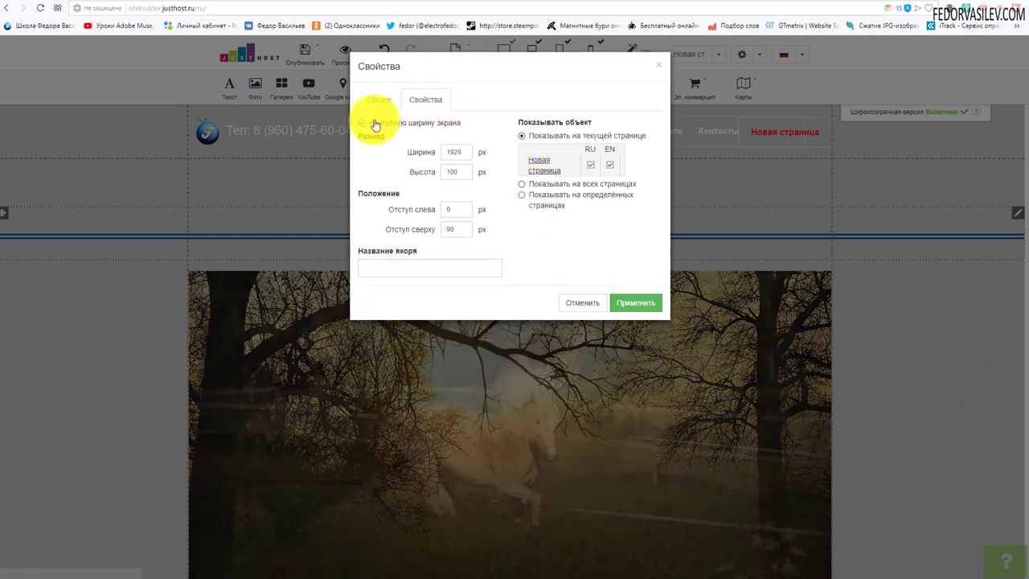
left_click(366, 125)
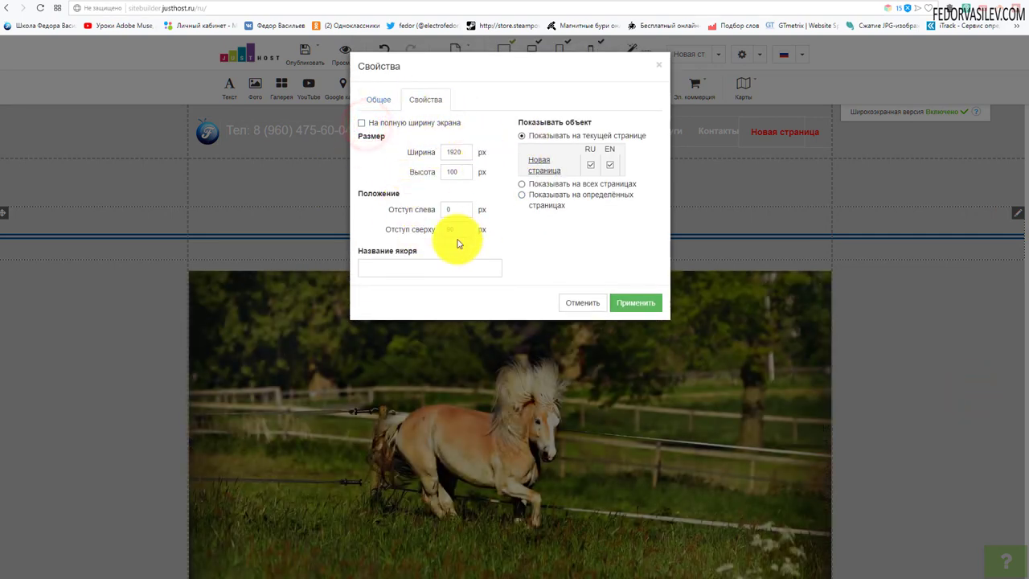
left_click(379, 100)
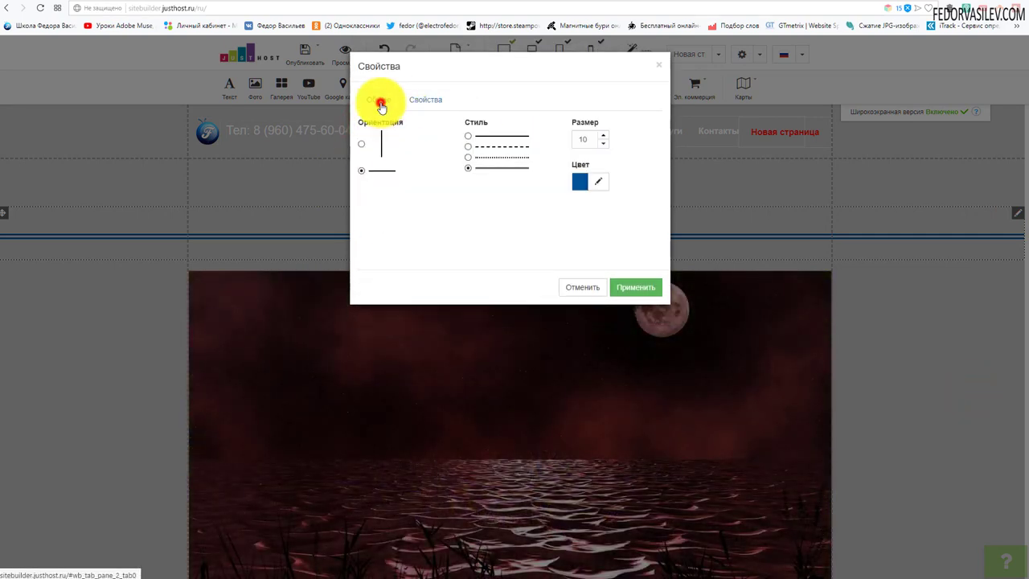
left_click(620, 299)
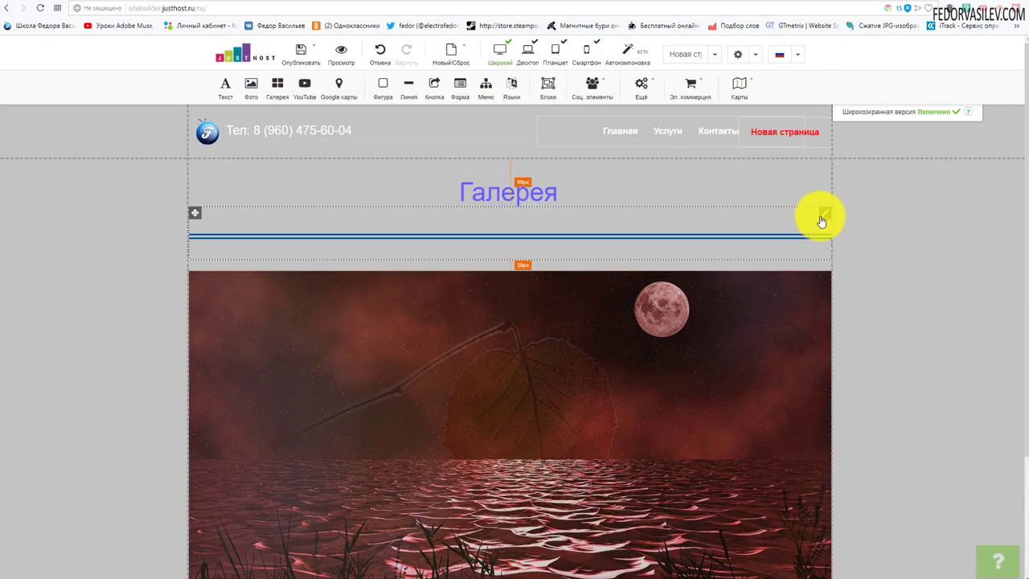
Step: Switch the blue line's orientation to vertical and back to horizontal
left_click(825, 213)
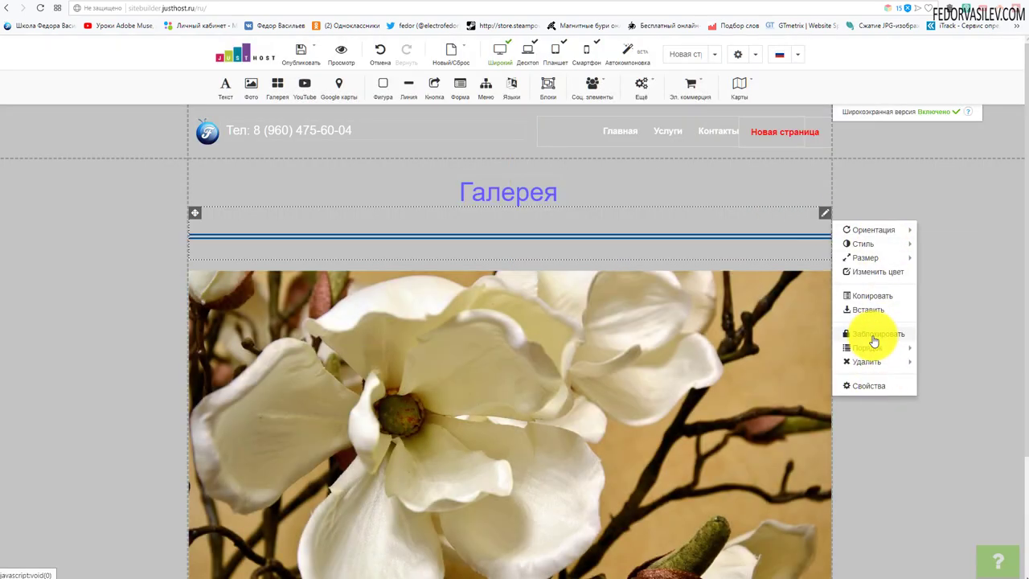
mouse_move(869, 247)
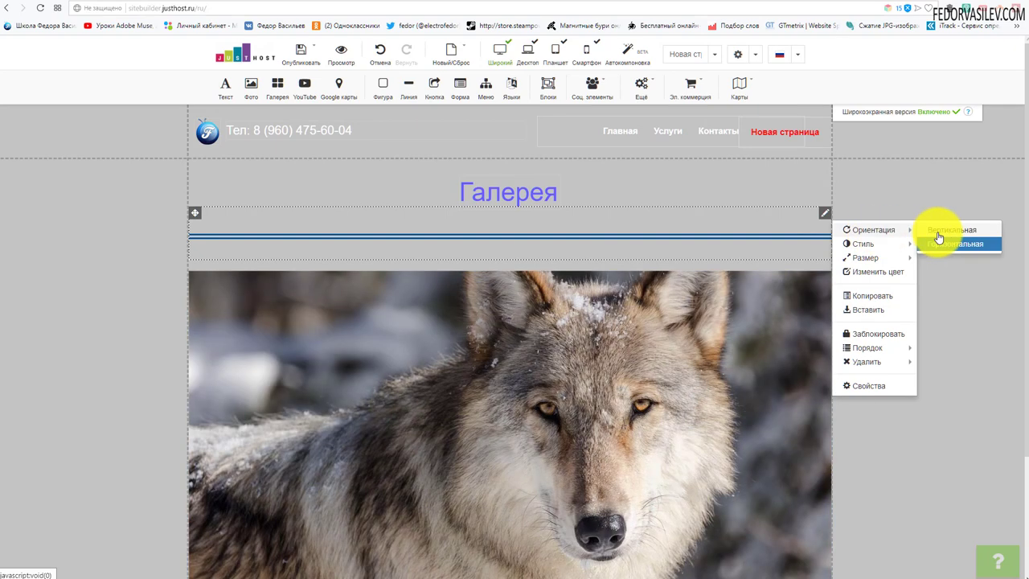
left_click(938, 232)
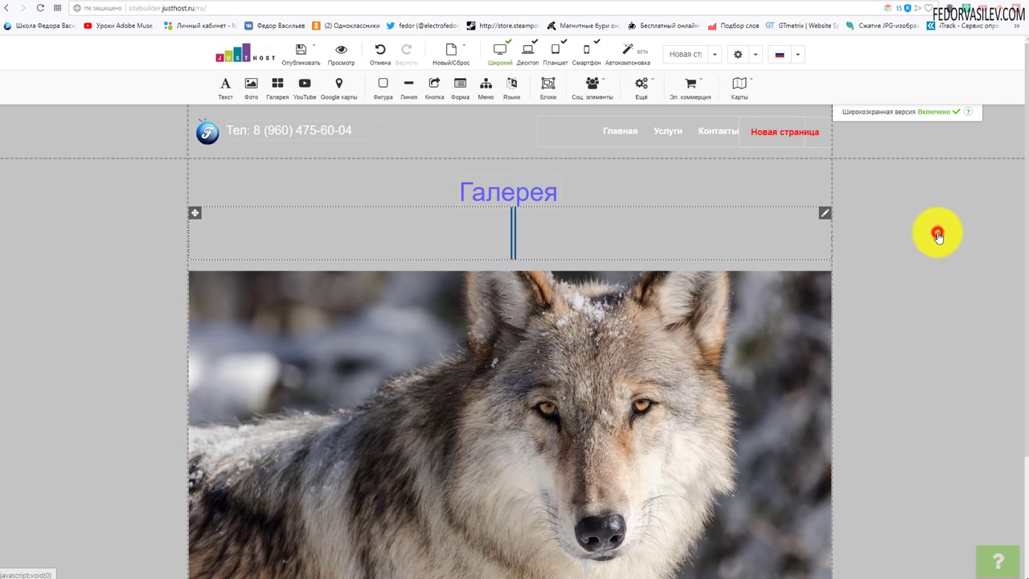
left_click(824, 214)
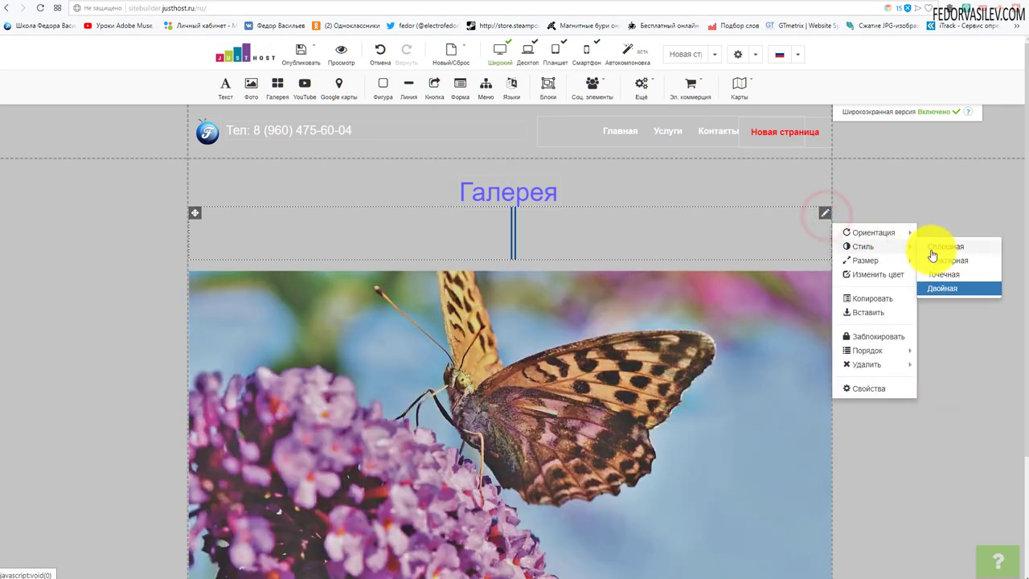
mouse_move(901, 235)
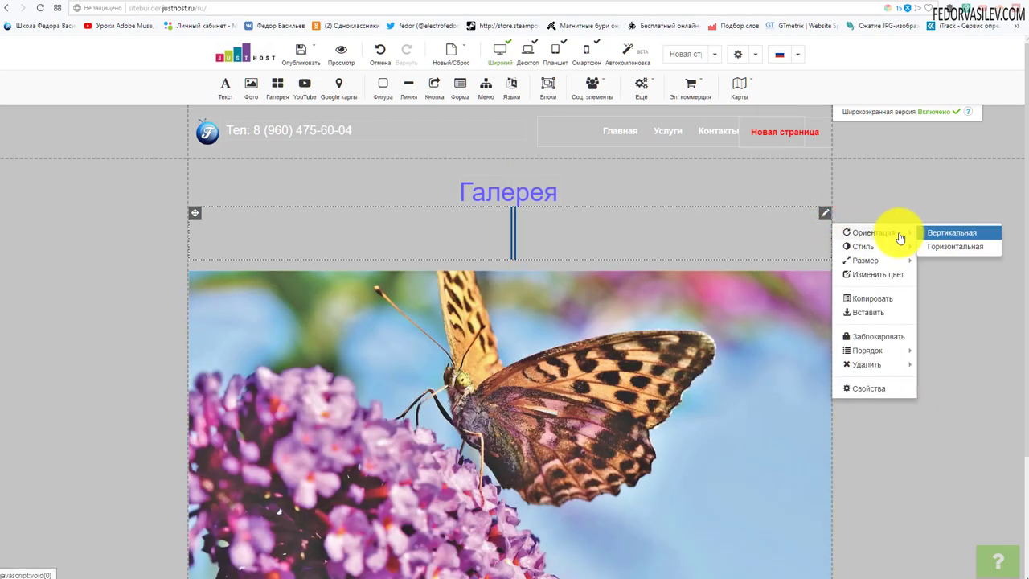
left_click(941, 248)
Step: Review the blue line's size options and open its colour picker, leaving the colour as it is
left_click(824, 214)
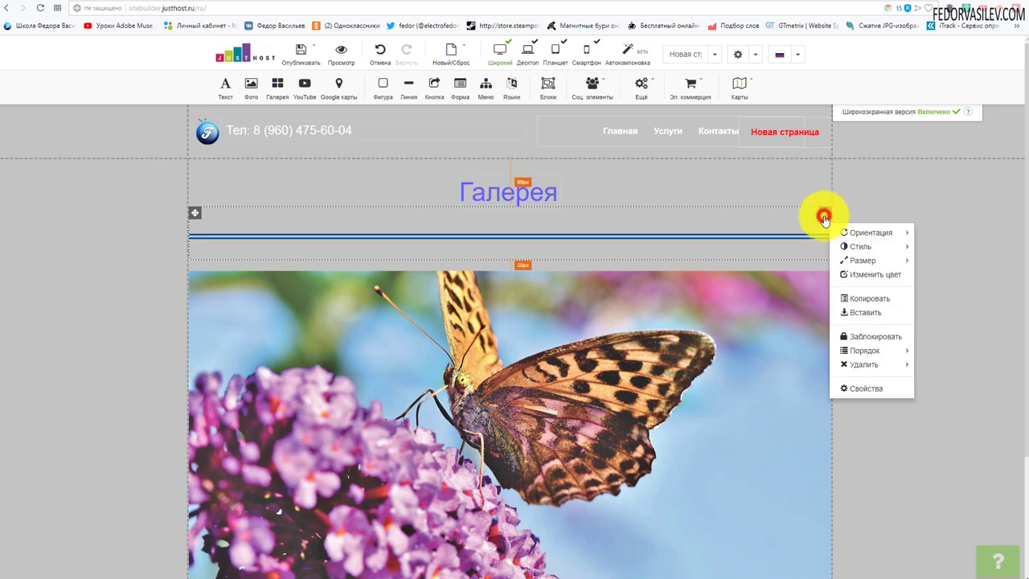
mouse_move(853, 259)
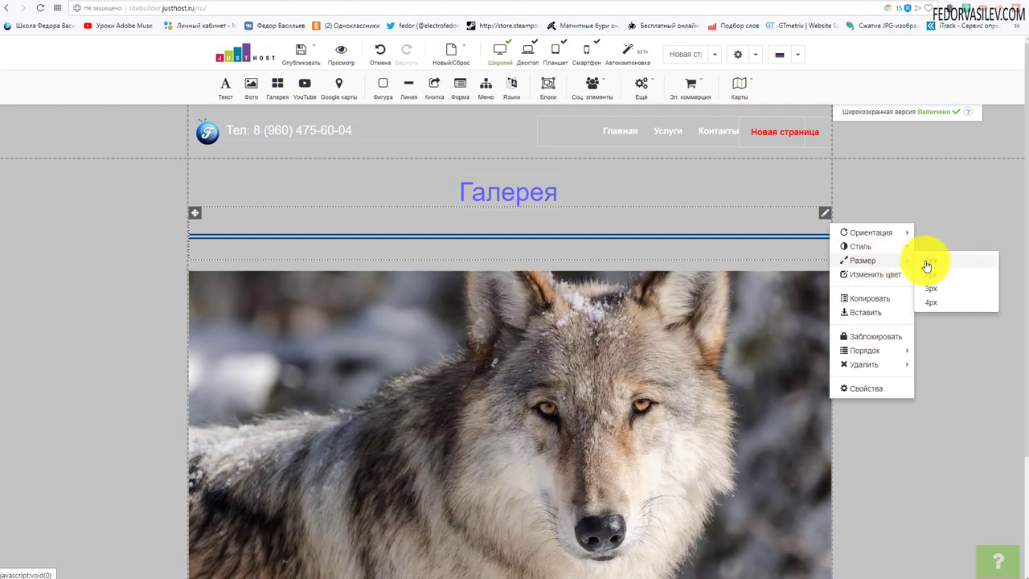
left_click(861, 272)
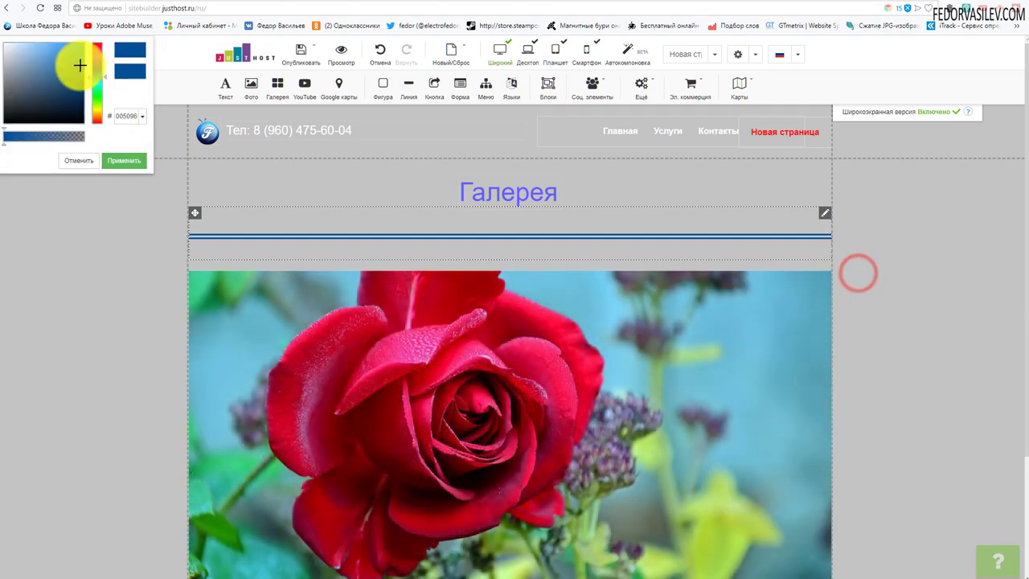
left_click(83, 166)
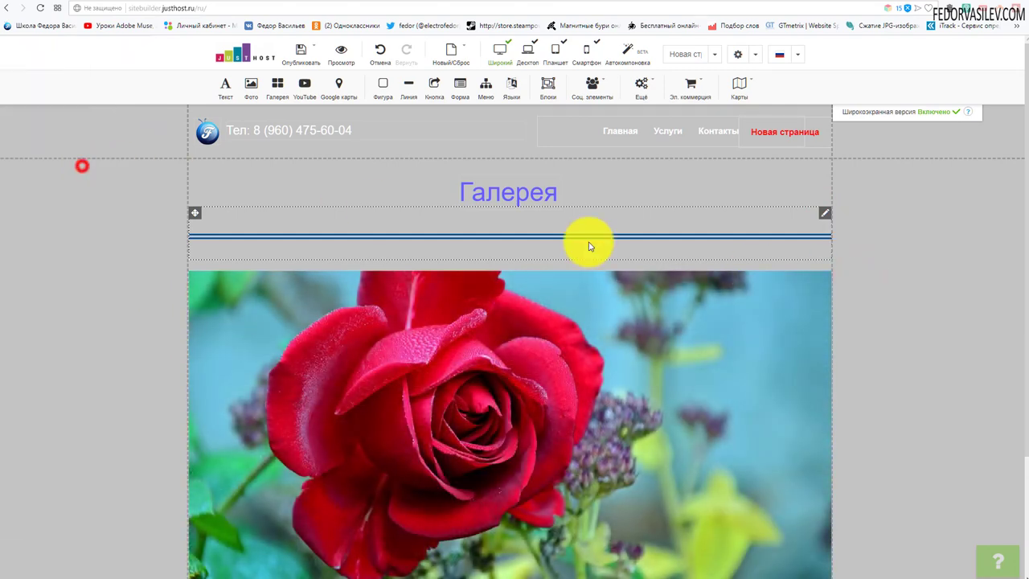
left_click(825, 214)
Step: Publish the site with the separator line in place
mouse_move(314, 51)
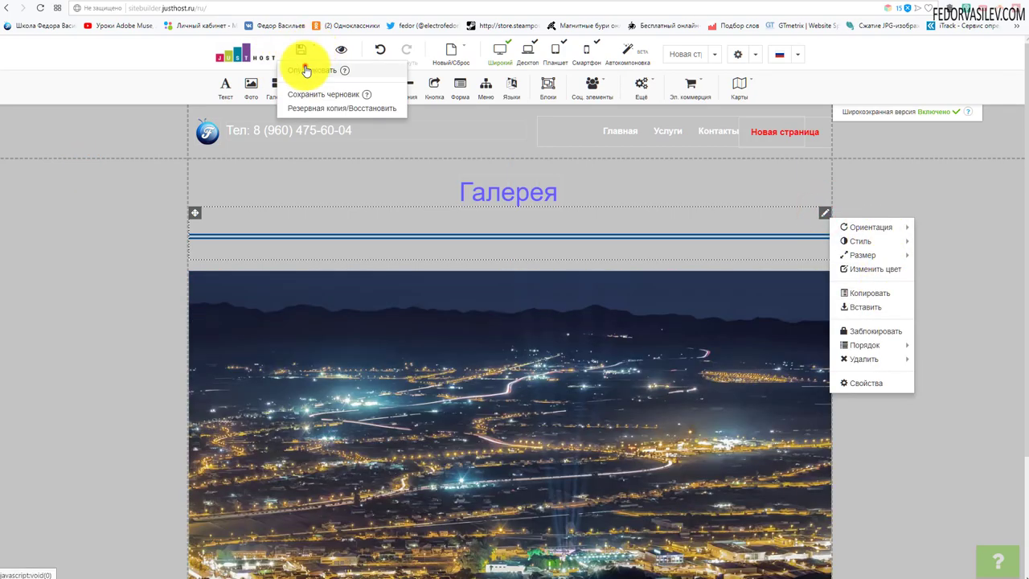
left_click(305, 70)
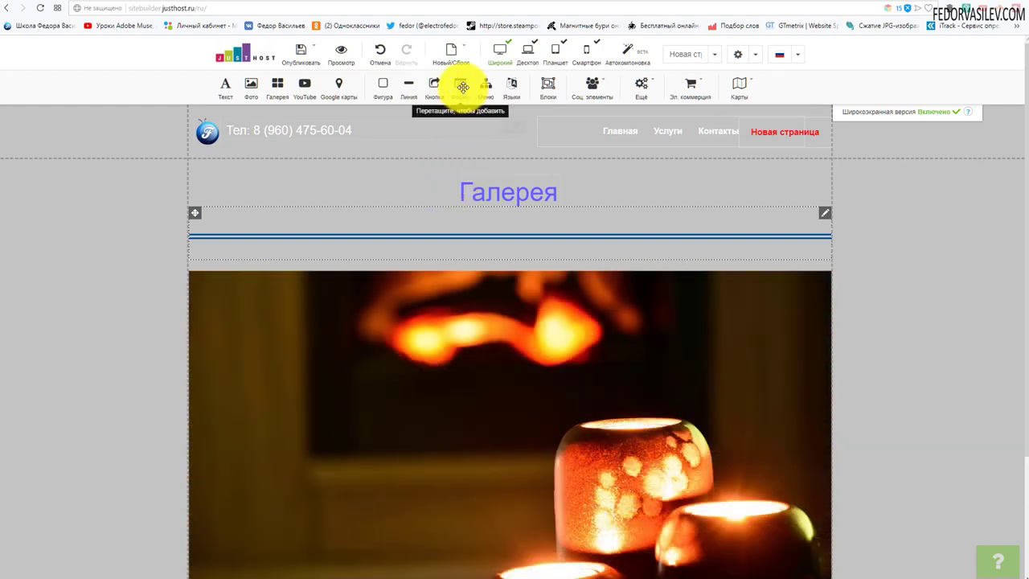
Step: Add a contact form below the photo gallery and place it near the middle, 40 px under the gallery
left_click_drag(462, 87, 453, 506)
scroll(368, 322, "down", 1)
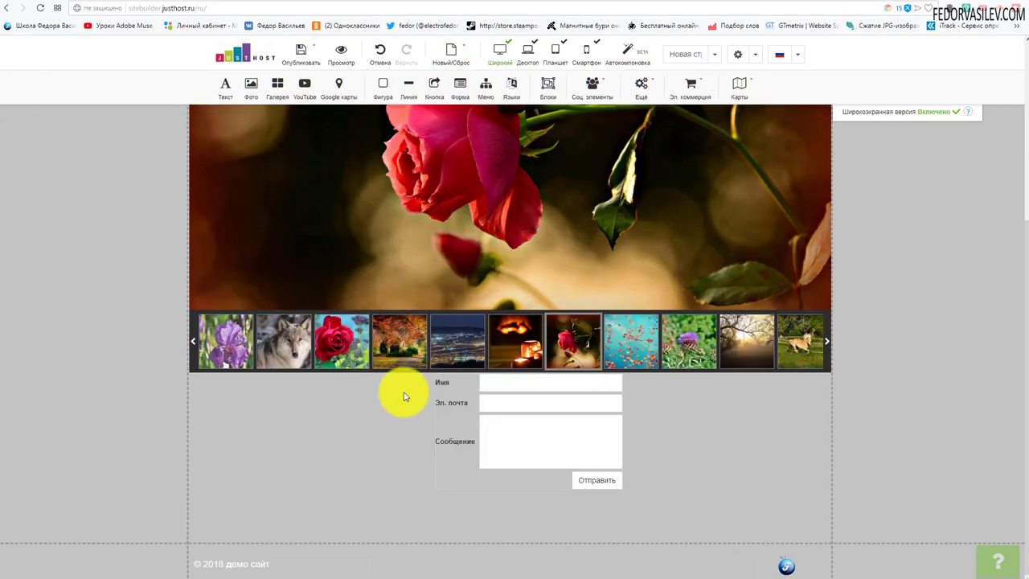
left_click_drag(442, 382, 427, 402)
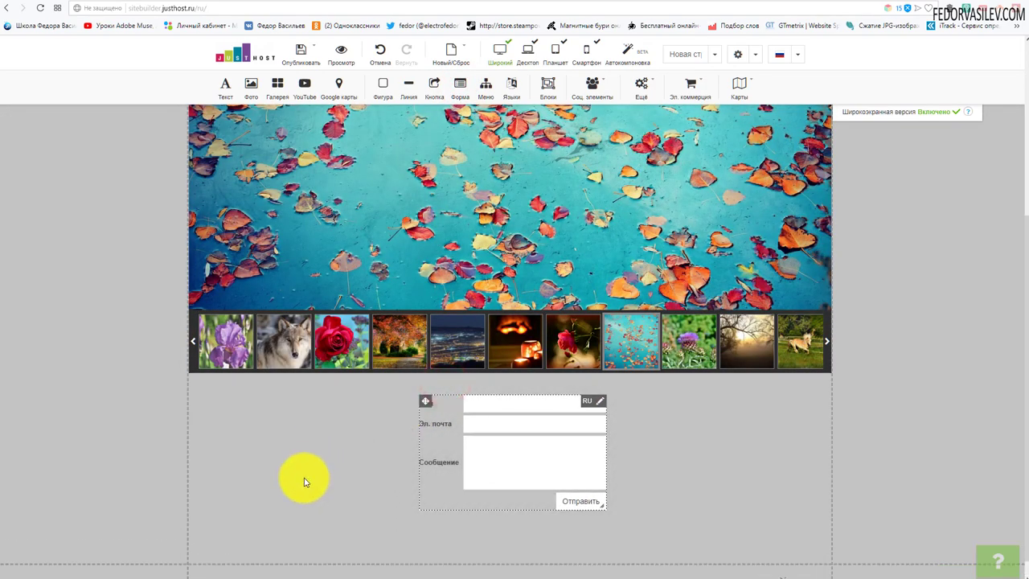
left_click(539, 458)
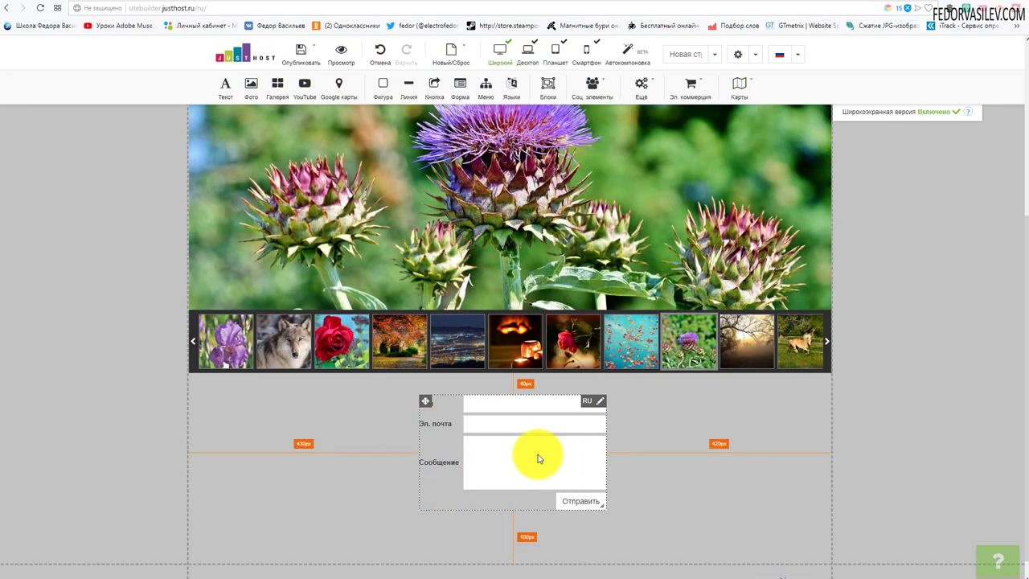
Step: Widen the form across the page, with margins of 50 px at left, 110 px at right and 50 px below the gallery
left_click_drag(437, 432, 234, 432)
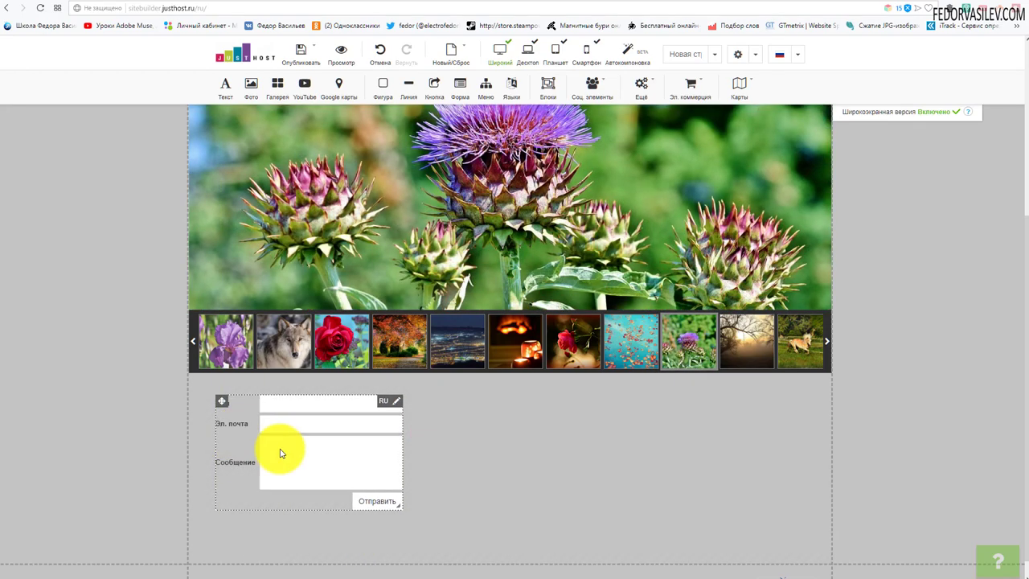
left_click_drag(400, 505, 754, 523)
left_click_drag(222, 400, 223, 407)
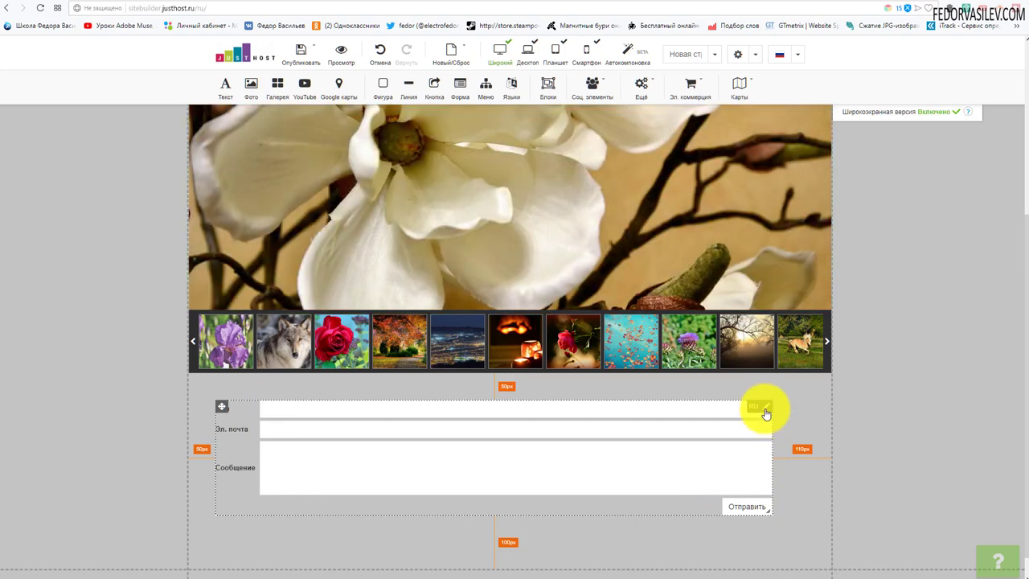
Step: Remove the "Имя" field from the contact form and apply the properties
left_click(765, 411)
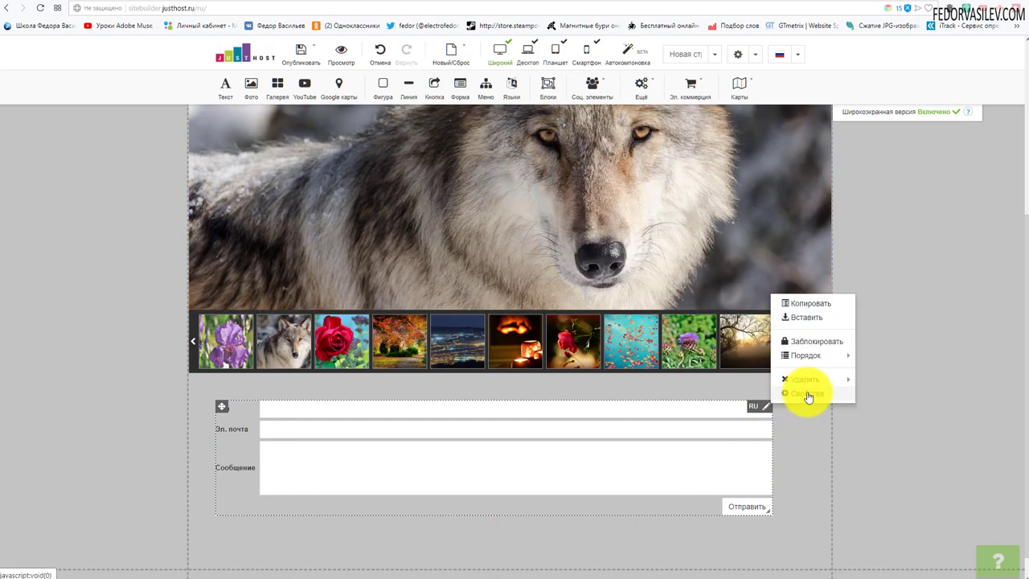
left_click(807, 394)
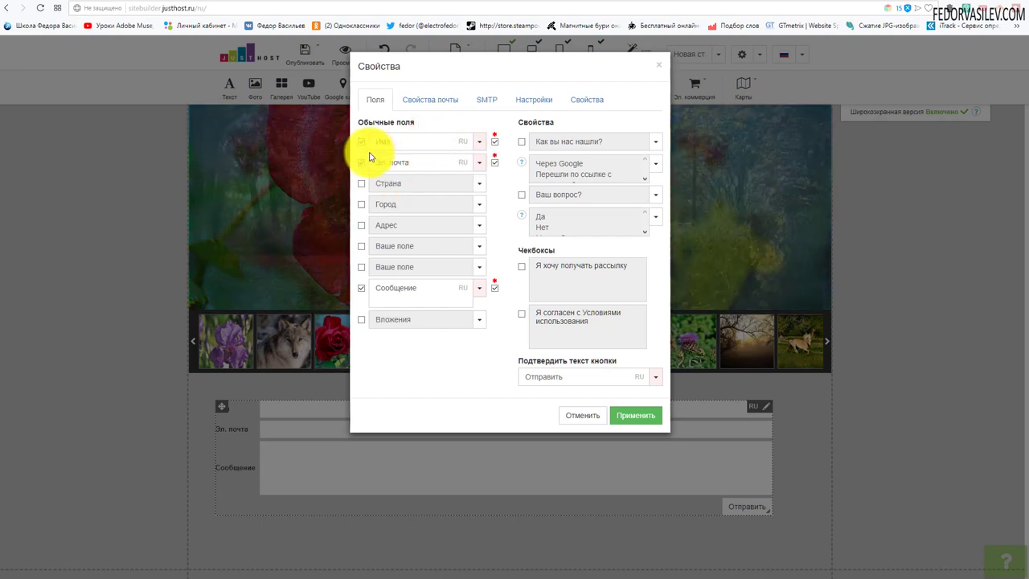
left_click_drag(455, 267, 352, 154)
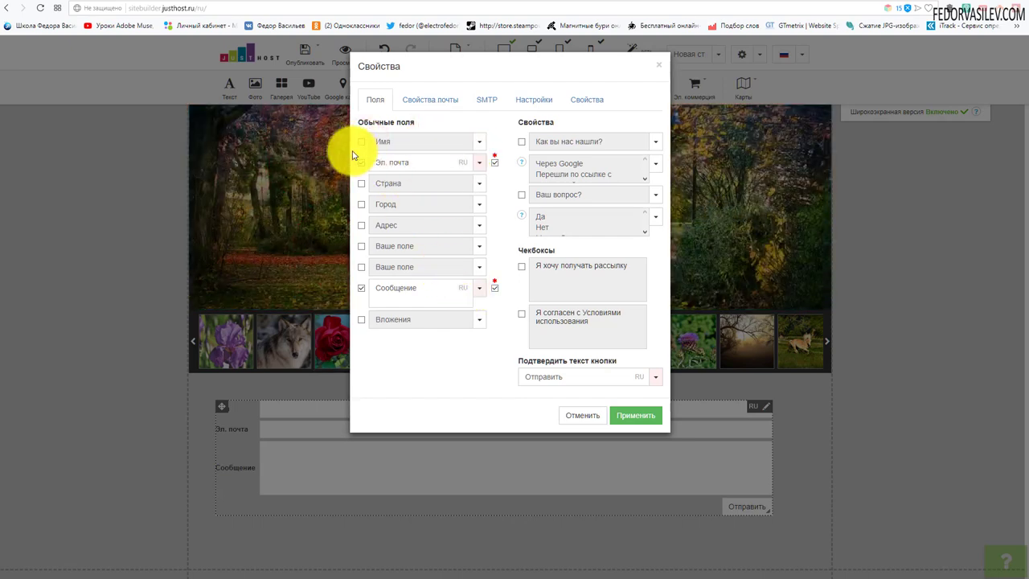
left_click(644, 415)
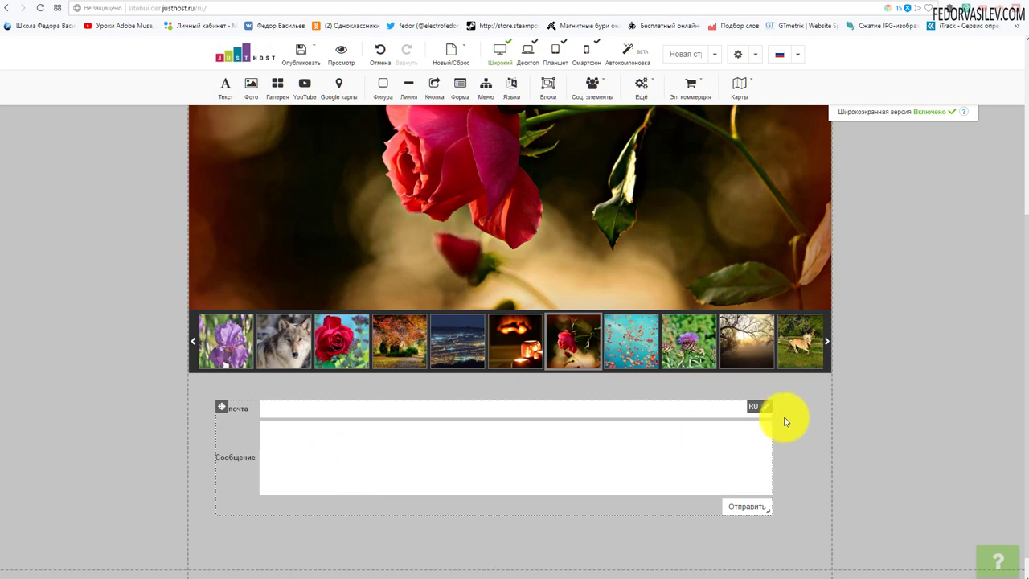
Step: Restore the form's "Имя" field, and switch the required marks of "Имя" and "Эл. почта" off and back on
double_click(761, 507)
left_click(361, 141)
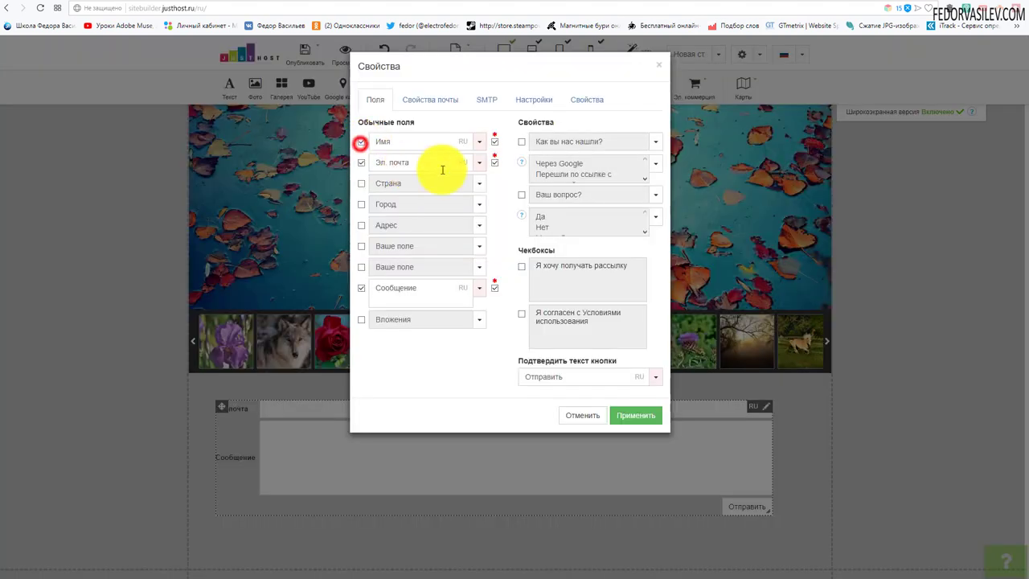
left_click(495, 143)
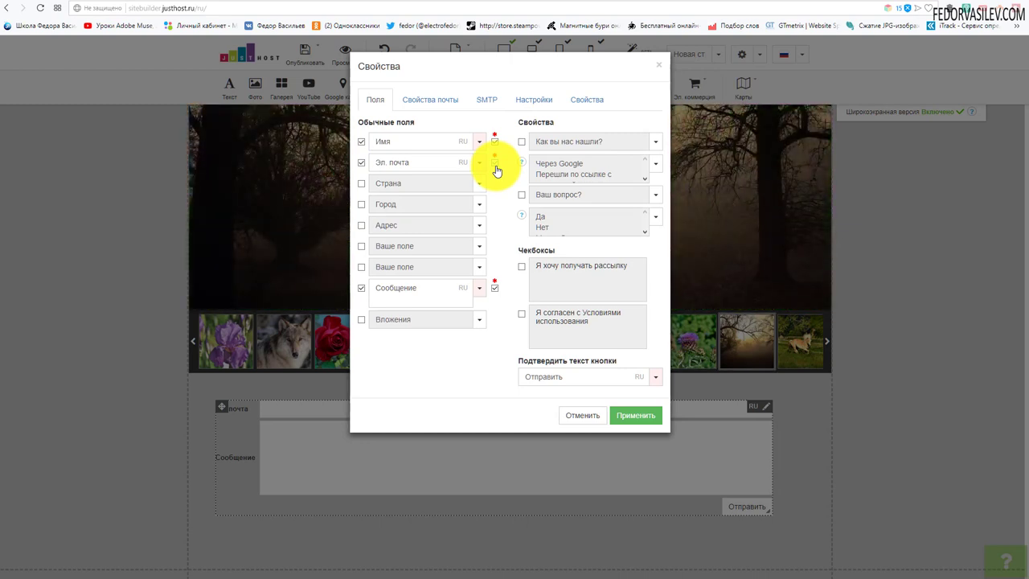
left_click(496, 164)
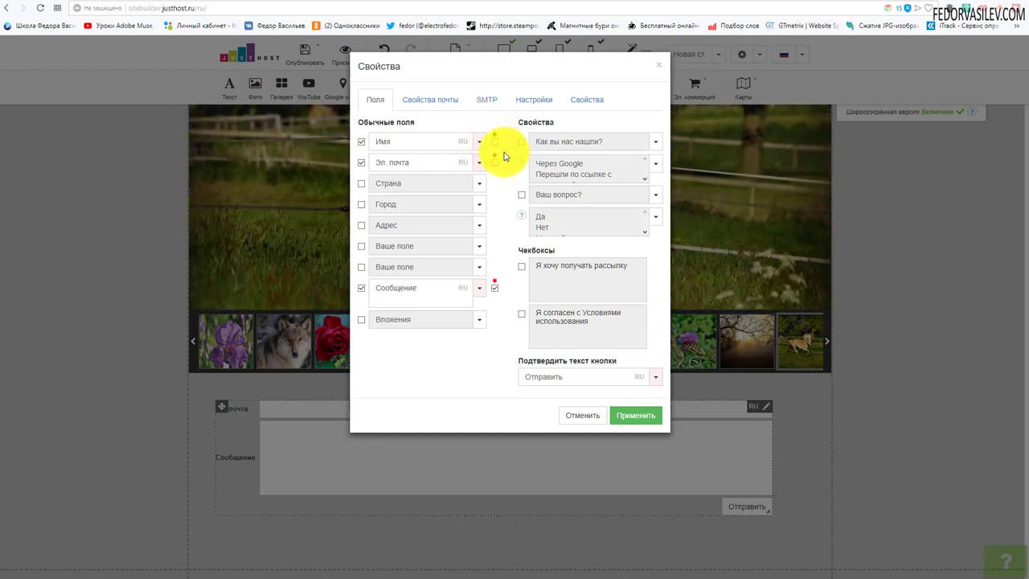
left_click(496, 163)
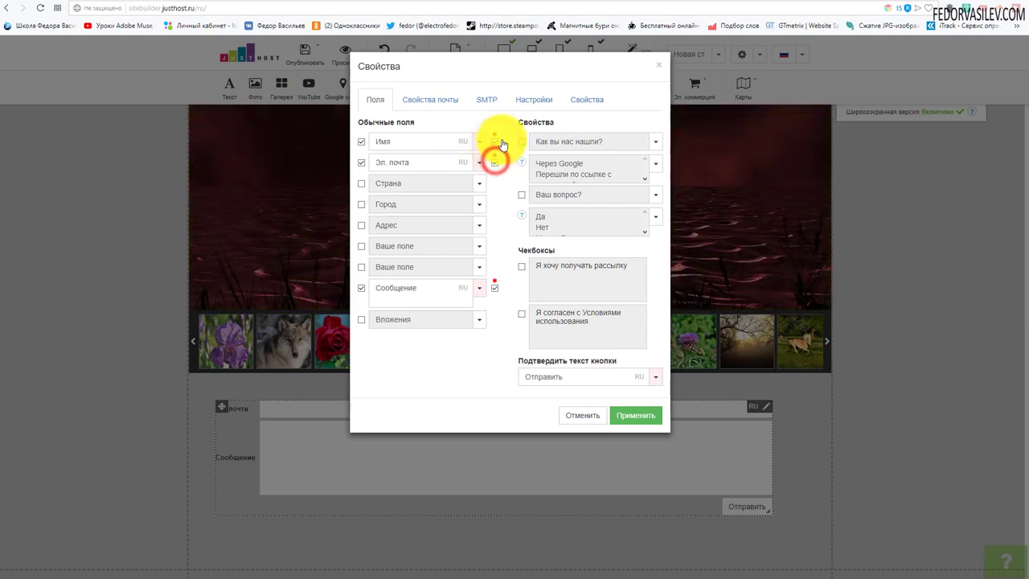
Step: Enable the form's "Страна" field, check its translation and required options, and disable it again
left_click(362, 185)
left_click(481, 188)
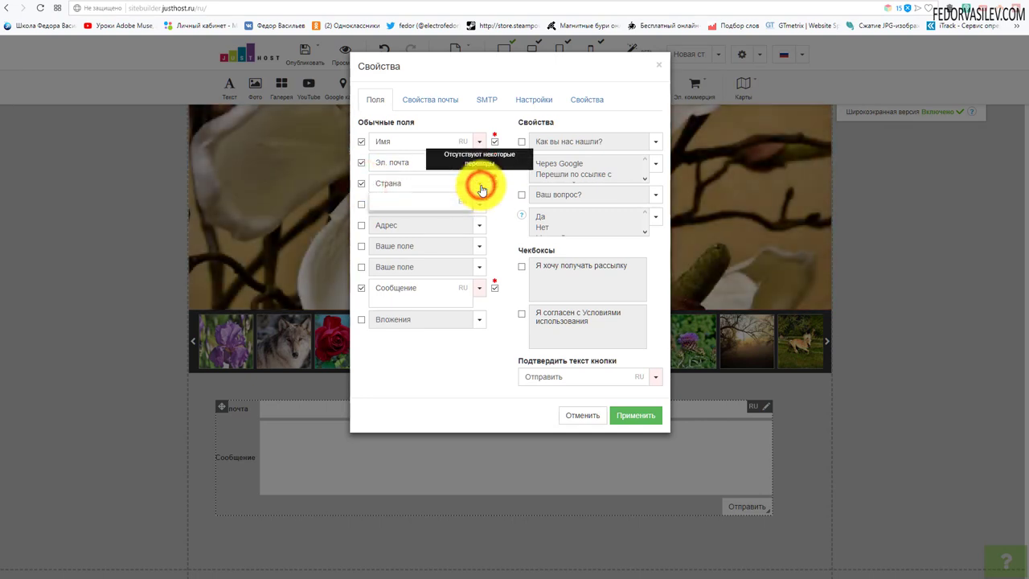
left_click(394, 185)
left_click(497, 201)
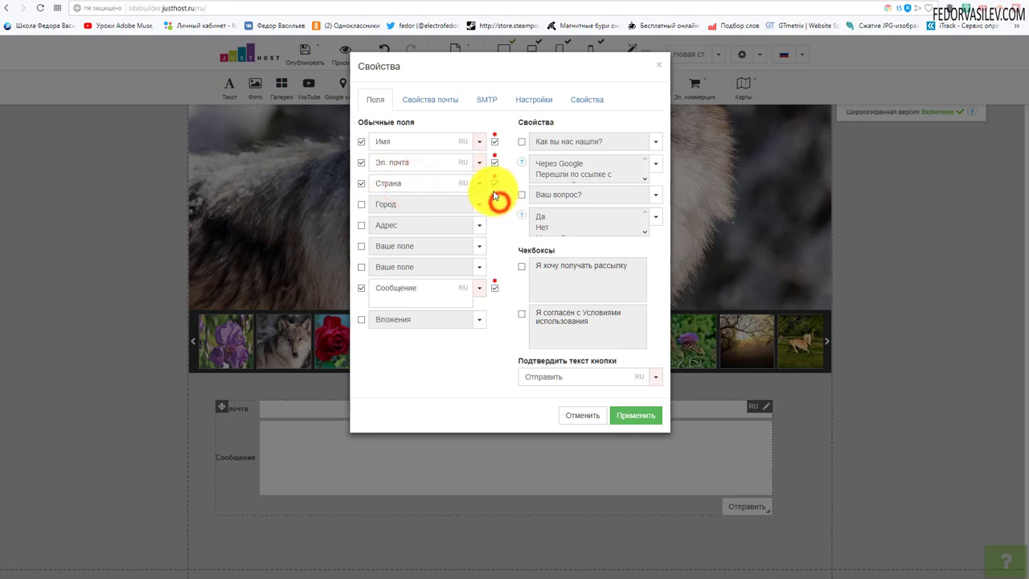
left_click(496, 185)
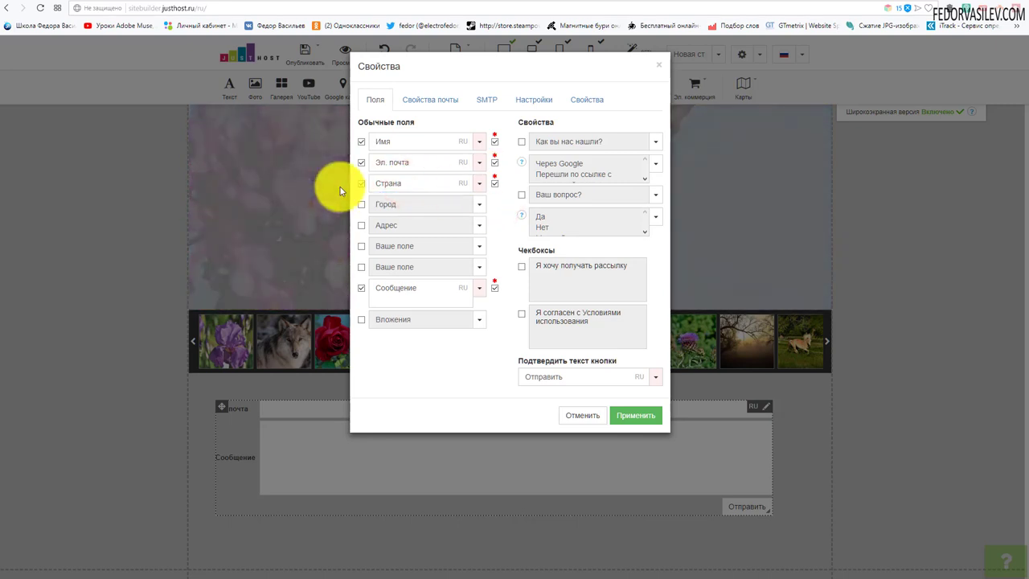
left_click(361, 185)
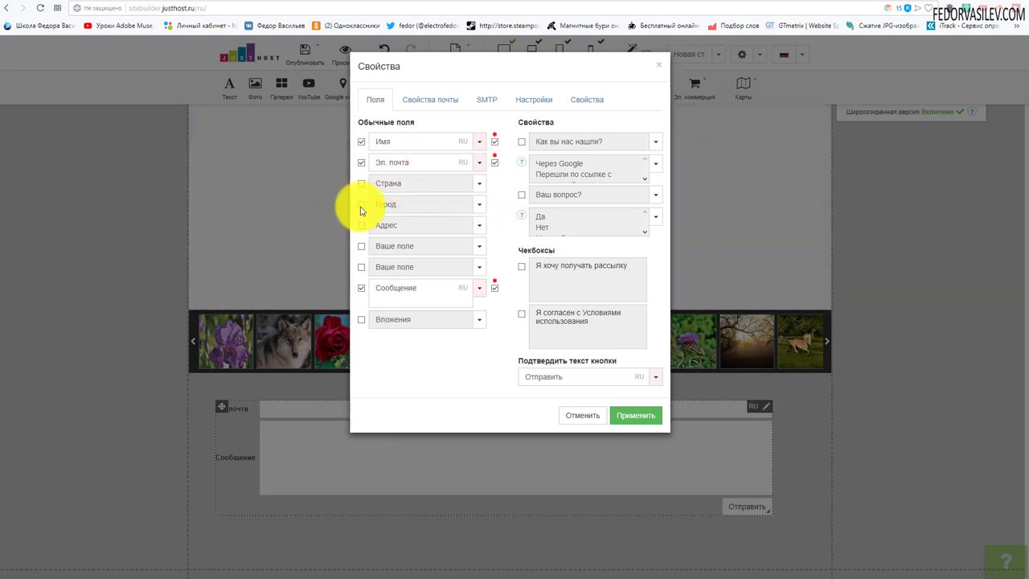
left_click(360, 205)
Step: Enable the first custom field, label it "тест", make it optional and apply the form properties
left_click(361, 246)
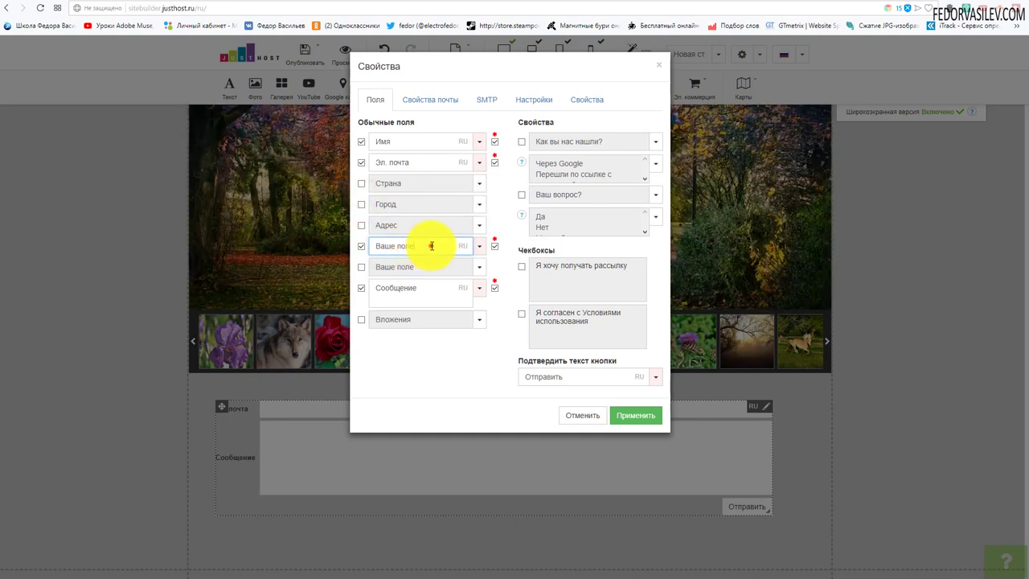
left_click_drag(432, 246, 374, 246)
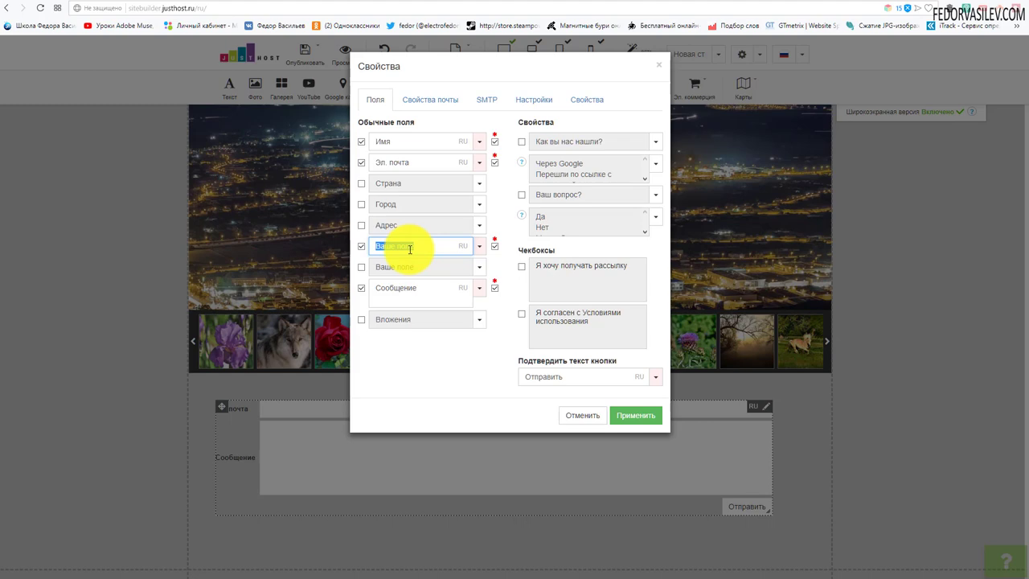
left_click(494, 246)
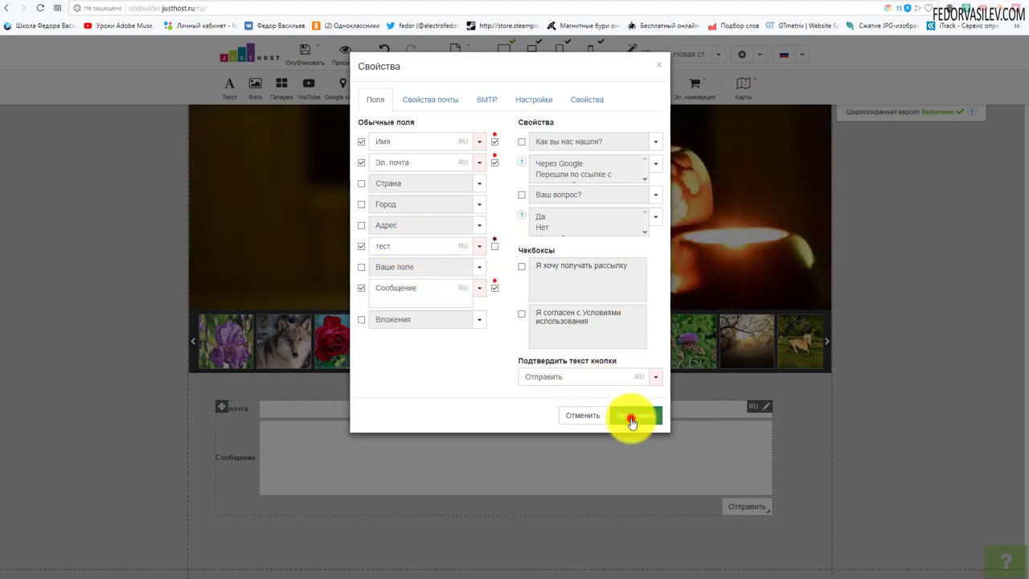
left_click(632, 418)
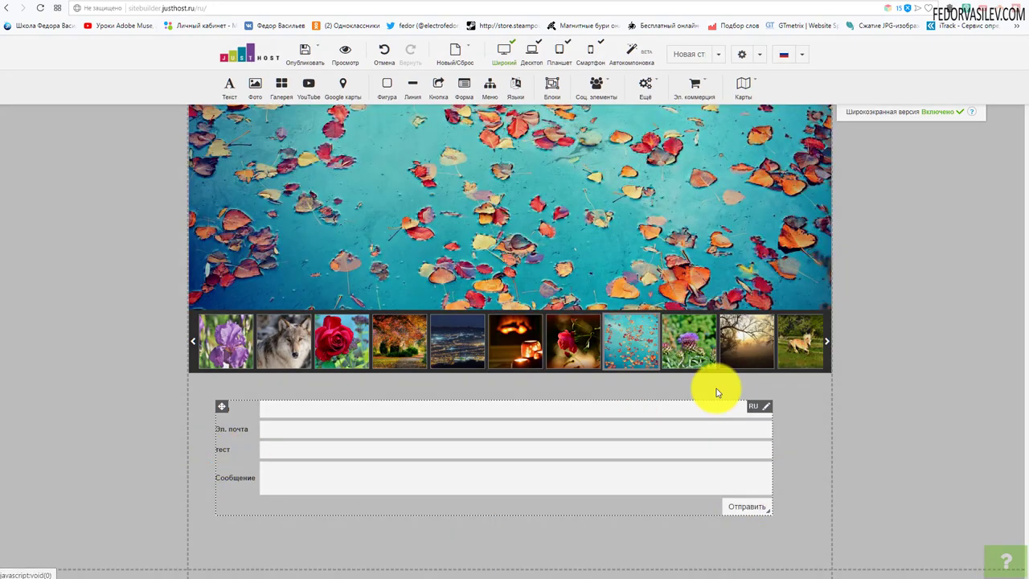
Step: Replace the "тест" field with the "Вложения" attachment field in the form and apply the properties
double_click(717, 396)
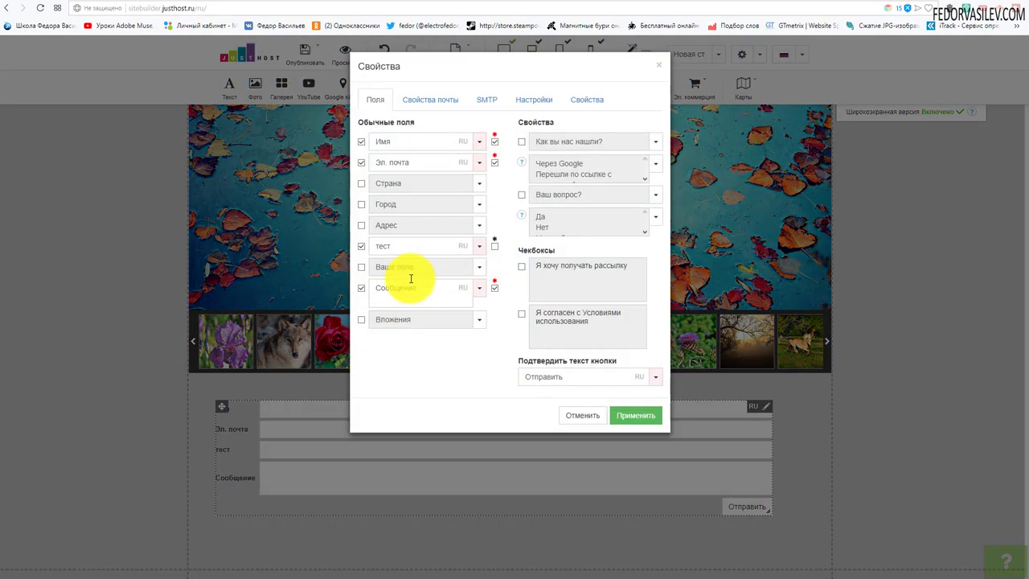
left_click(361, 247)
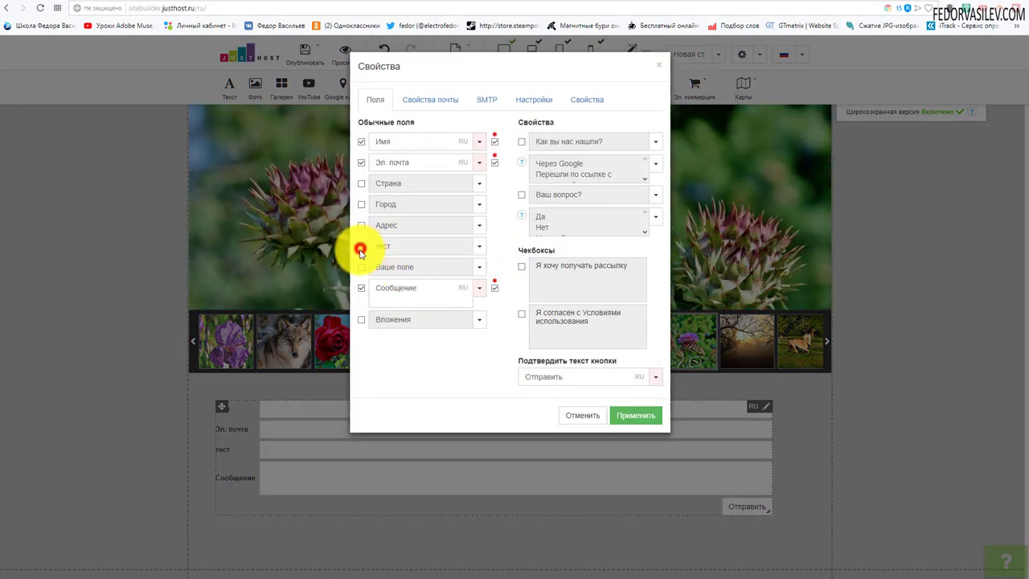
left_click_drag(390, 270, 450, 312)
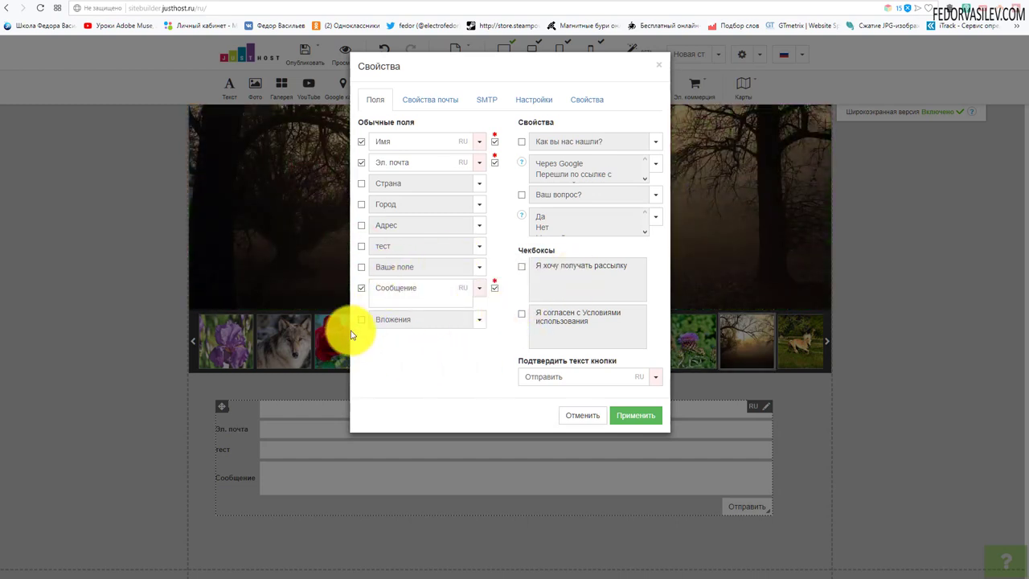
left_click(361, 320)
left_click(482, 326)
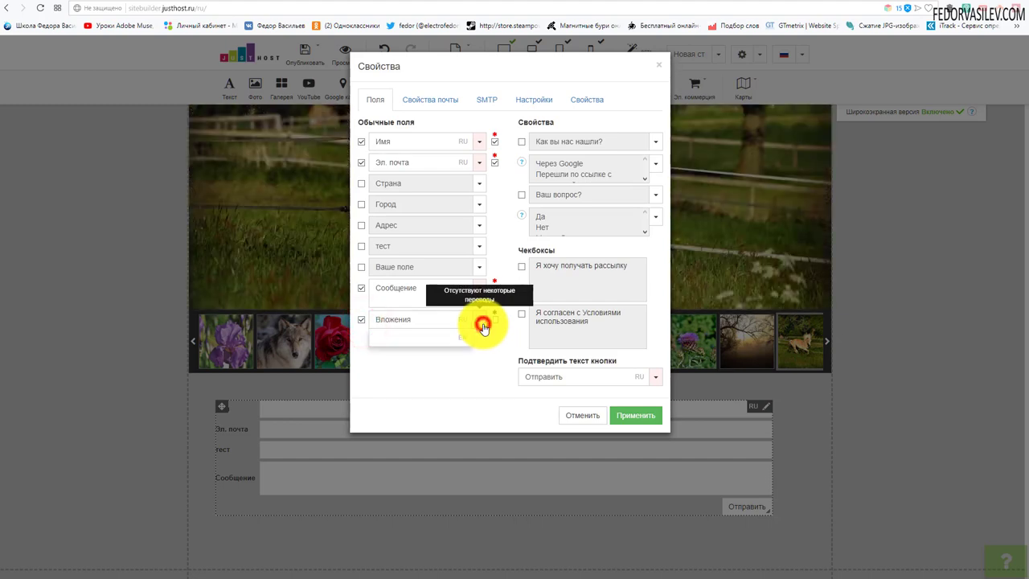
left_click(632, 416)
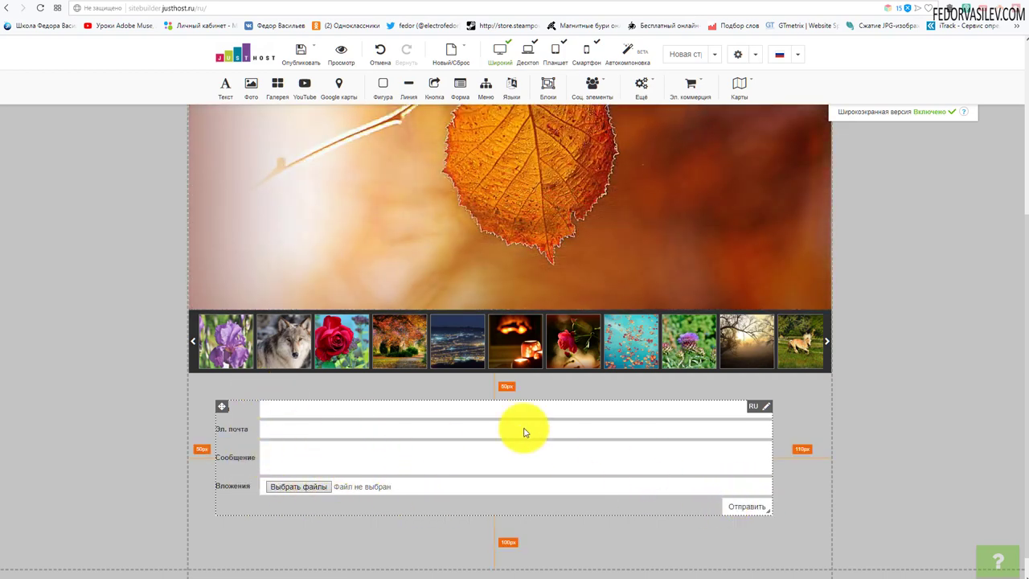
Step: Turn off the "Вложения" field and enable the "Как вы нас нашли?" question in the form properties
double_click(758, 491)
left_click(361, 320)
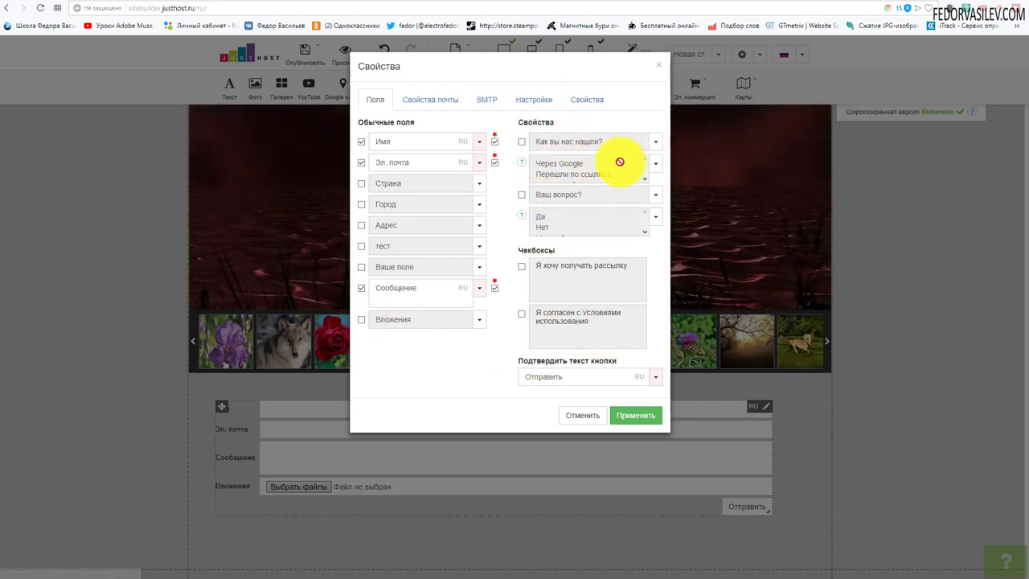
double_click(522, 143)
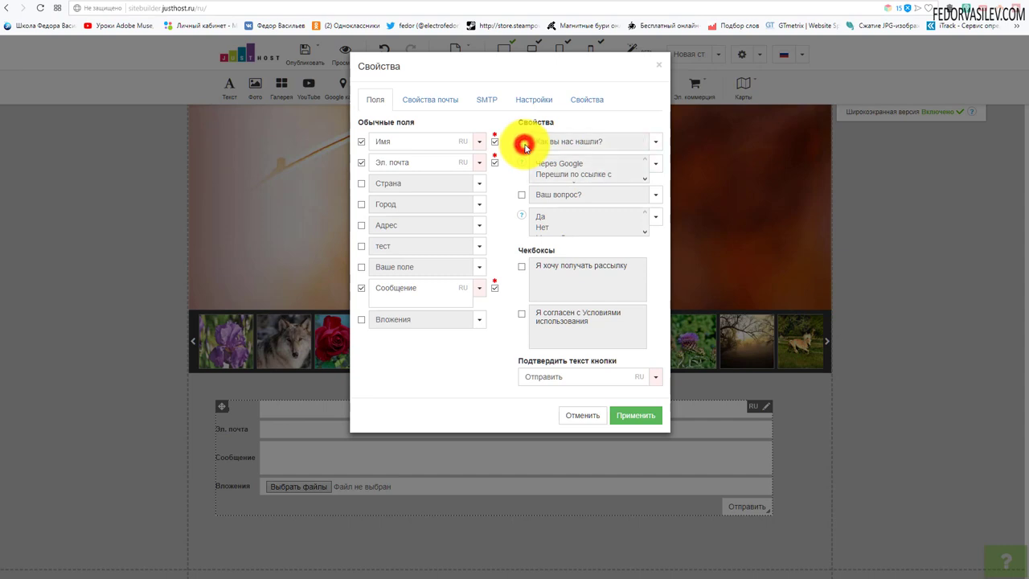
left_click(522, 142)
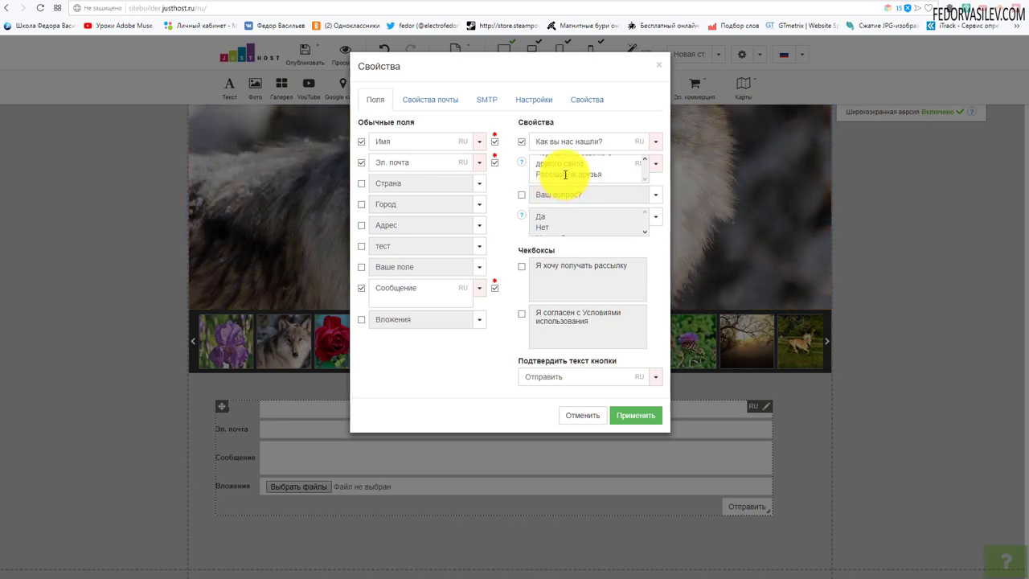
Step: Enable the form's "Ваш вопрос?" question, apply the form properties and publish the site
left_click(522, 197)
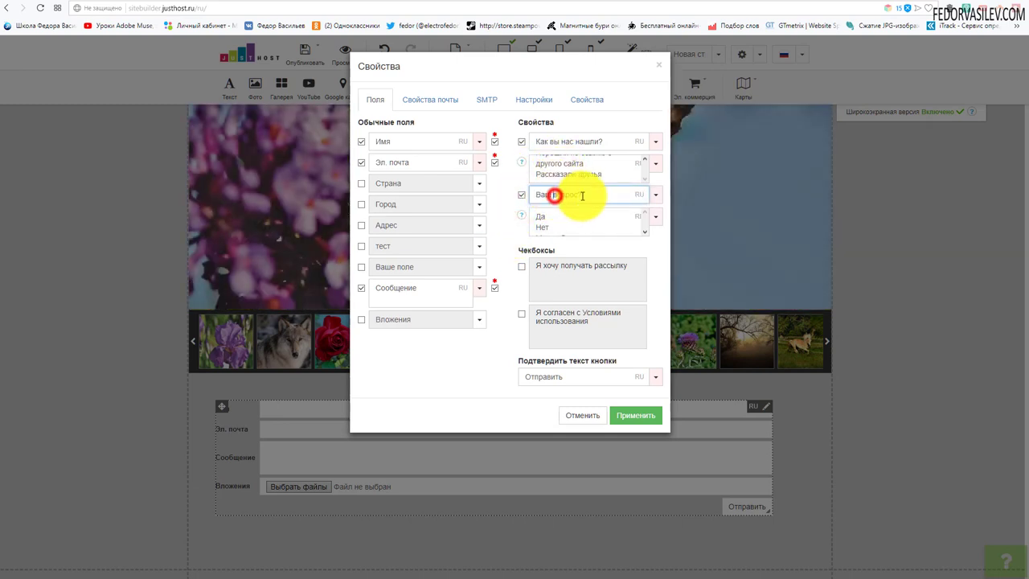
left_click(541, 172)
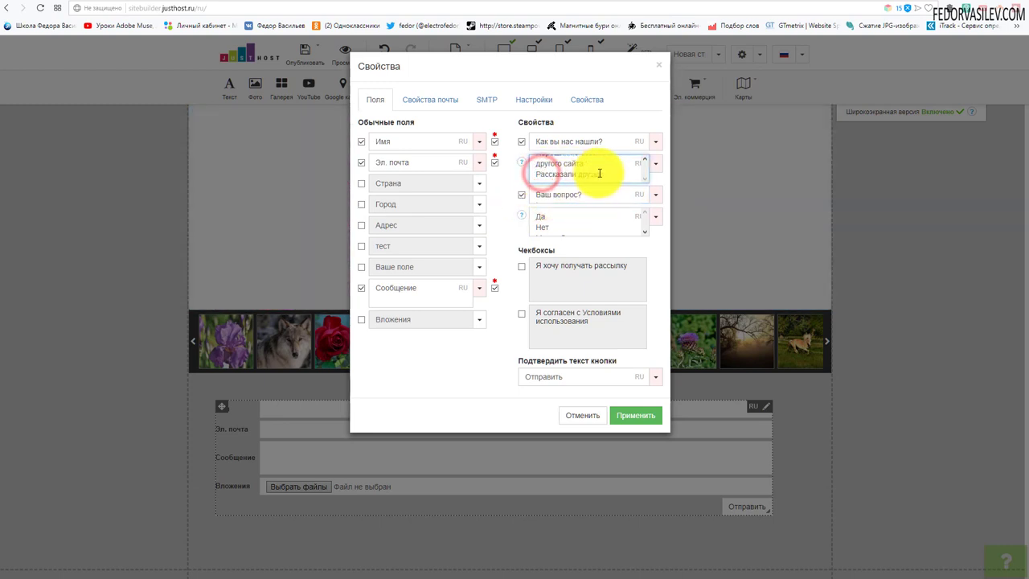
mouse_move(557, 171)
left_mouse_down()
mouse_move(501, 87)
mouse_move(547, 166)
left_mouse_up()
left_click(552, 170)
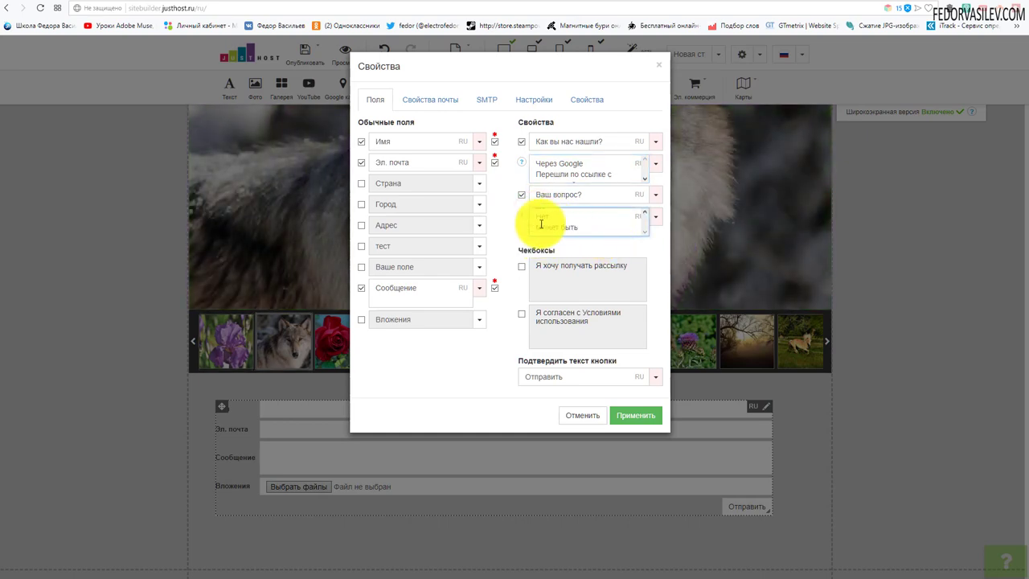
left_click(639, 417)
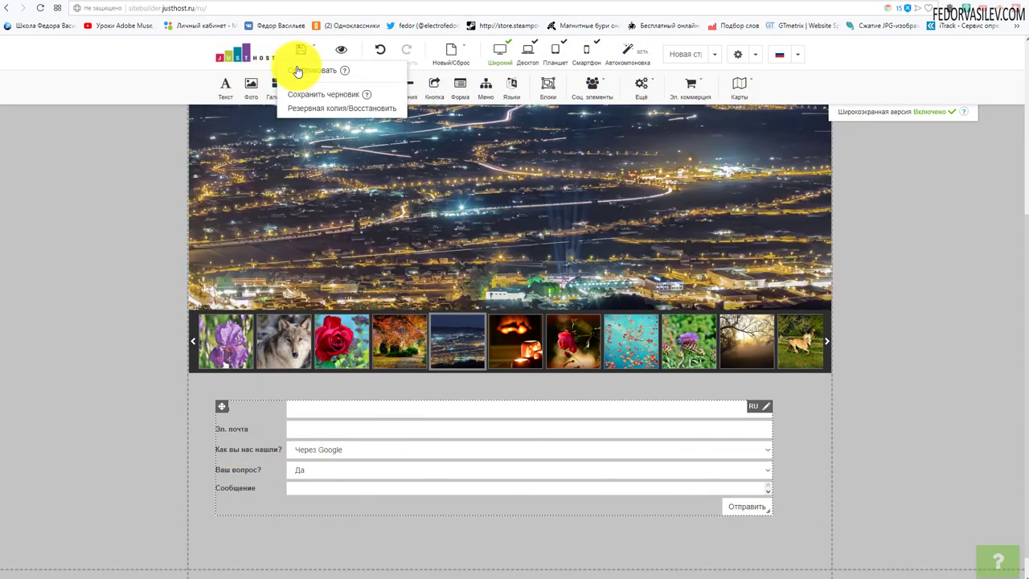
left_click(297, 70)
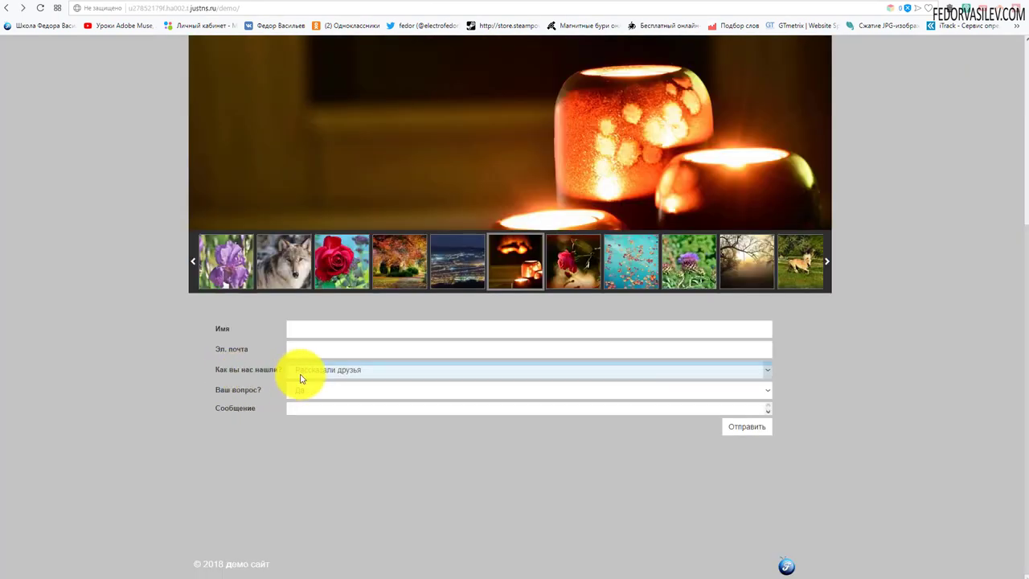
Step: Test the "Как вы нас нашли?" list on the published page by choosing "Перешли по ссылке с другого сайта" and "Рассказали друзья"
left_click(334, 376)
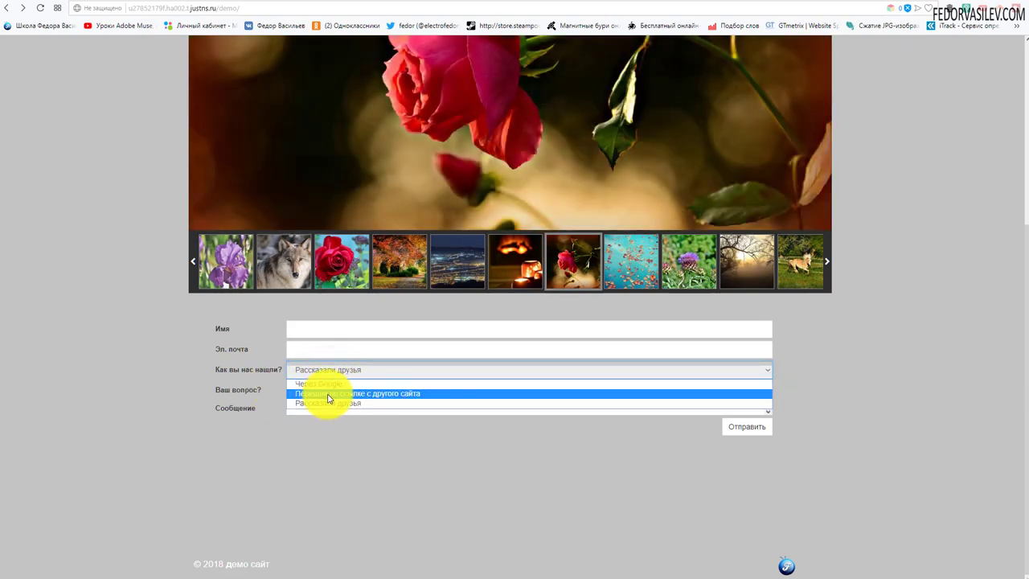
left_click(397, 396)
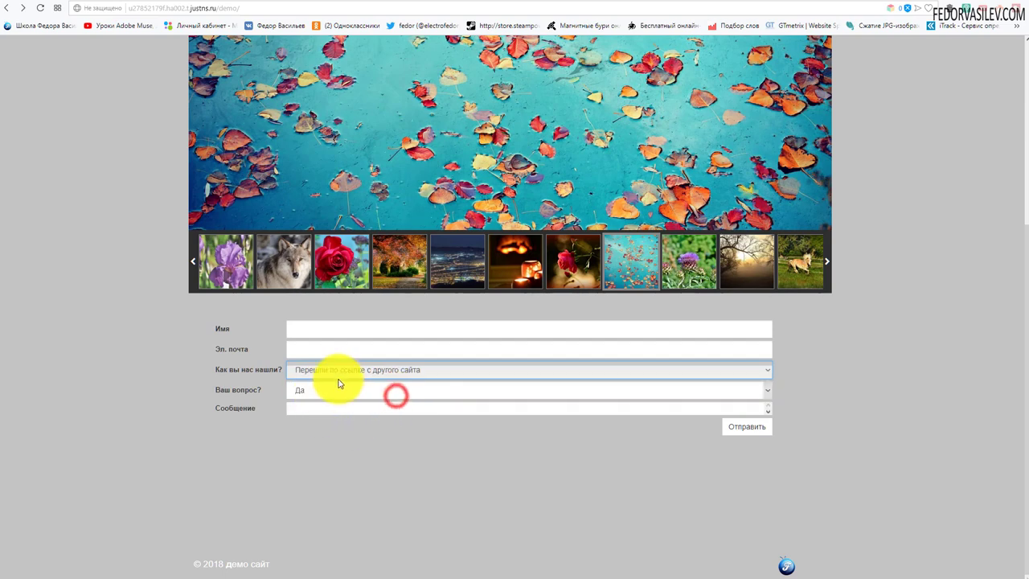
left_click(349, 371)
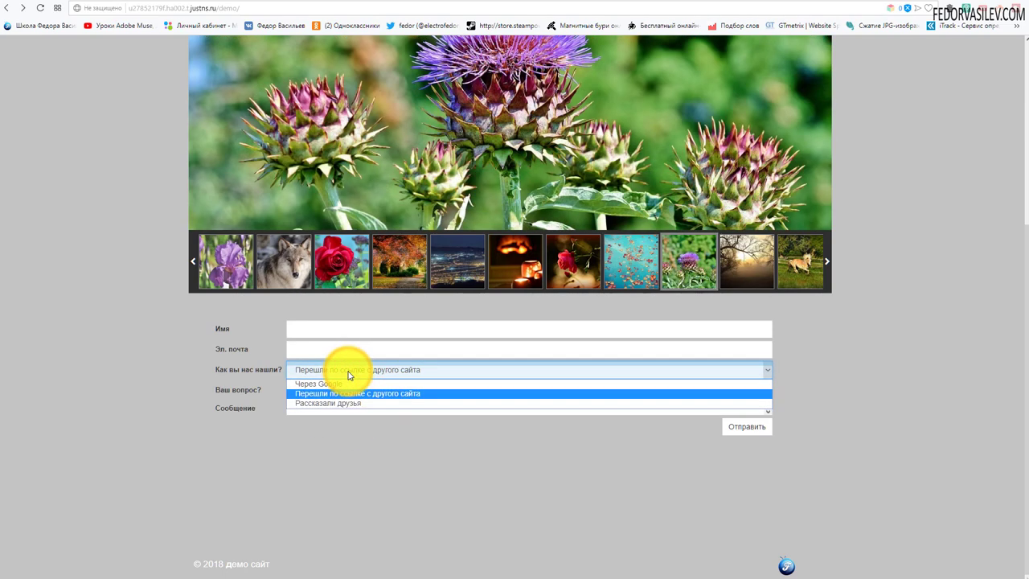
left_click(341, 404)
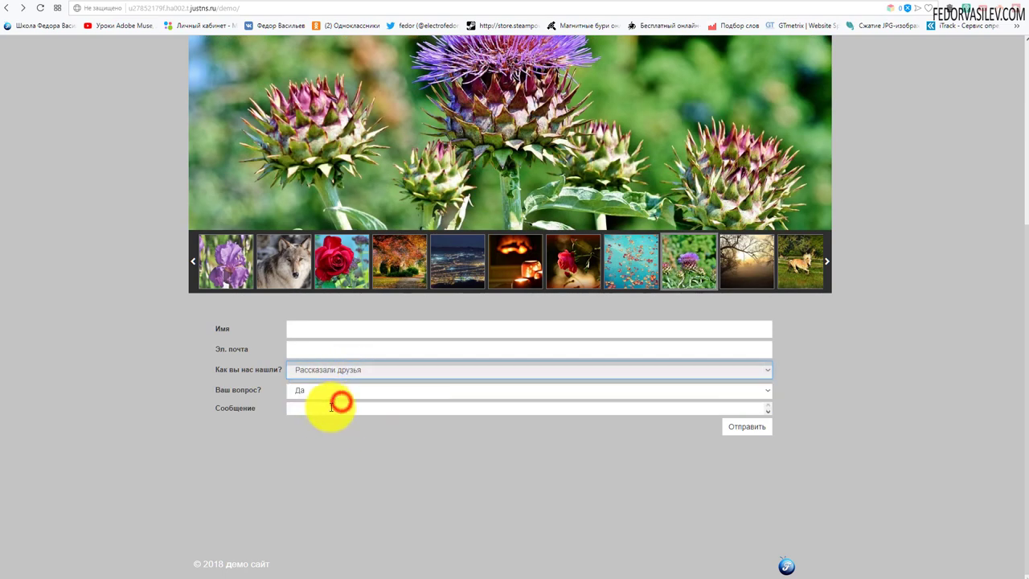
Step: Test the answers of the "Ваш вопрос?" list on the published page, finishing with "Может быть"
triple_click(213, 390)
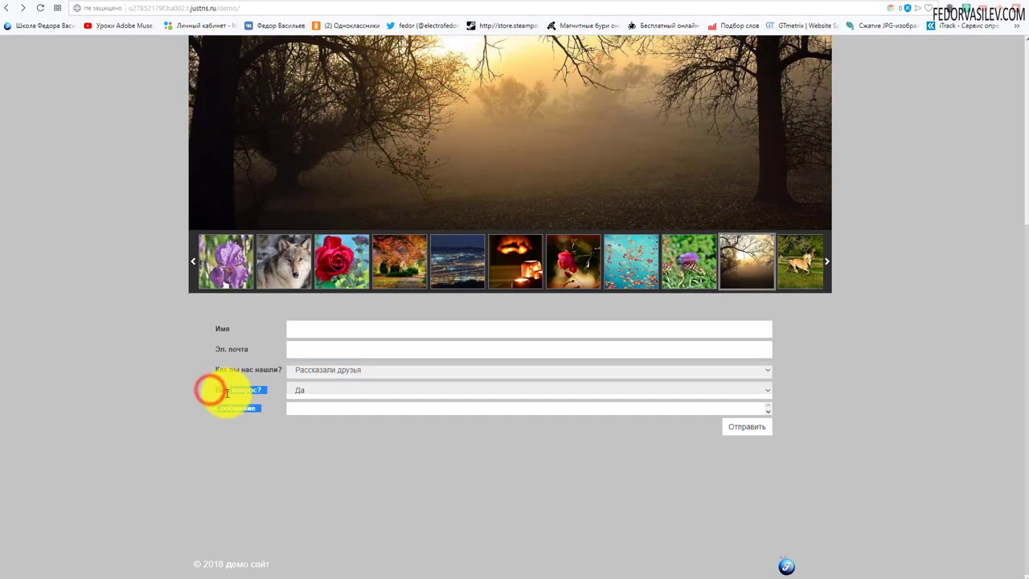
left_click(224, 392)
left_click(305, 396)
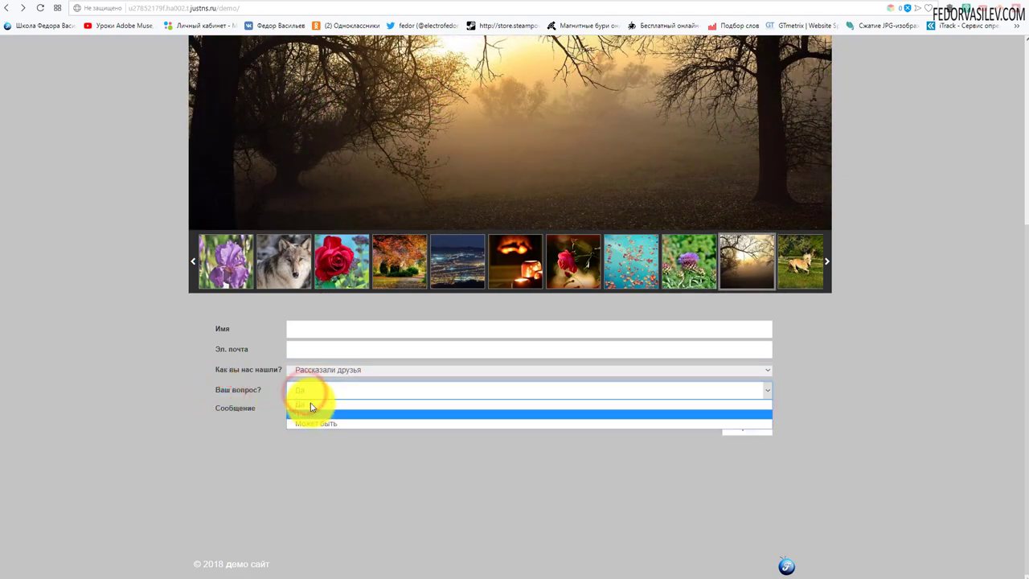
left_click(309, 403)
left_click(310, 392)
left_click(309, 424)
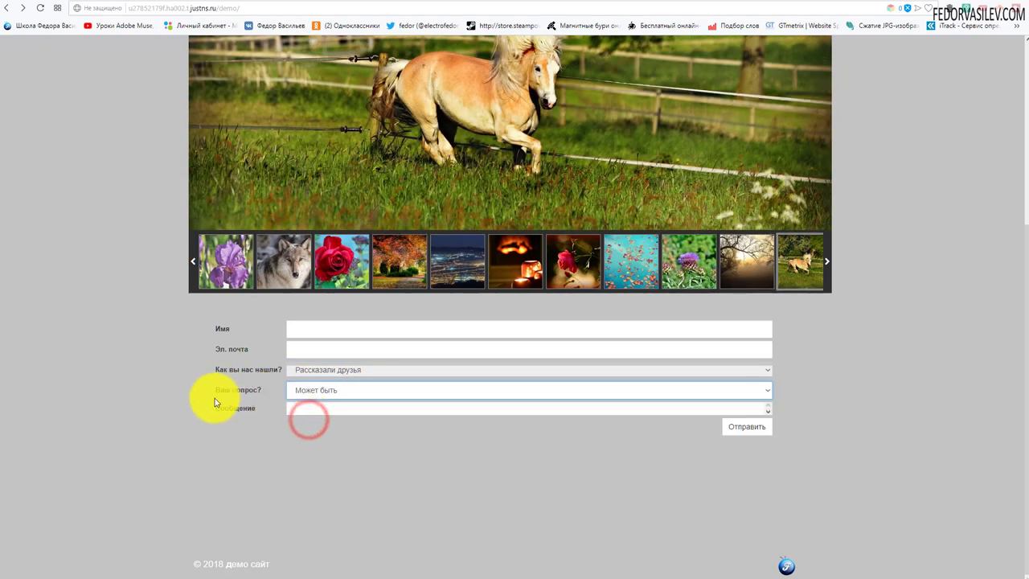
Step: Return to the site builder's form properties and disable the "Ваш вопрос?" and "Как вы нас нашли?" questions
left_click(80, 4)
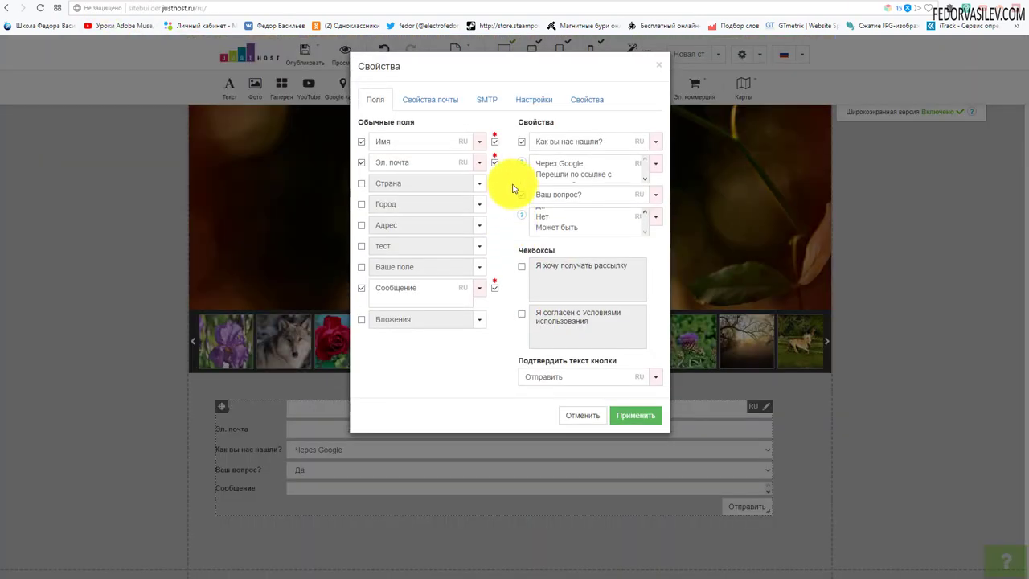
left_click(521, 195)
left_click(521, 142)
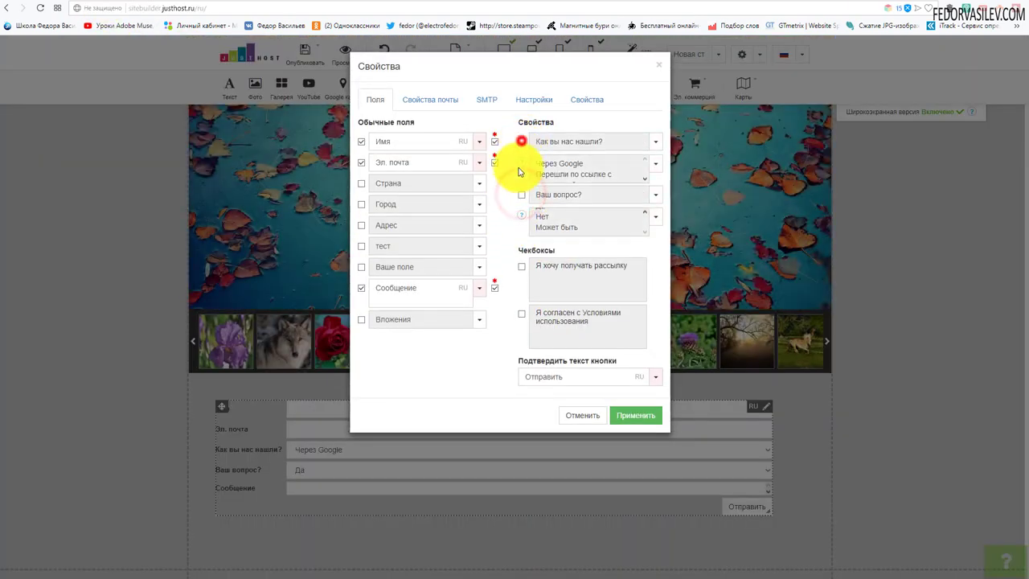
Step: Enable the "Я хочу получать рассылку" and "Я согласен с Условиями использования" checkboxes and apply the form properties
left_click(522, 266)
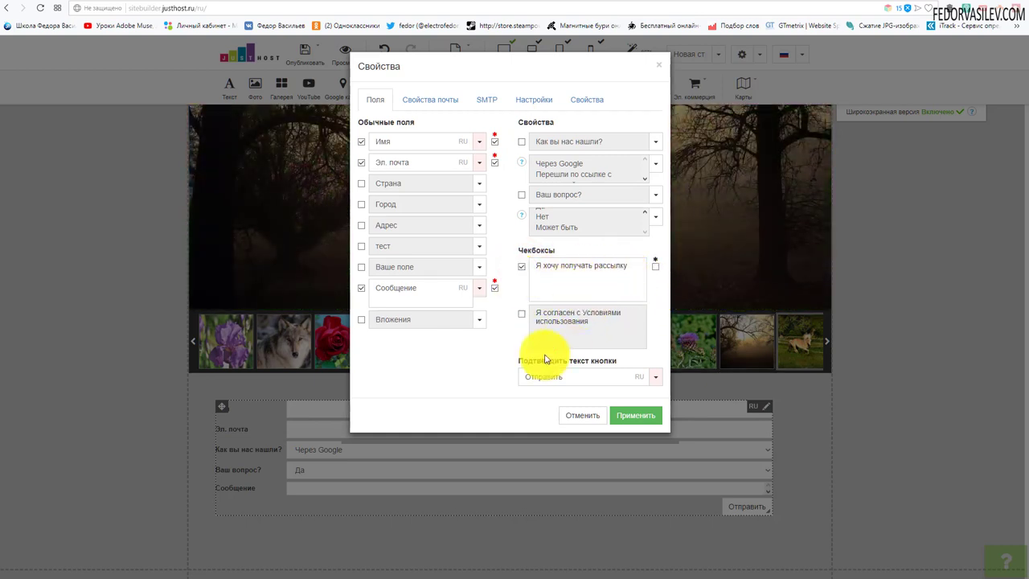
left_click(522, 314)
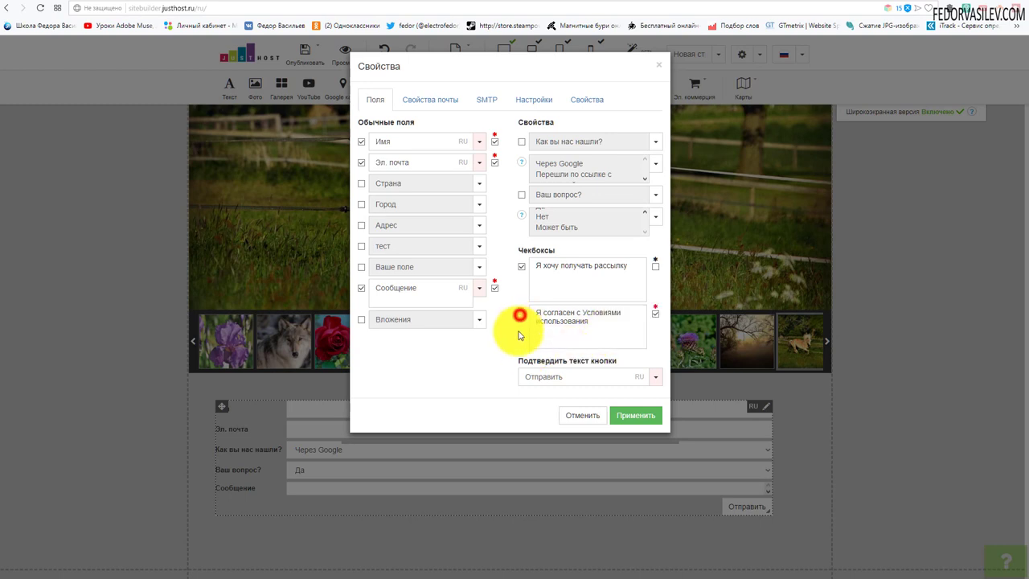
left_click_drag(599, 327, 515, 312)
left_click(484, 366)
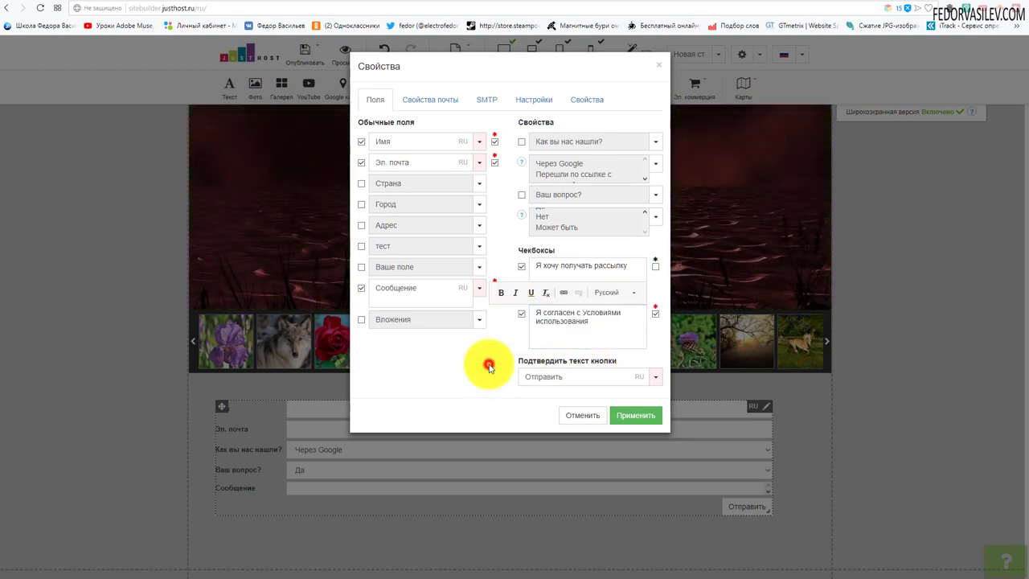
left_click(547, 381)
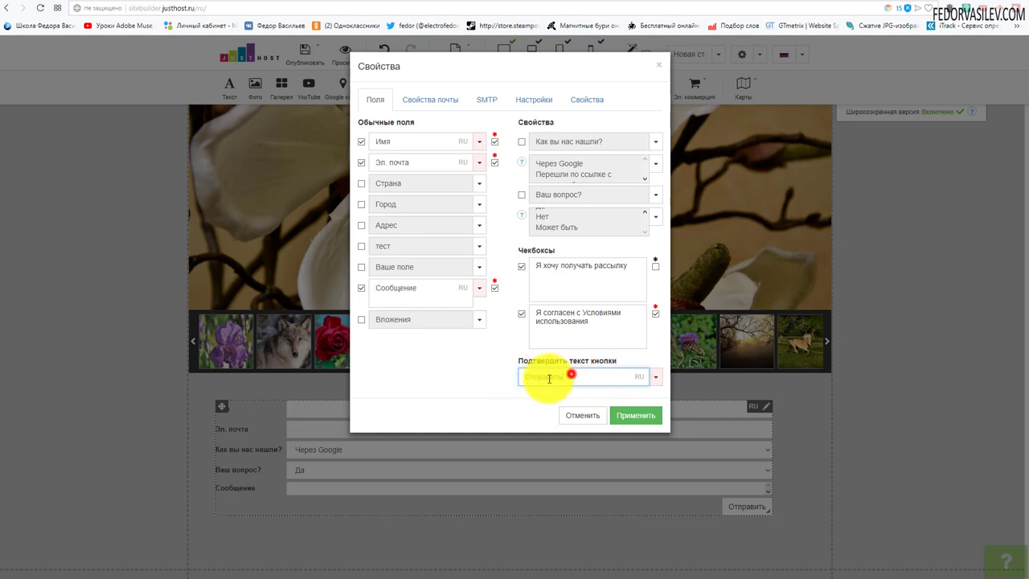
left_click_drag(570, 374, 528, 392)
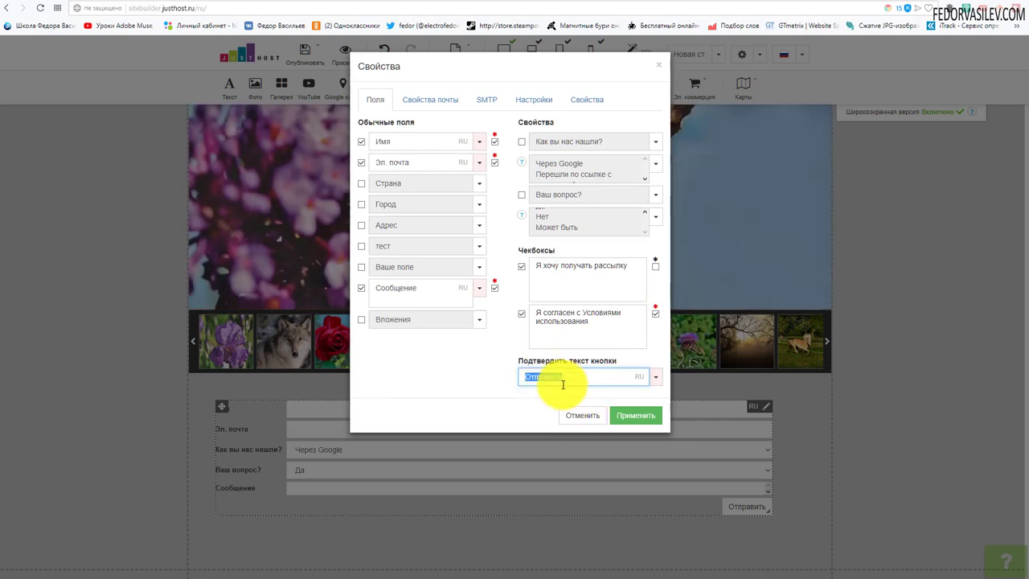
left_click(619, 417)
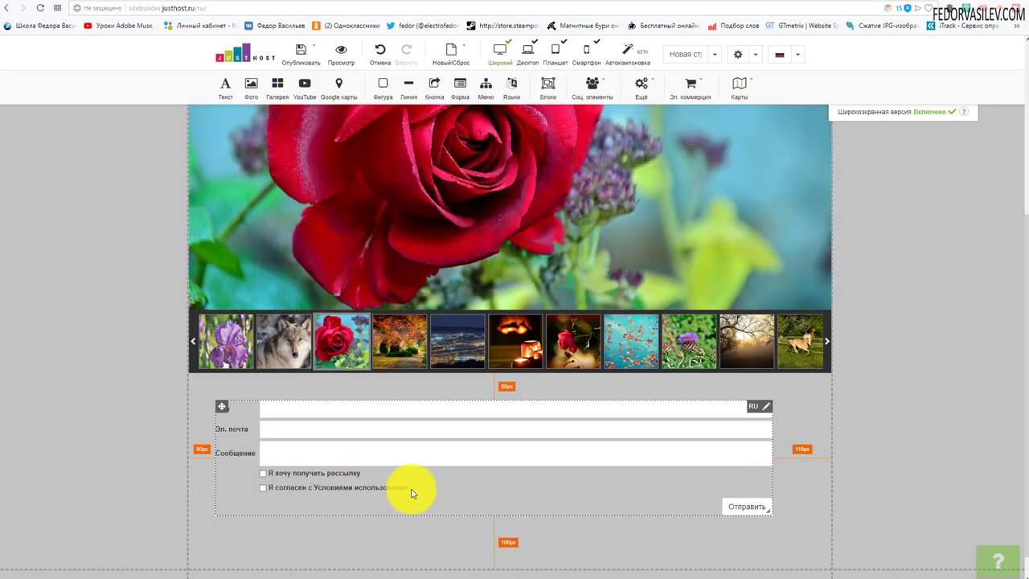
Step: Disable the form's "Я хочу получать рассылку" checkbox, apply the properties and publish the site
double_click(424, 501)
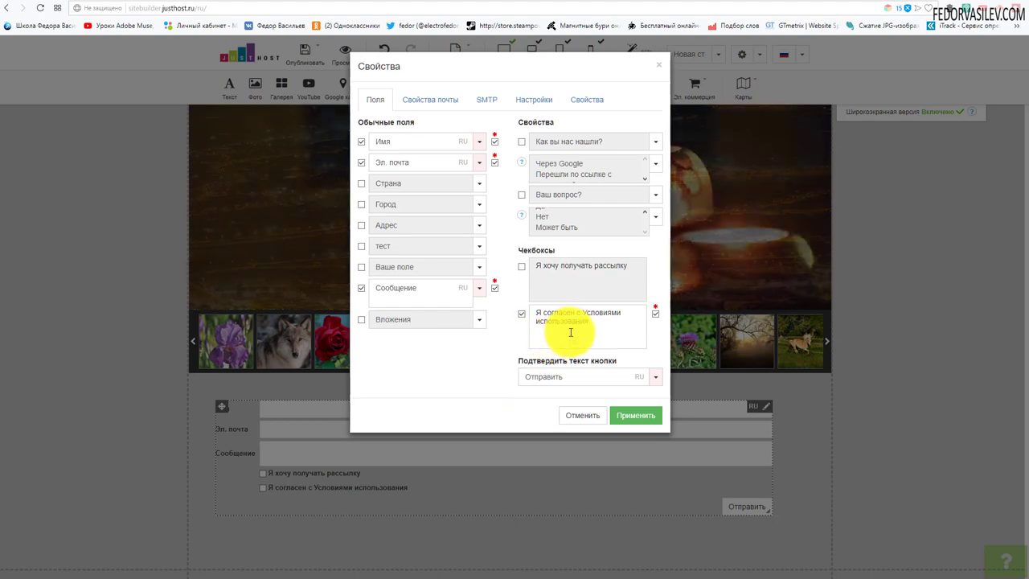
left_click(643, 420)
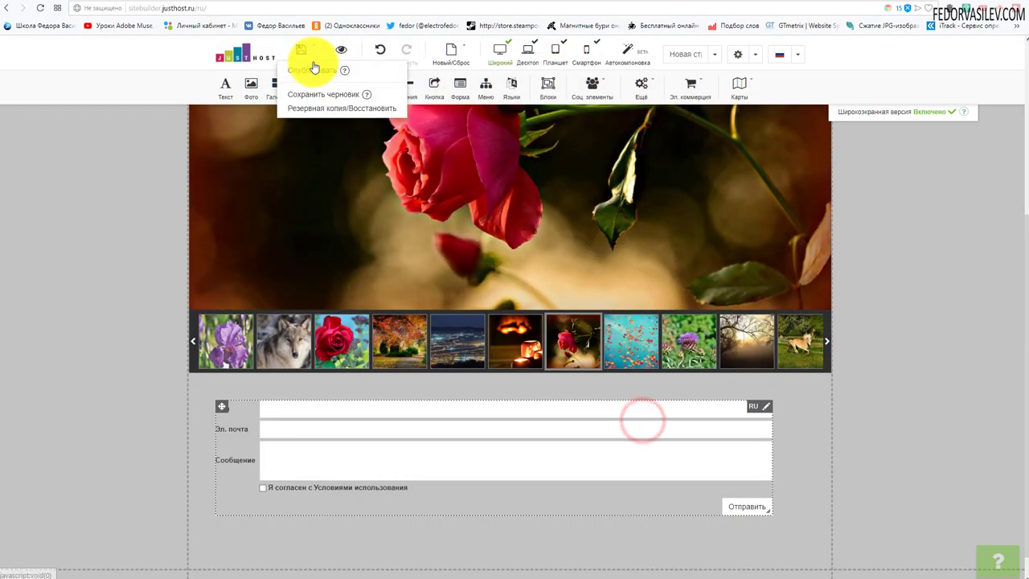
left_click(305, 60)
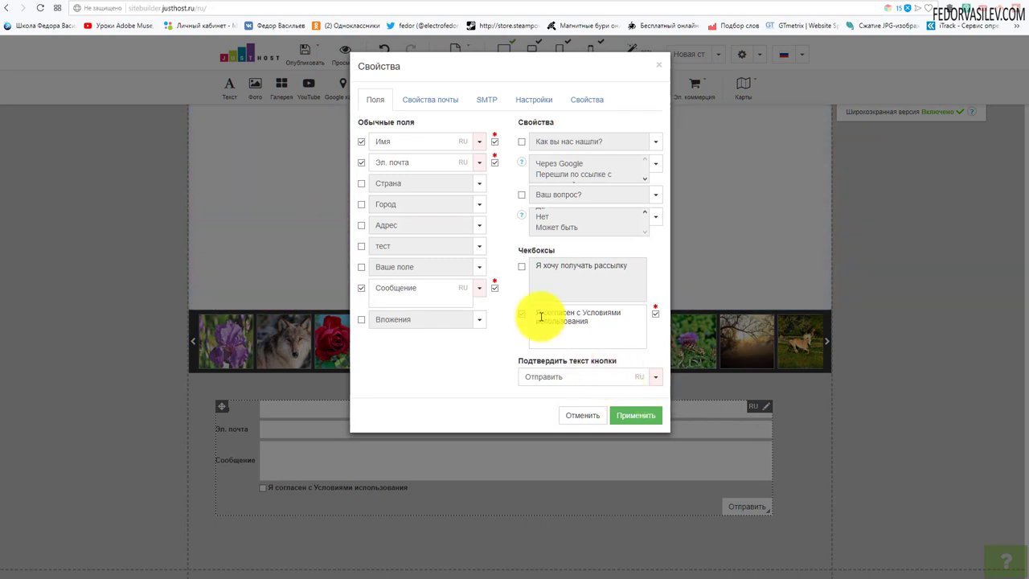
Step: Paste the recipient's e-mail address into the form's mail settings and check the message subject
left_click(430, 101)
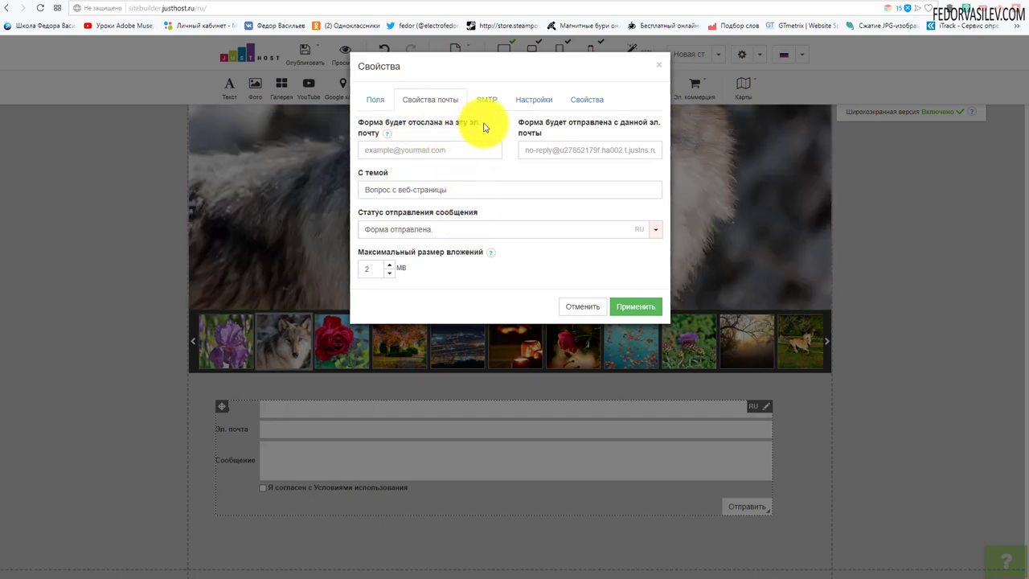
mouse_move(387, 134)
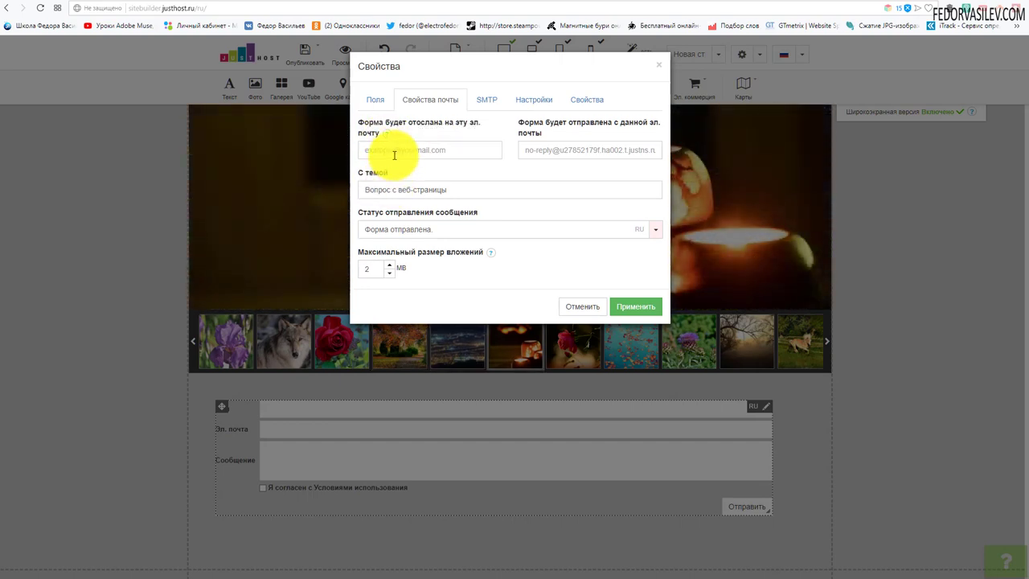
right_click(395, 152)
left_click(415, 213)
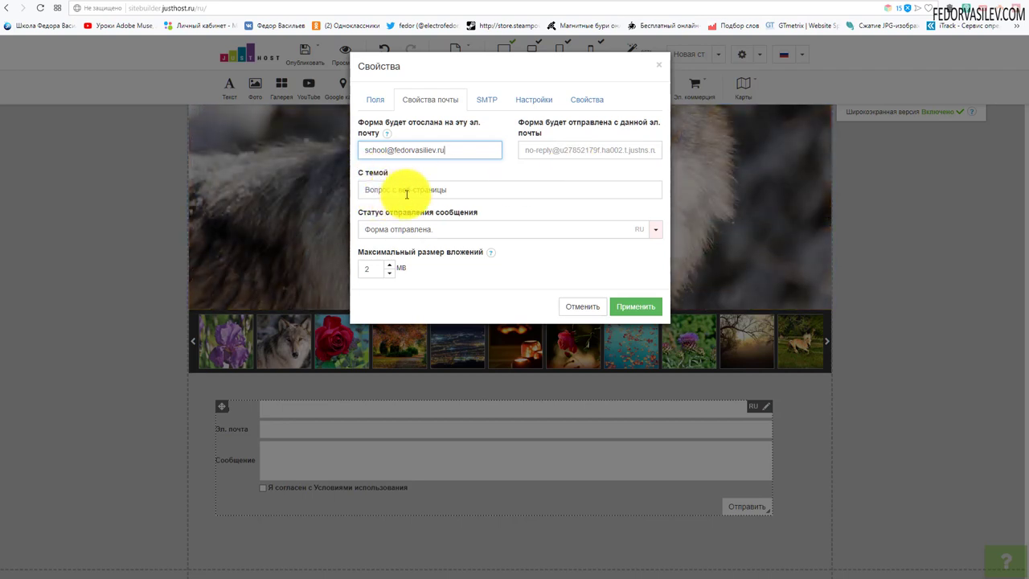
left_click_drag(451, 188, 434, 172)
left_click(434, 172)
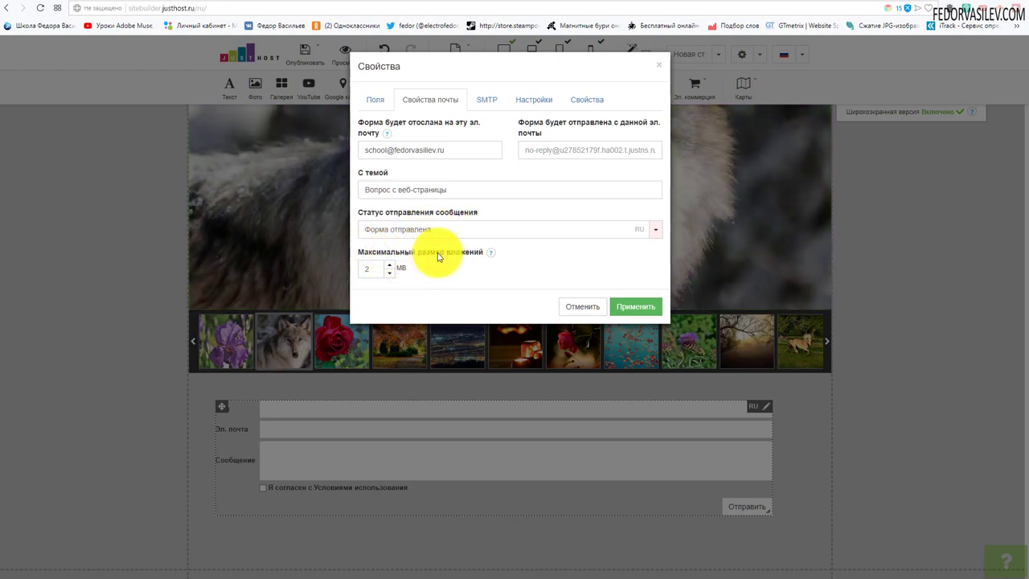
Step: Set the maximum attachment size to 1 MB, apply the form properties and publish the site
mouse_move(494, 256)
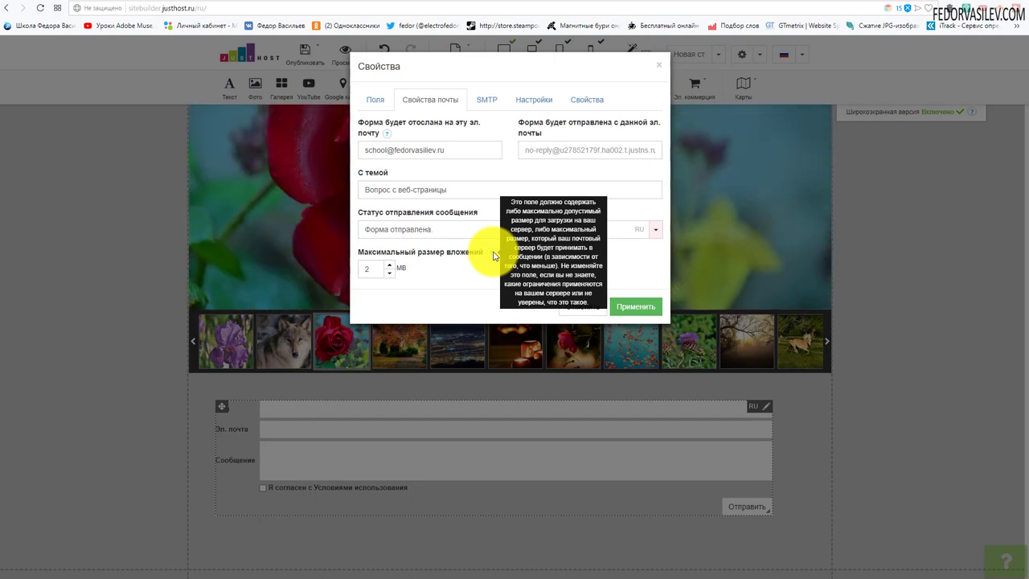
left_click(389, 273)
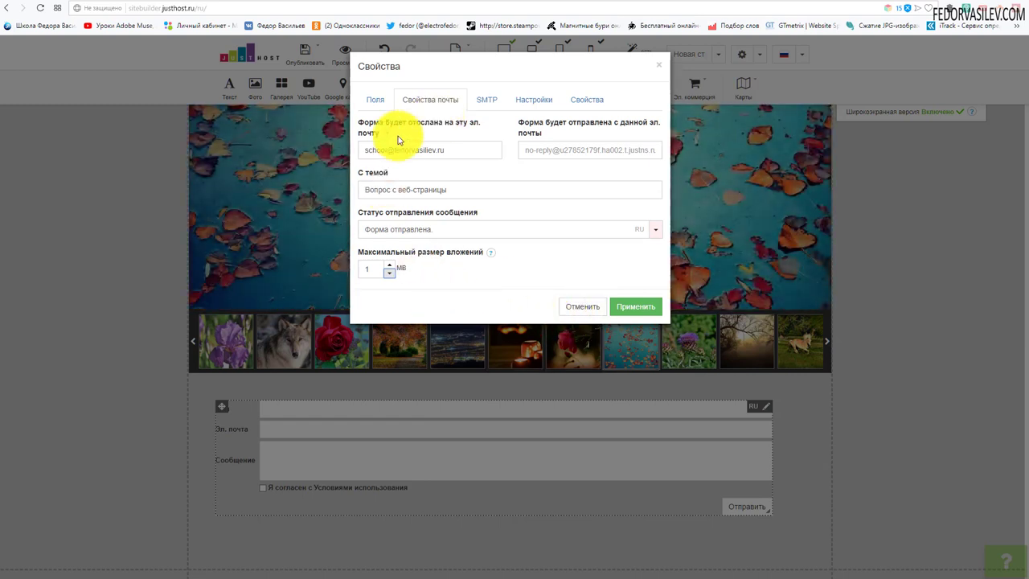
left_click(627, 310)
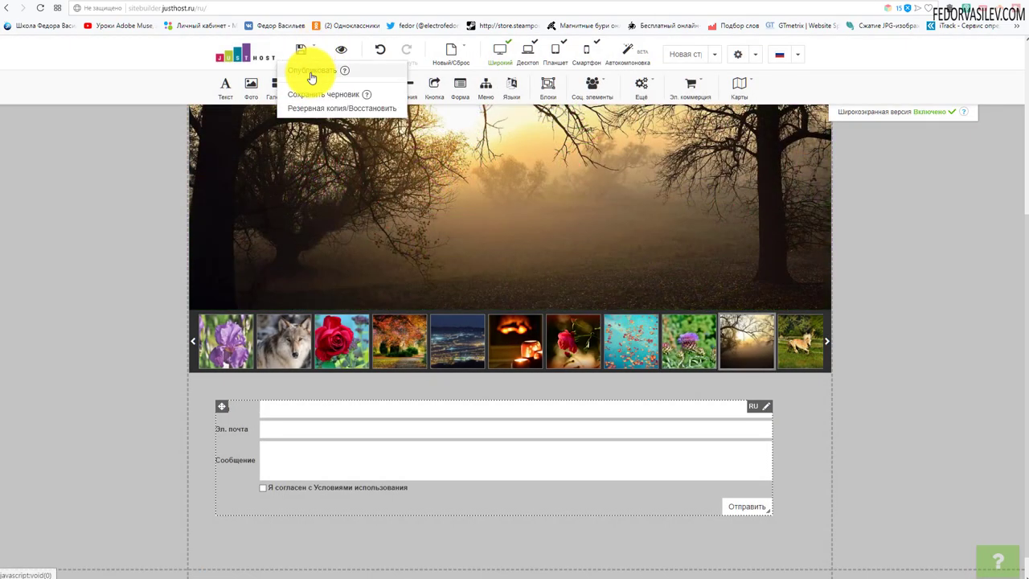
left_click(312, 74)
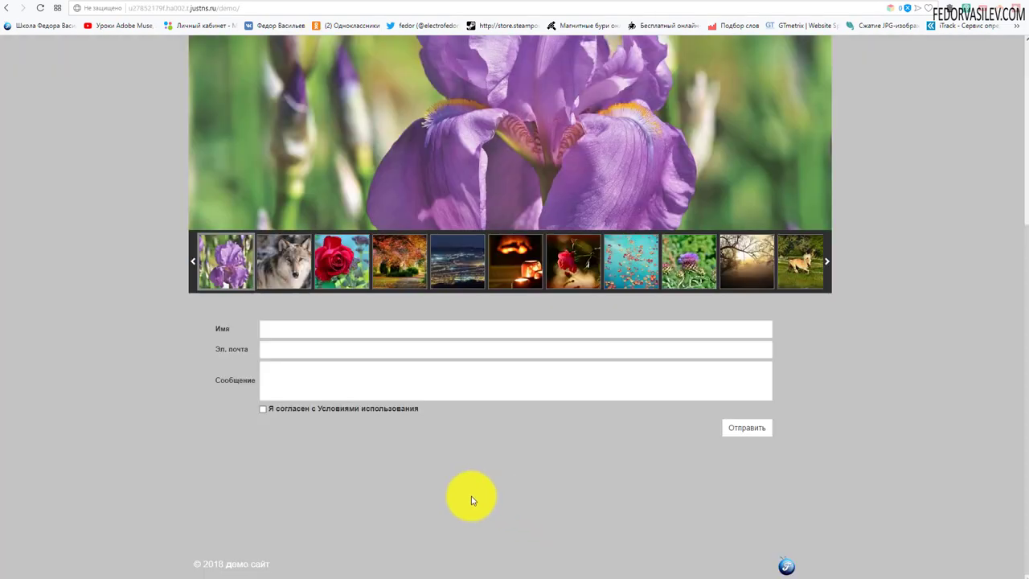
Step: Fill in the published form with the name "тест", an e-mail address and the message "тестирую!", accept the terms and send it
left_click(289, 331)
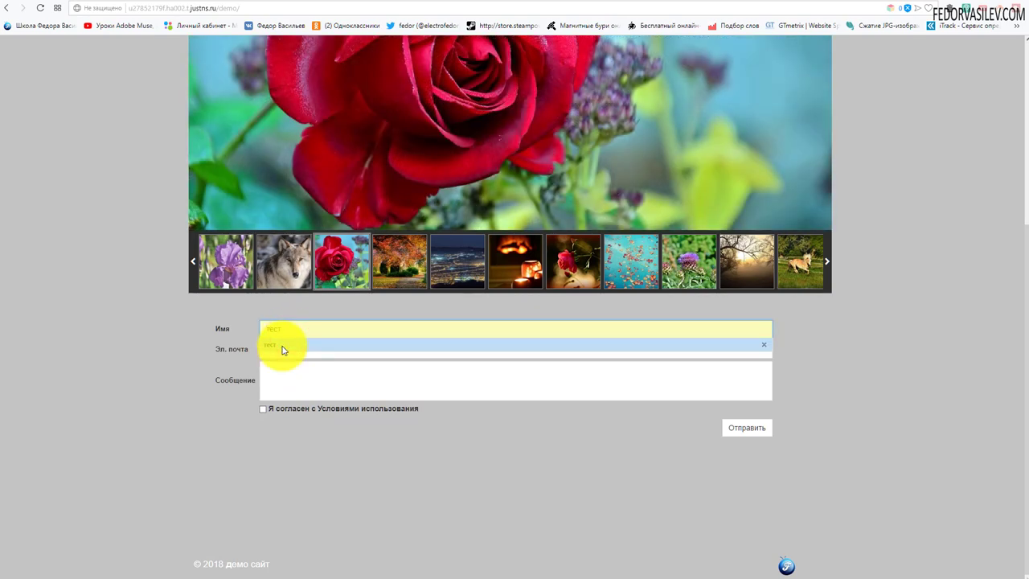
left_click(282, 348)
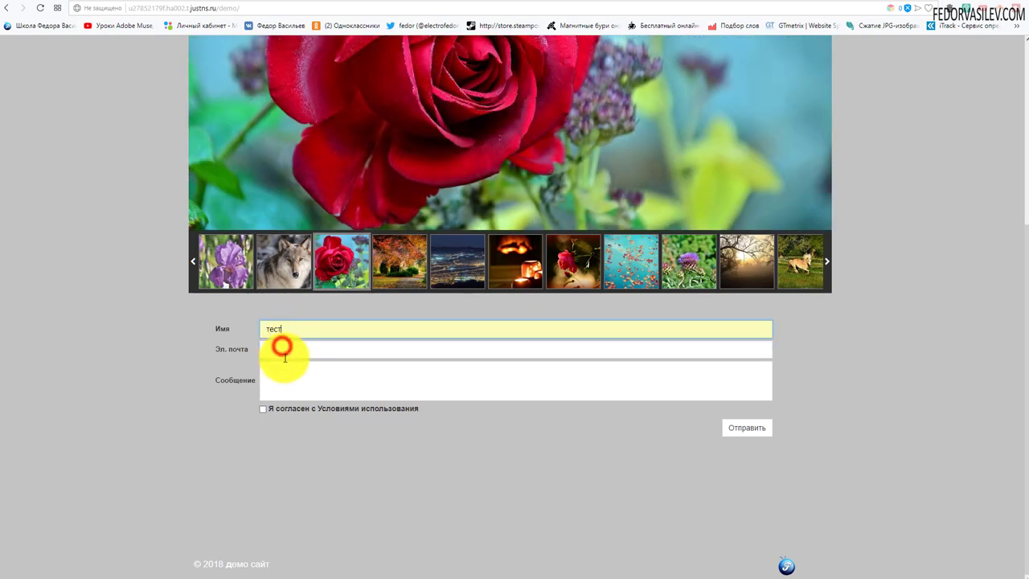
left_click(283, 348)
left_click(285, 362)
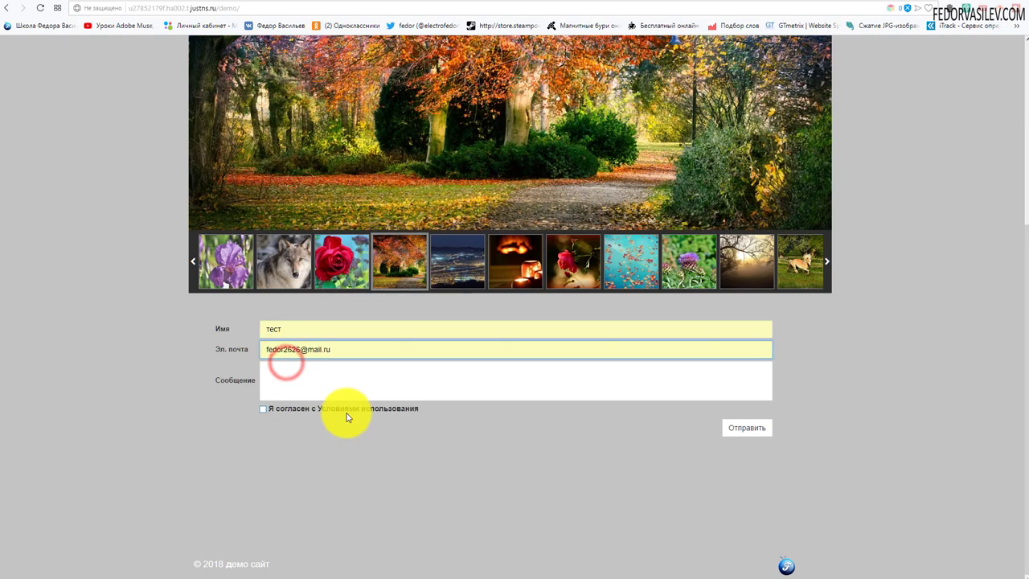
left_click(299, 377)
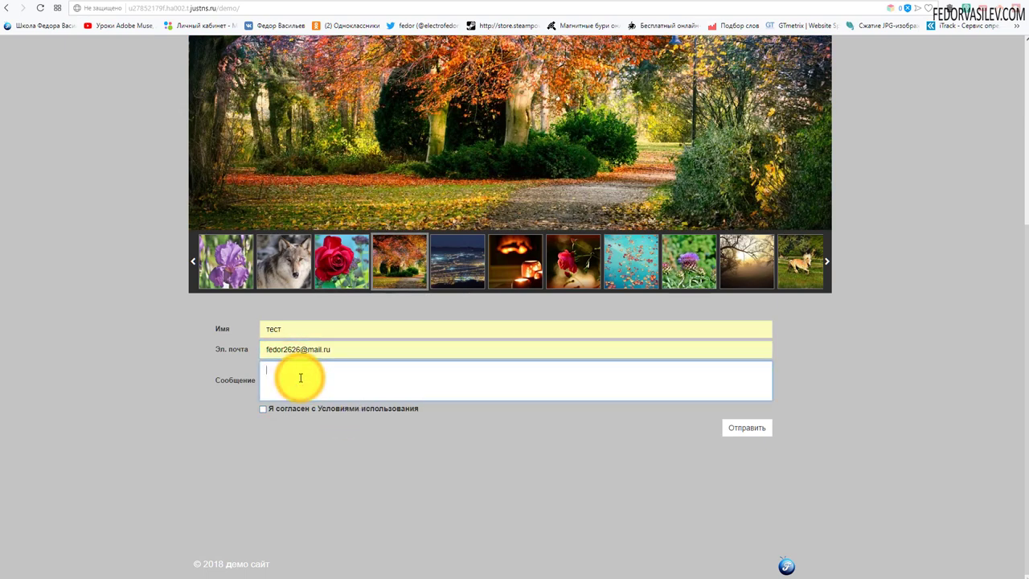
type("тестирую!")
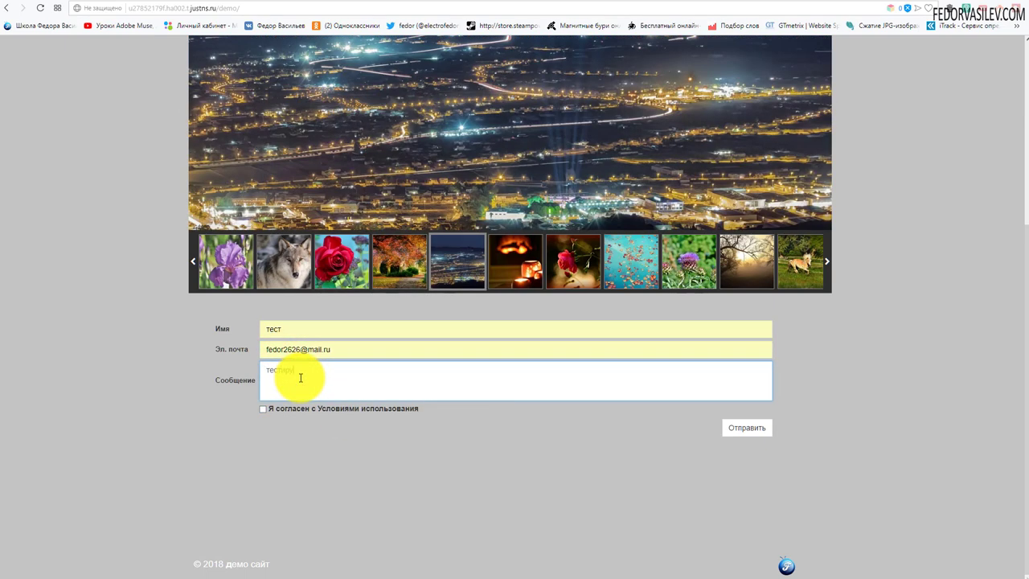
left_click(262, 410)
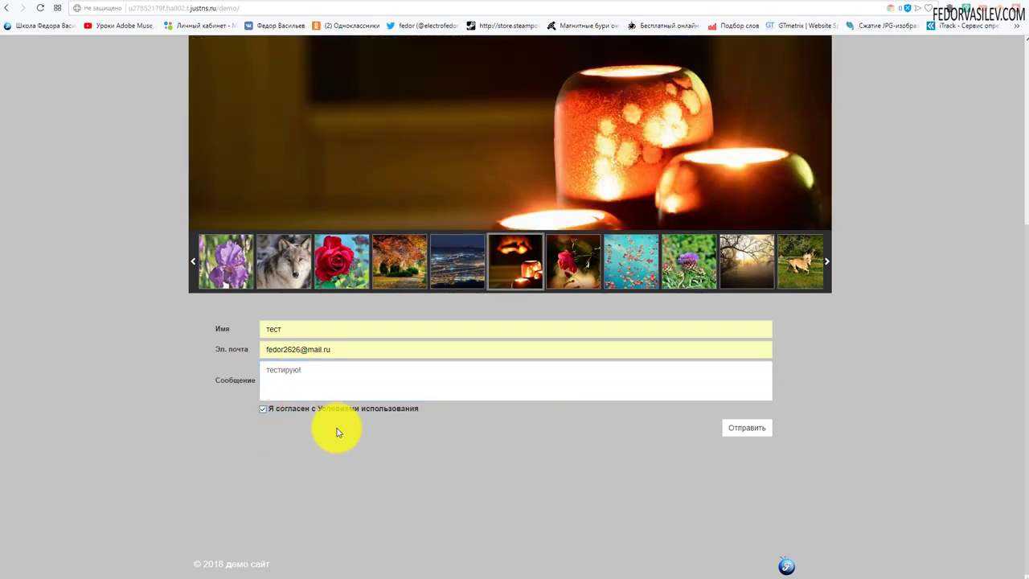
left_click(730, 429)
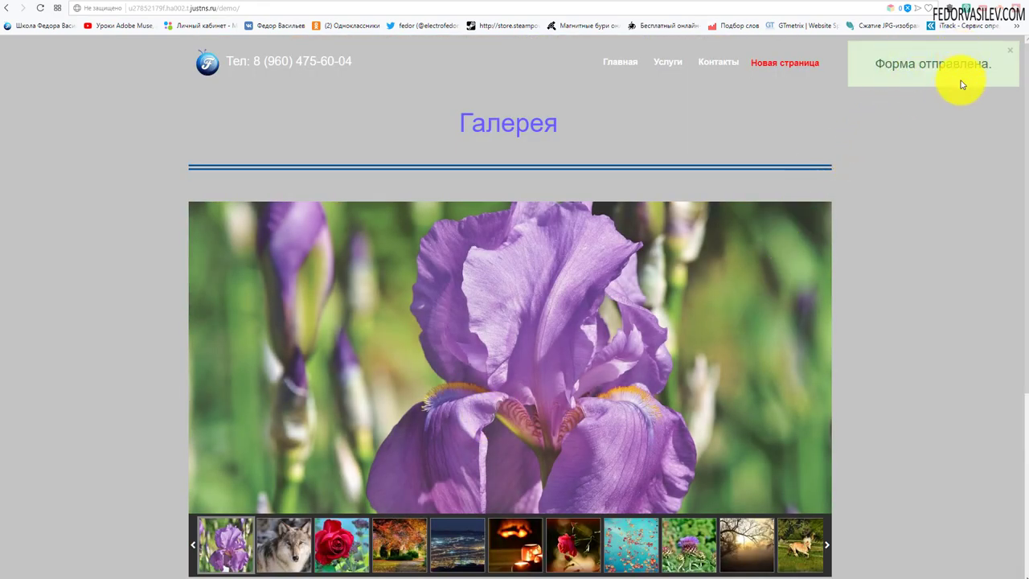
left_click(879, 63)
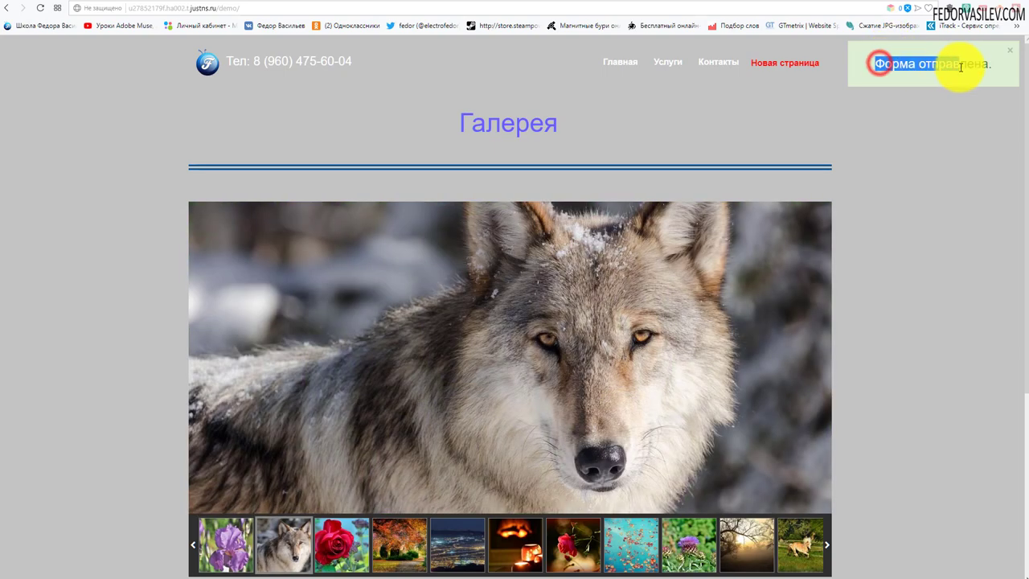
scroll(841, 142, "down", 4)
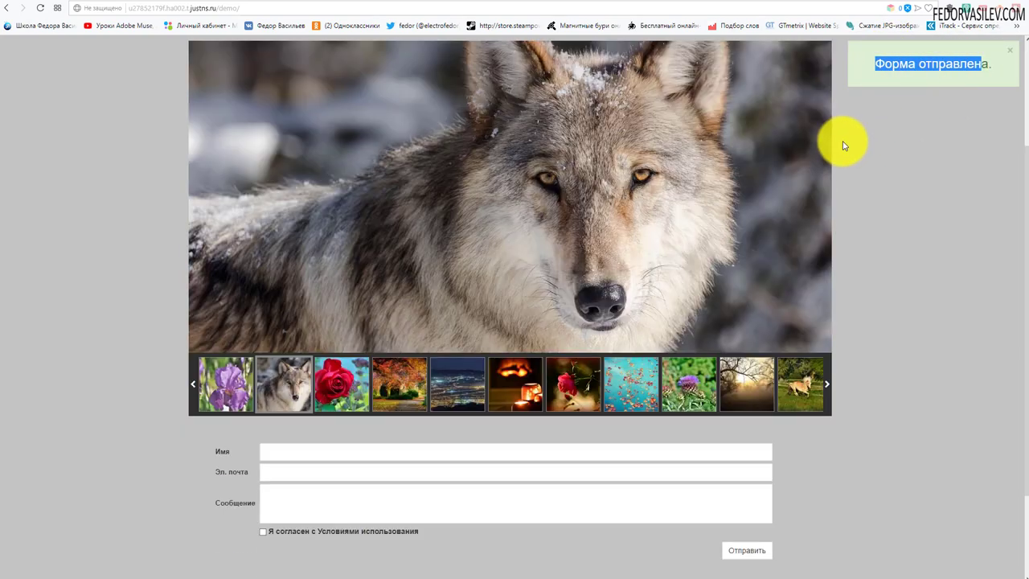
Step: Switch back to the site builder and examine the sending status text and subject in the contact form's mail settings
left_click(111, 3)
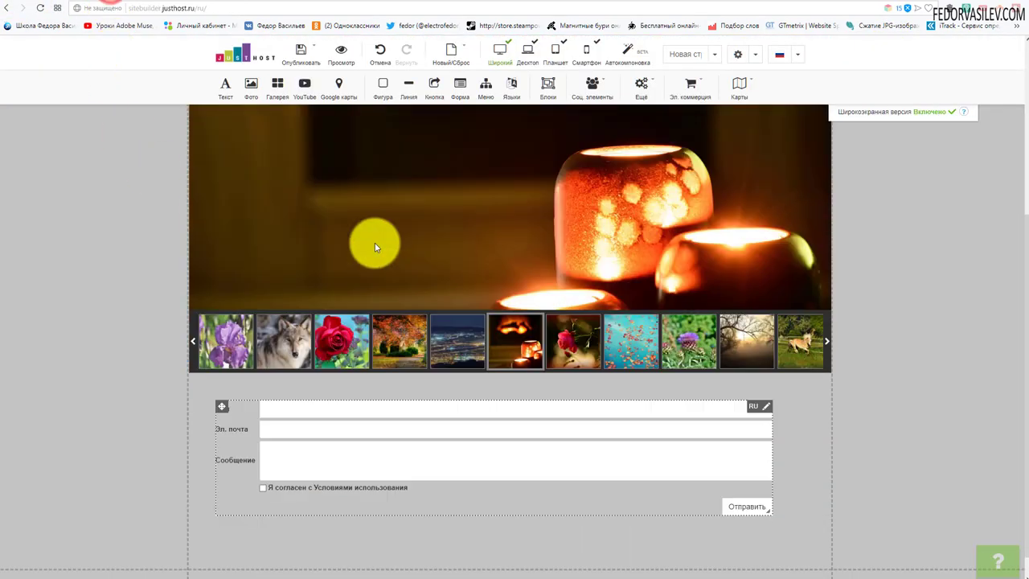
left_click(765, 380)
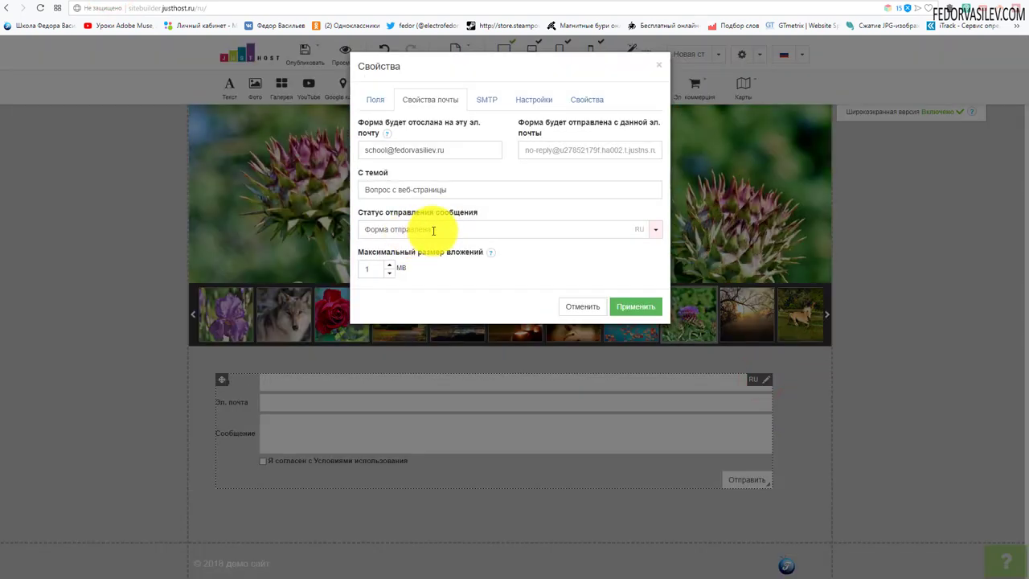
left_click_drag(434, 230, 366, 230)
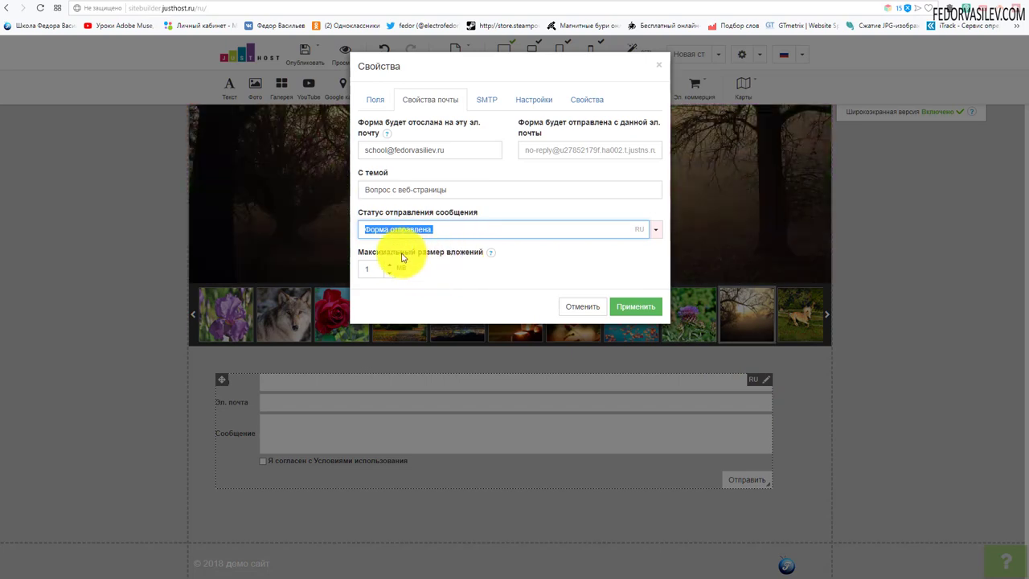
left_click(15, 3)
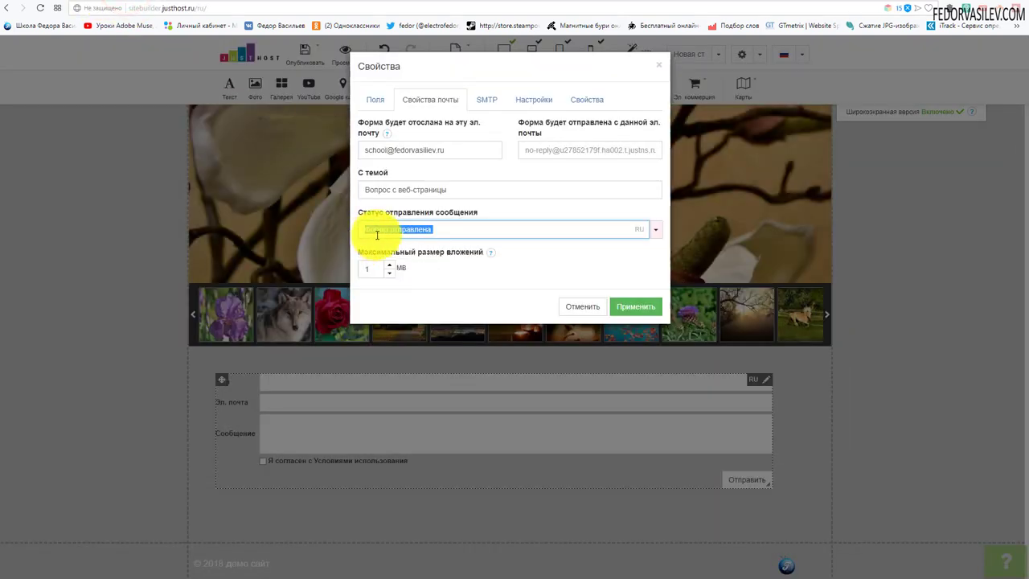
left_click_drag(460, 188, 340, 188)
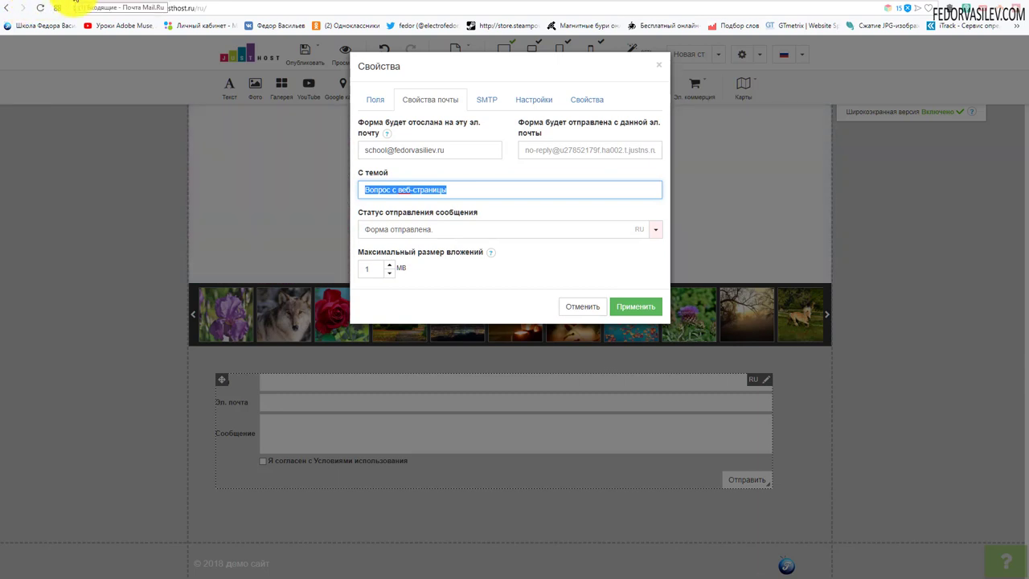
Step: Switch to the Mail.Ru inbox, open the "Вопрос с веб-страницы" message and check the submitted name, e-mail, message and consent
left_click(71, 2)
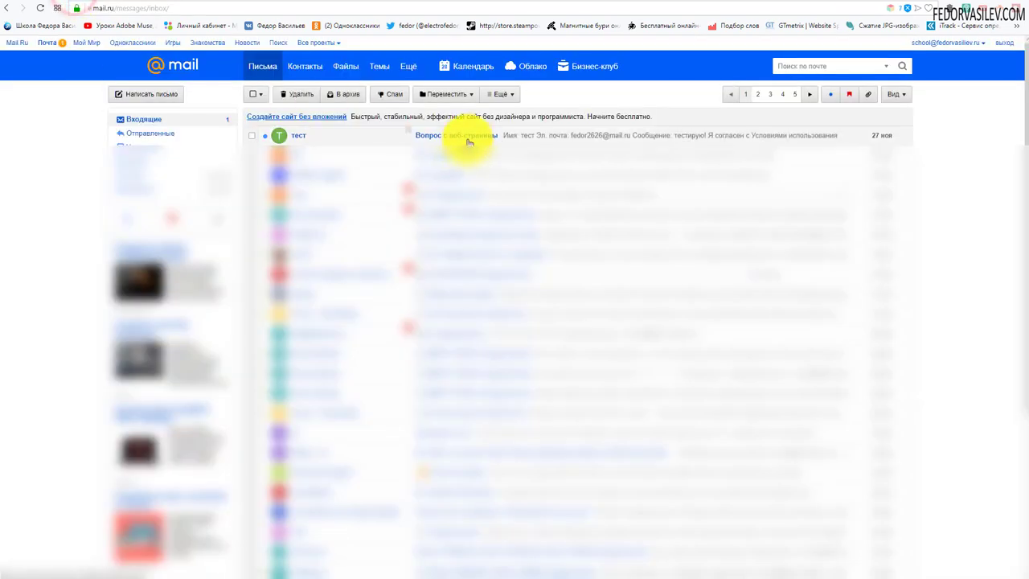
left_click(473, 138)
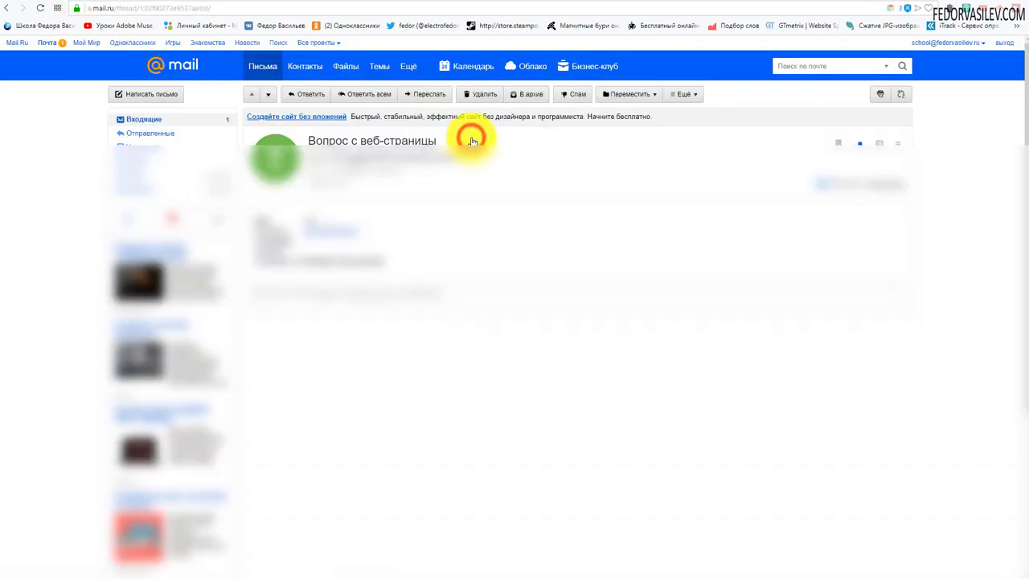
double_click(319, 222)
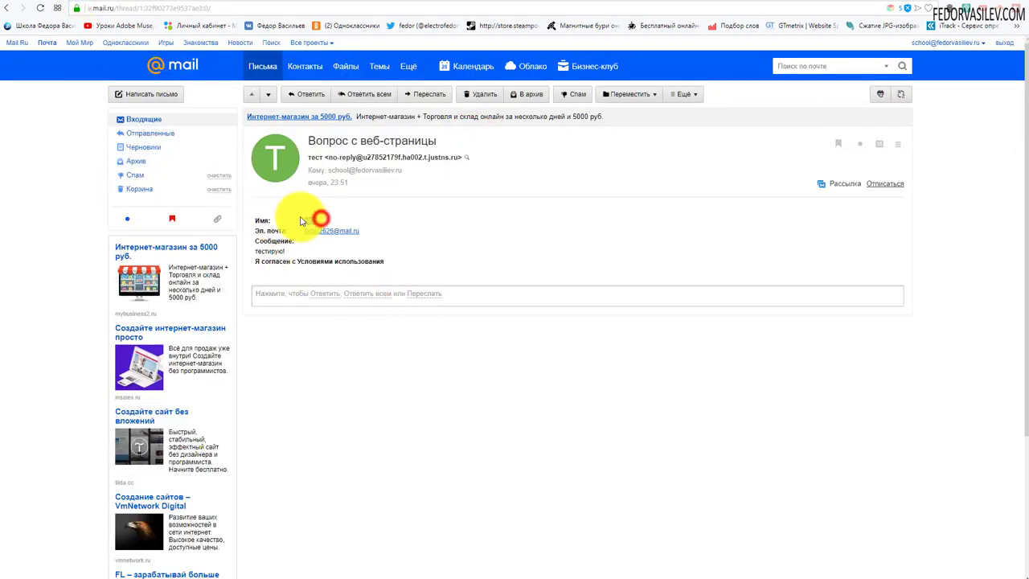
left_click(369, 220)
left_click_drag(362, 231, 307, 235)
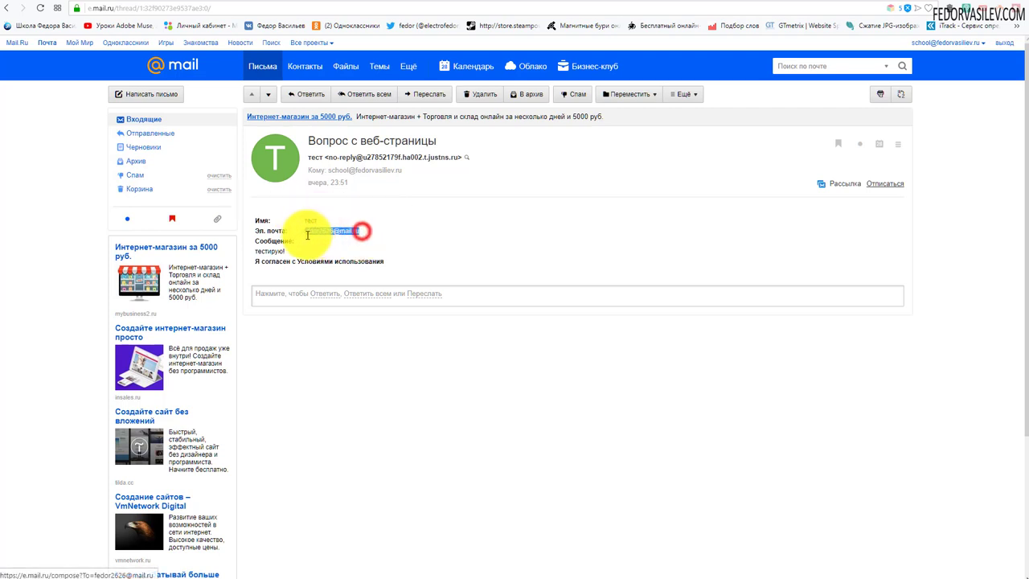
left_click(414, 236)
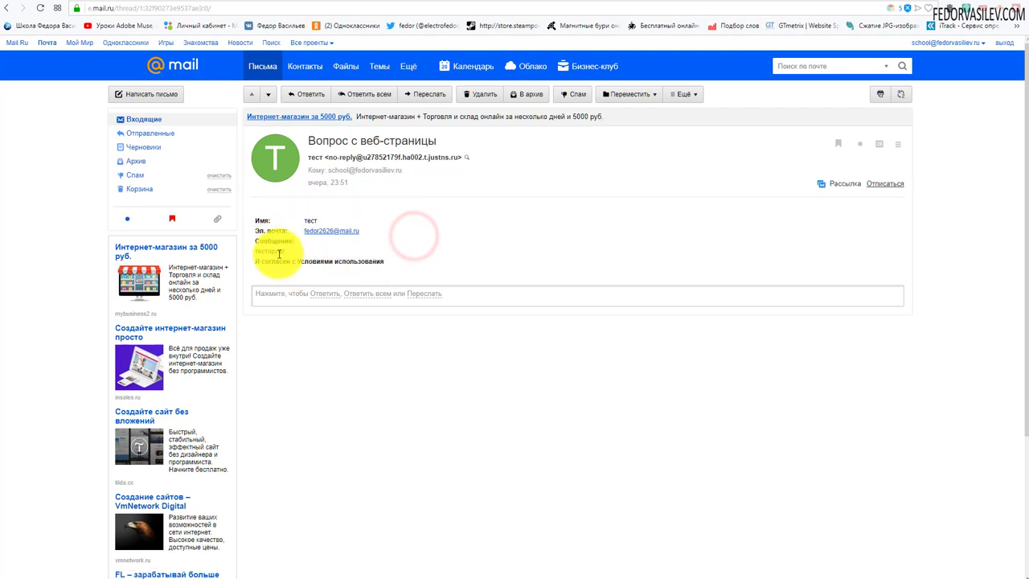
left_click_drag(252, 256, 398, 264)
left_click(273, 266)
left_click(504, 255)
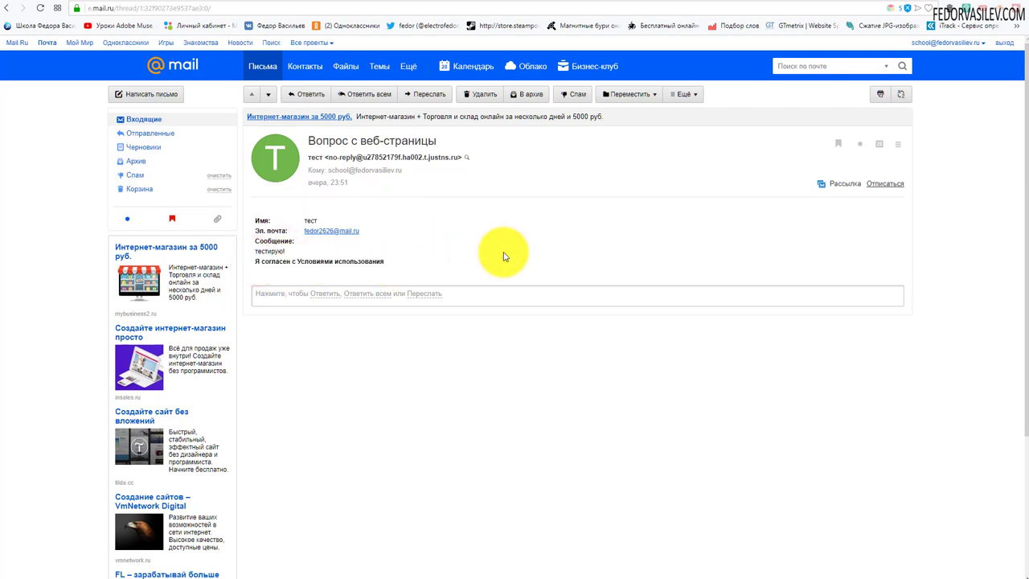
Step: Return to the site builder and review the form's SMTP options, Google reCAPTCHA keys and available field styles
key("ctrl+Tab")
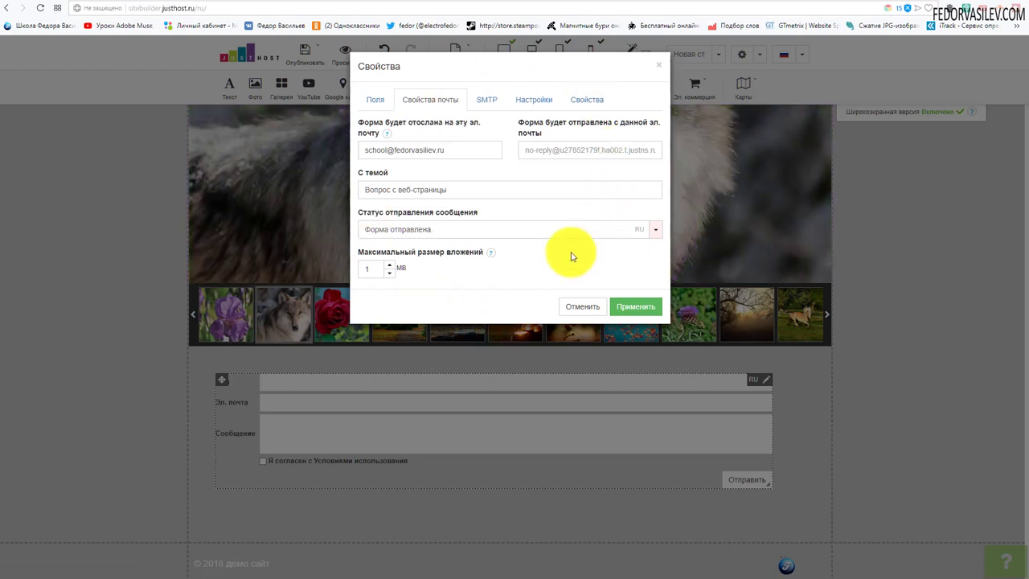
left_click(481, 99)
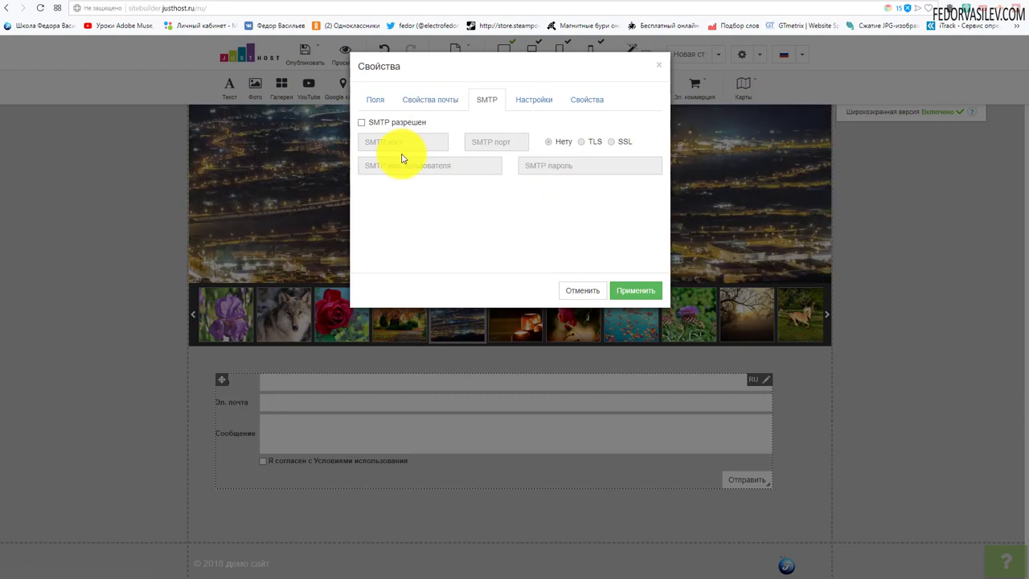
left_click(523, 109)
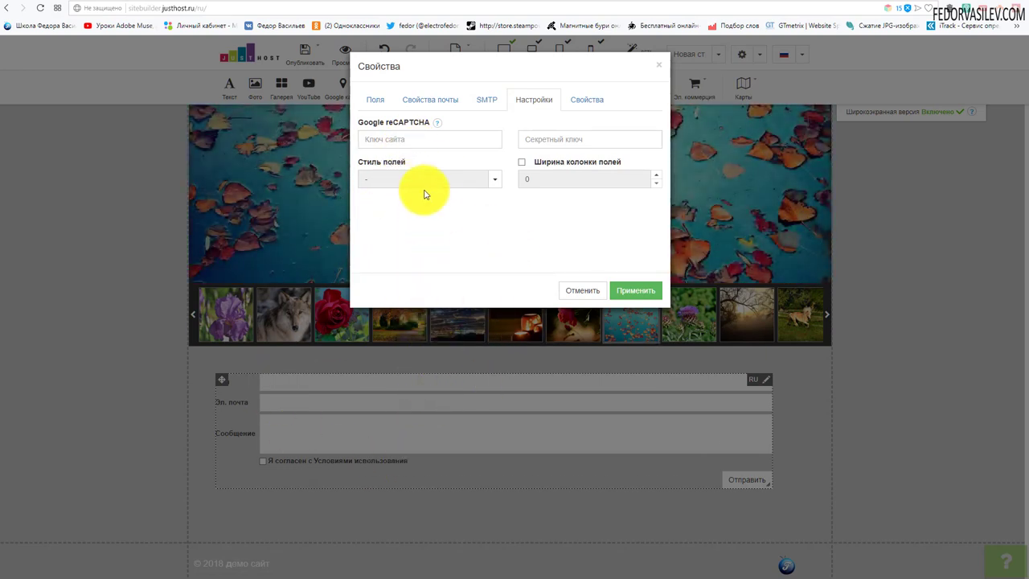
mouse_move(437, 127)
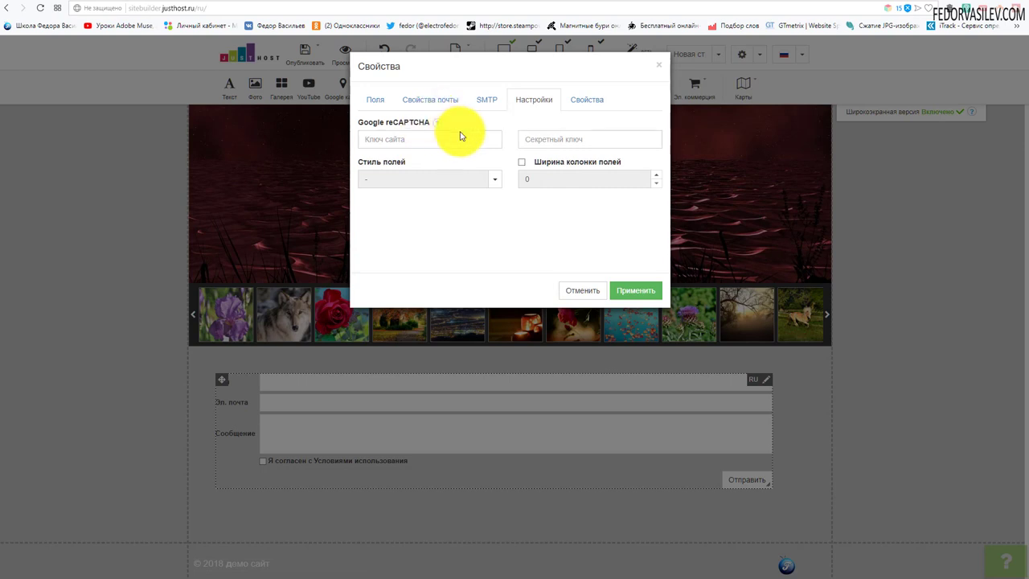
left_click(540, 139)
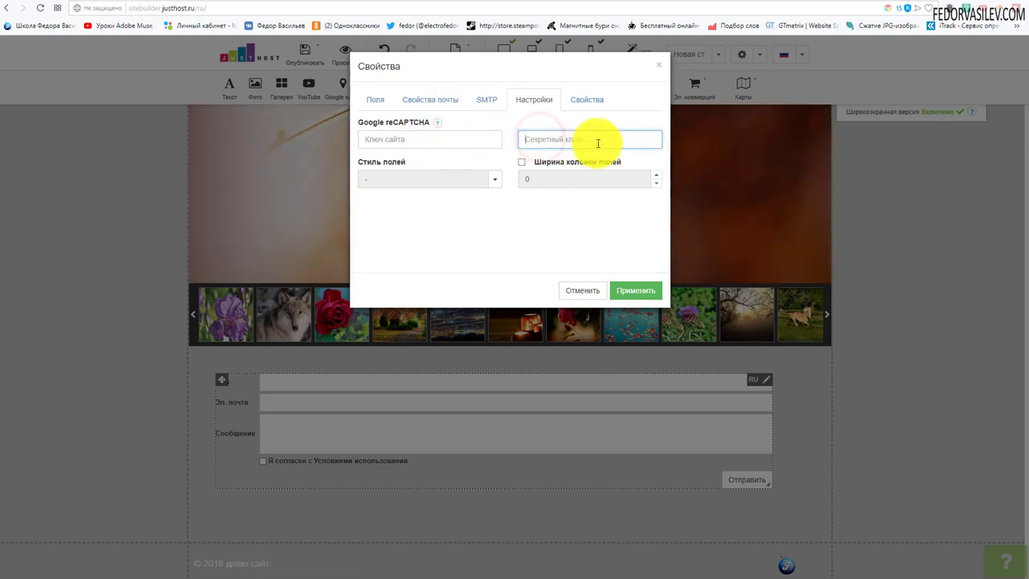
left_click(423, 180)
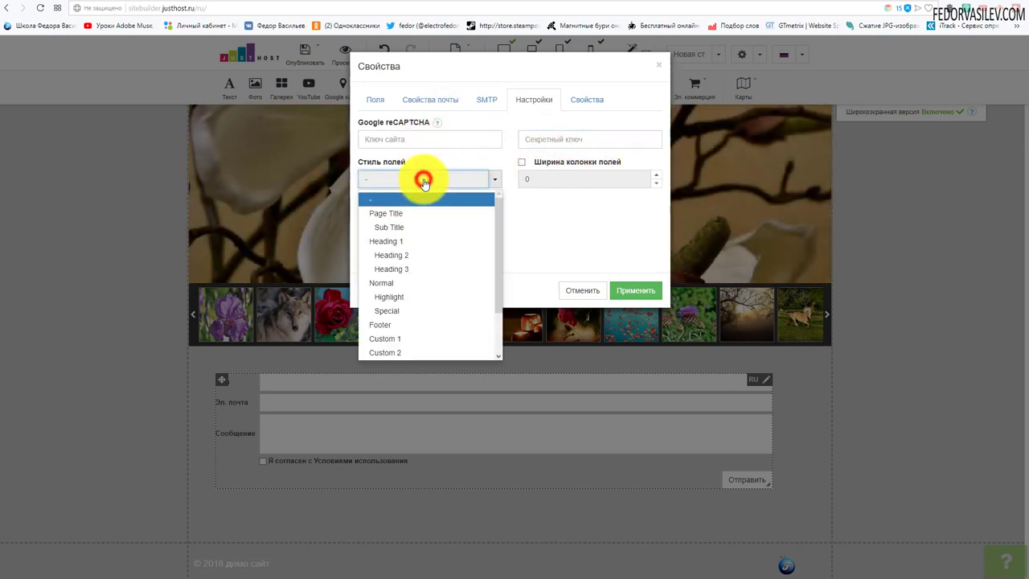
left_click(562, 220)
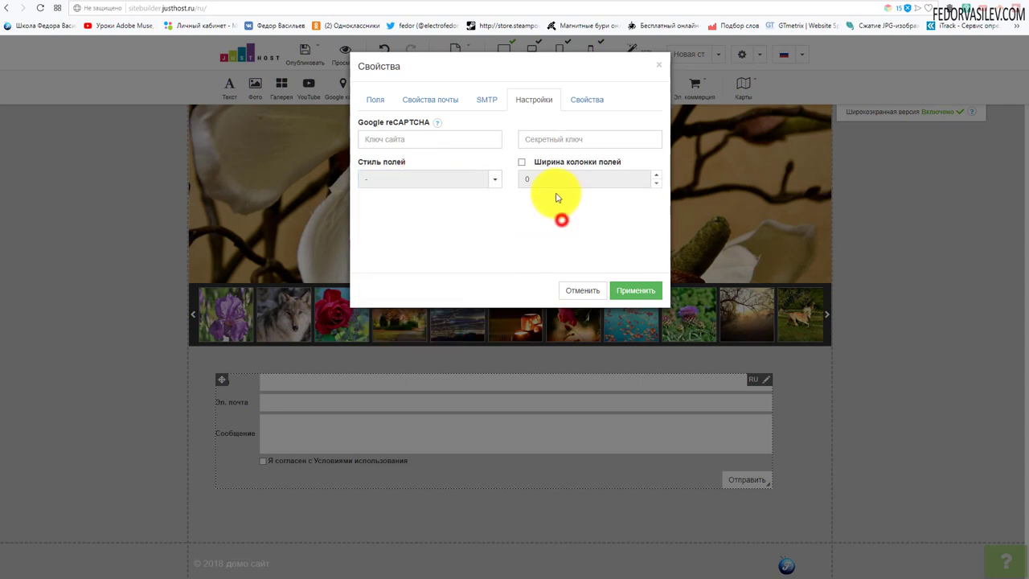
Step: Try enabling the field column width and the Page Title field style, view the form's size and position properties, and discard the changes
left_click(523, 161)
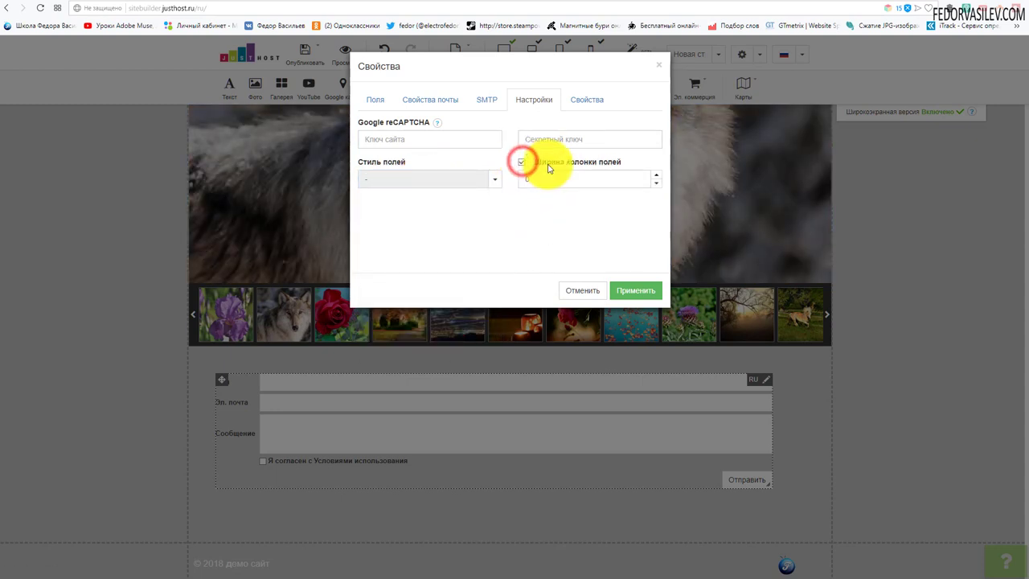
left_click(547, 184)
left_click(466, 179)
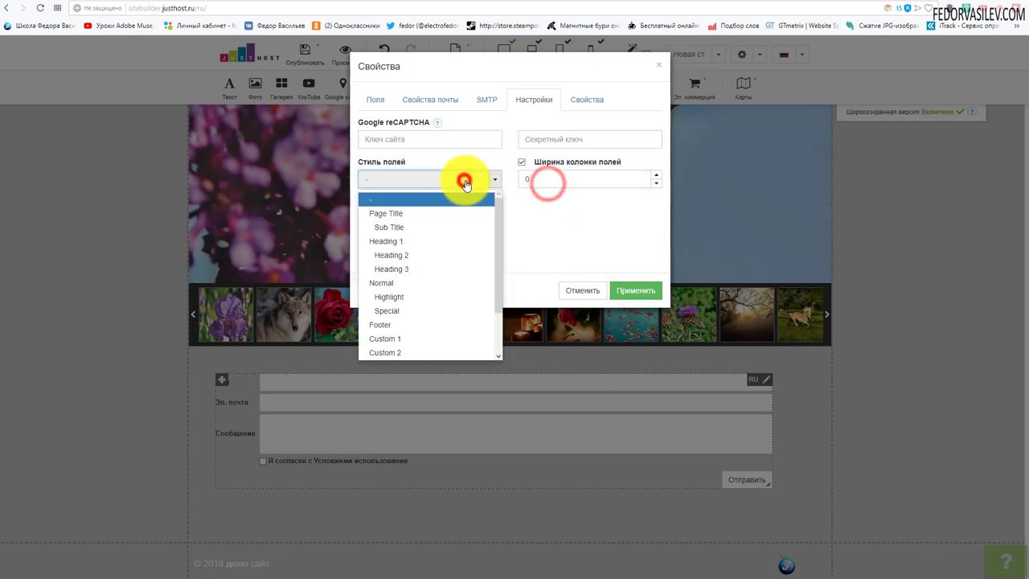
key("Down")
key("Return")
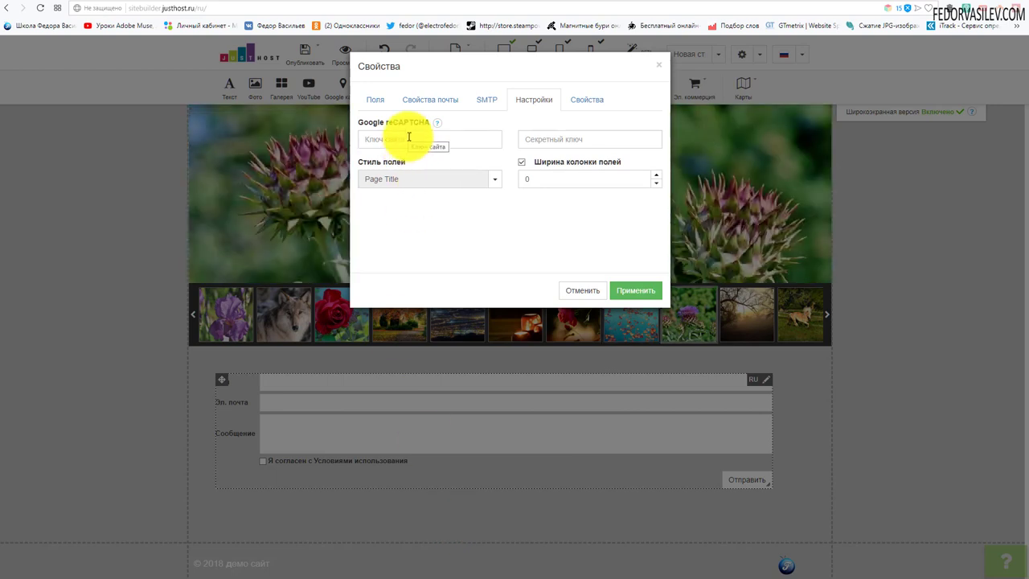
left_click(586, 102)
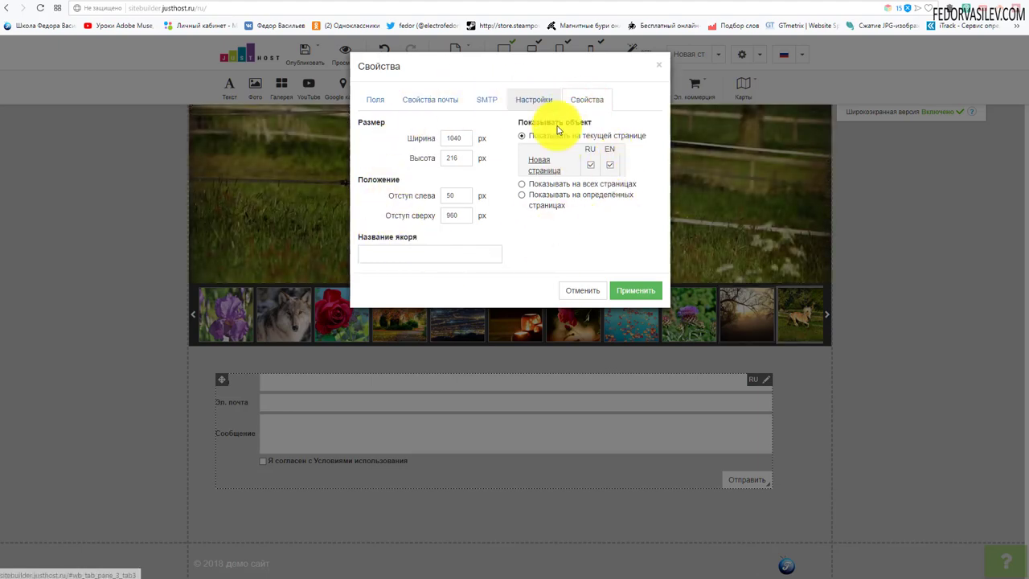
left_click(583, 290)
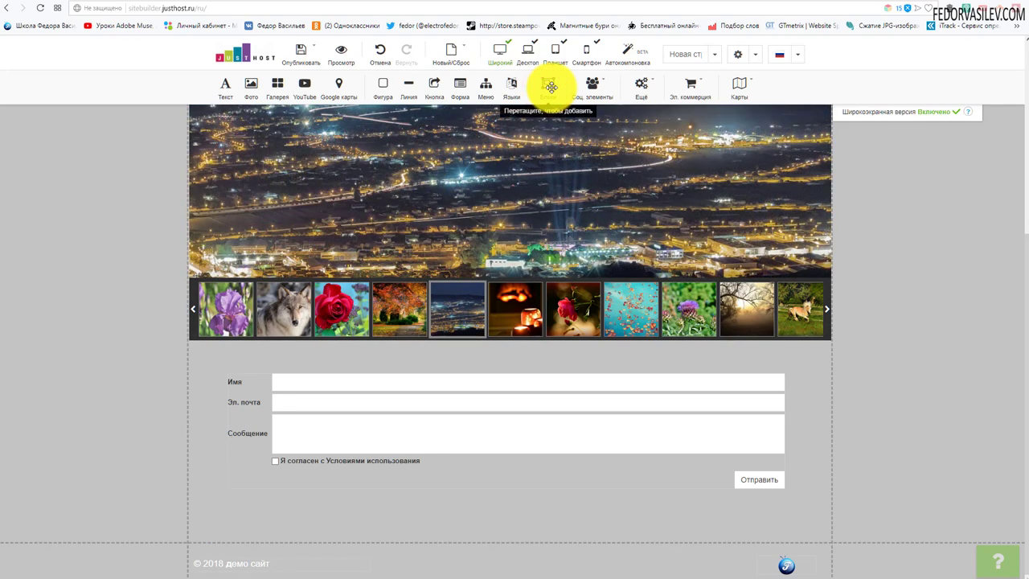
Step: Place a Blocks element below the contact form and review the layouts under Контакты, О нас, Продукция, Сми and Команды
left_click_drag(548, 87, 474, 510)
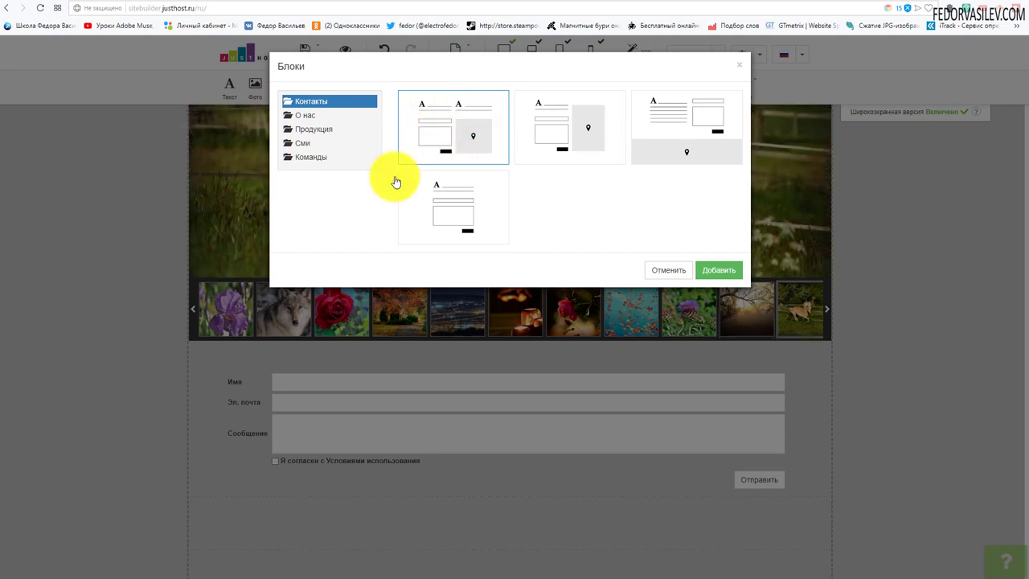
left_click(547, 138)
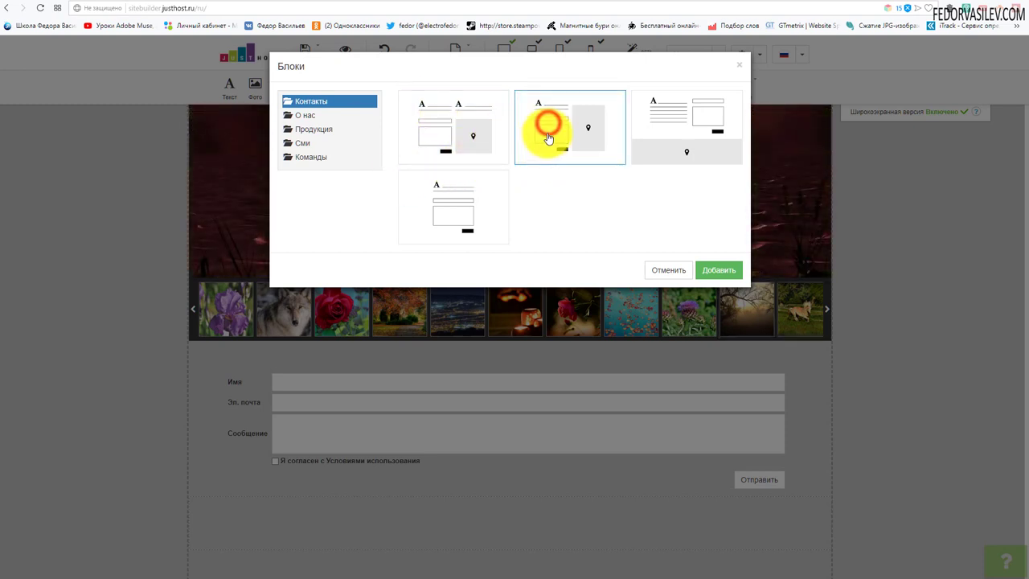
left_click(658, 123)
left_click(457, 208)
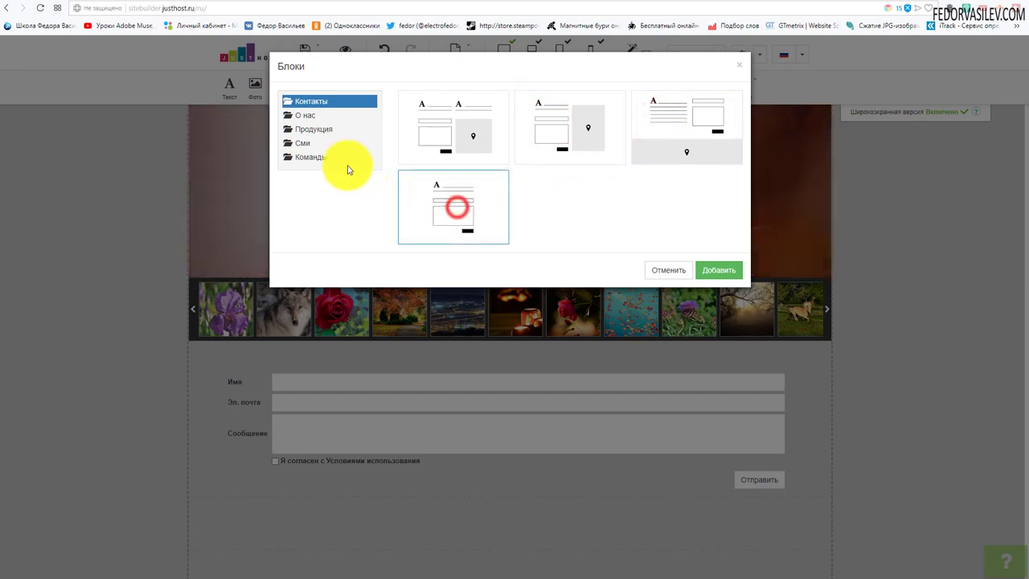
left_click(306, 116)
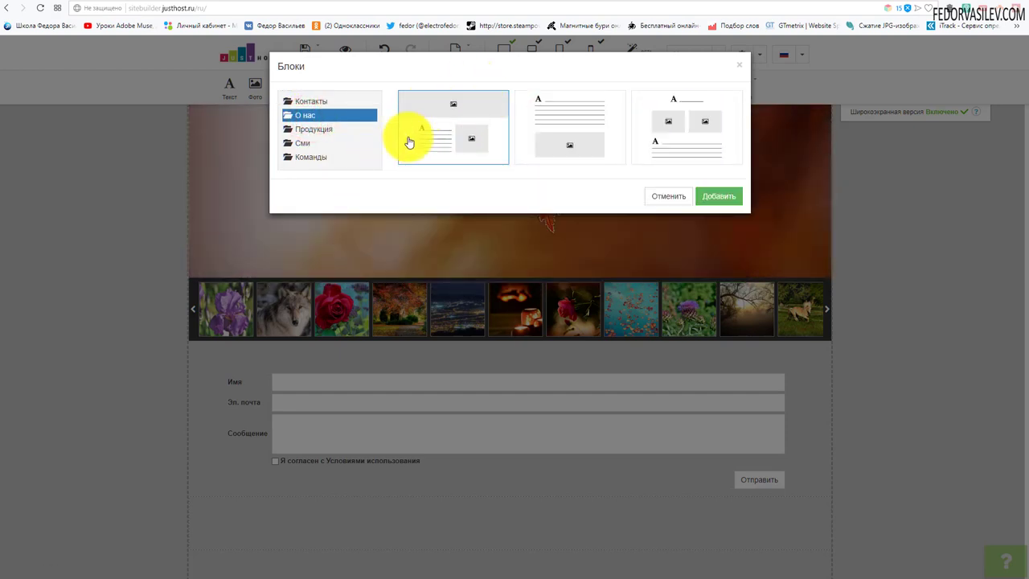
left_click(562, 114)
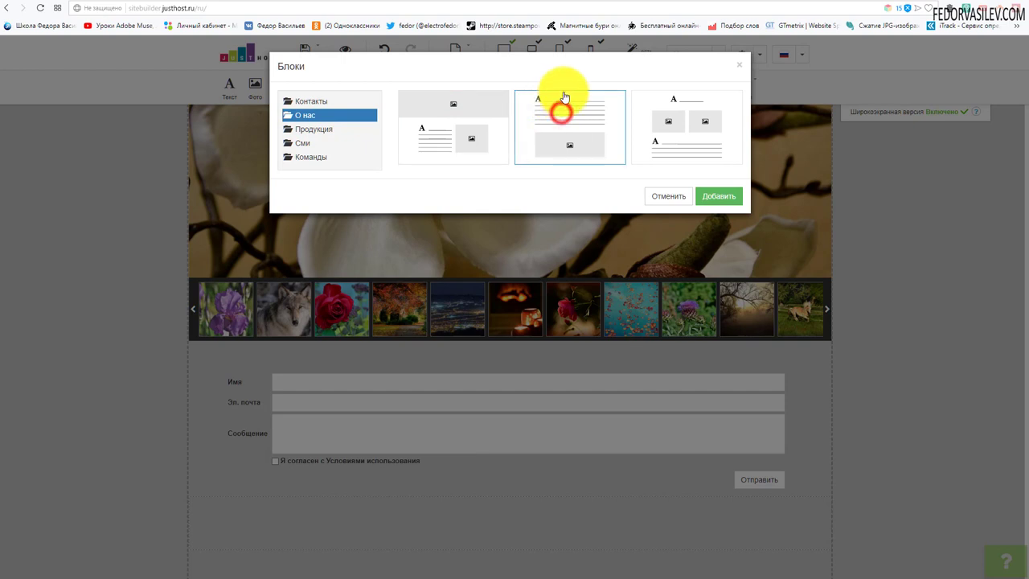
left_click(673, 117)
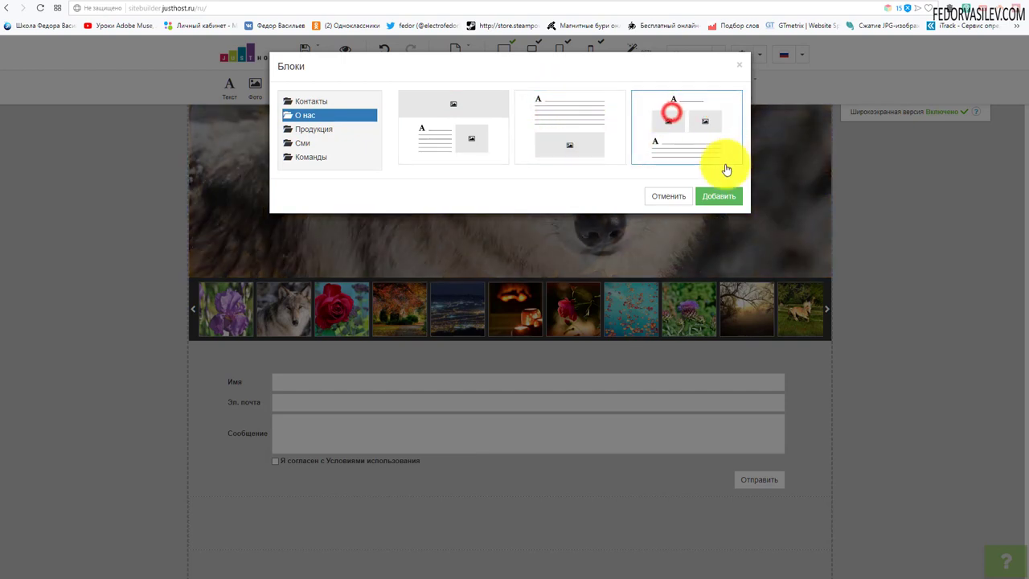
left_click(330, 131)
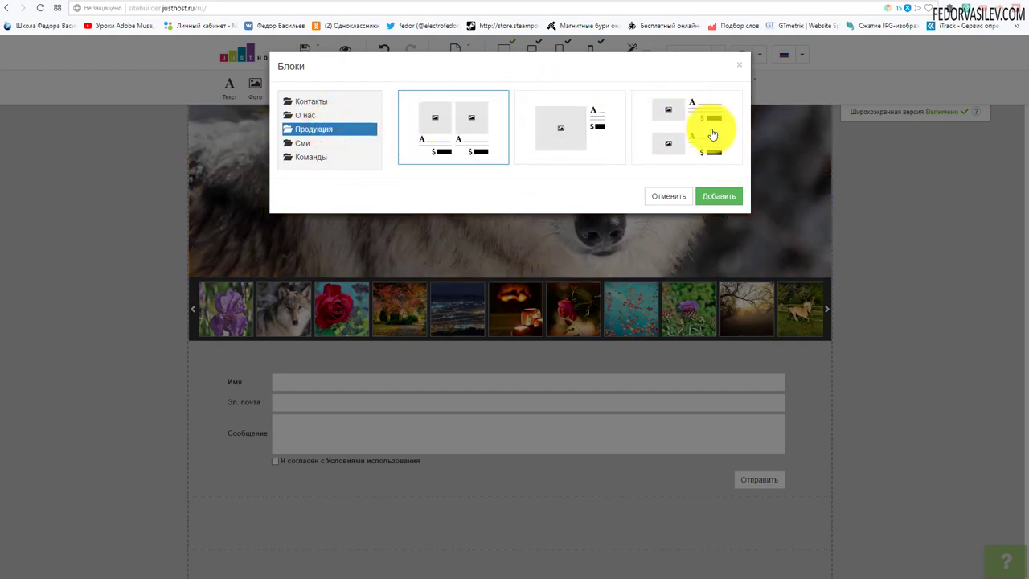
left_click(317, 145)
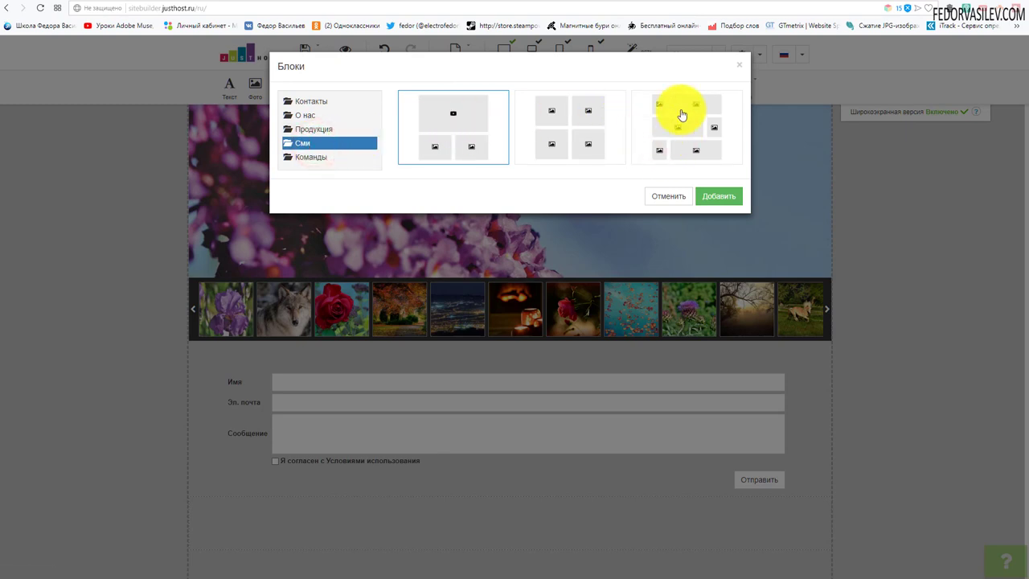
left_click(301, 156)
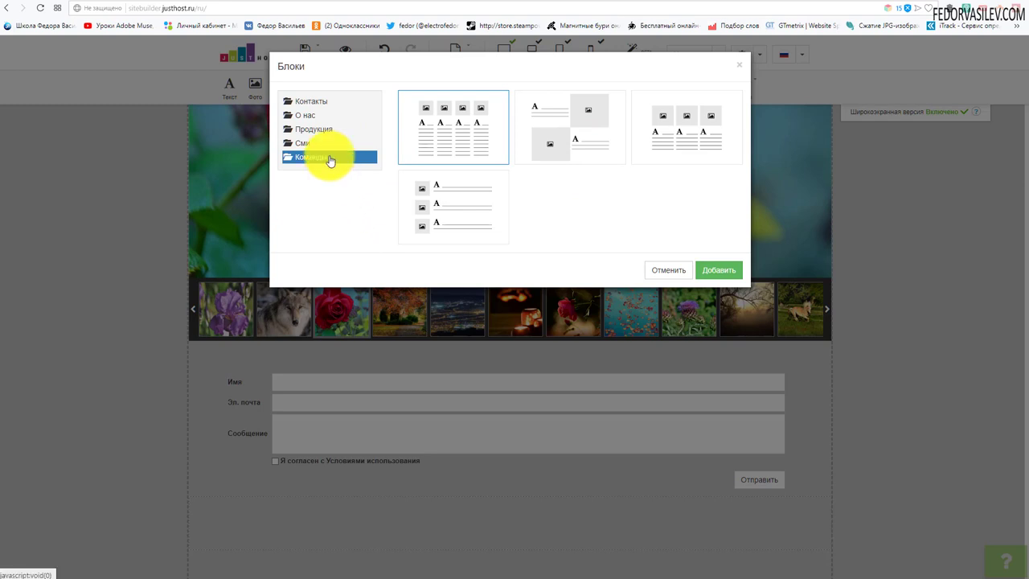
Step: Add the first Контакты layout, with two text columns, a form and a map, below the existing contact form
left_click(307, 101)
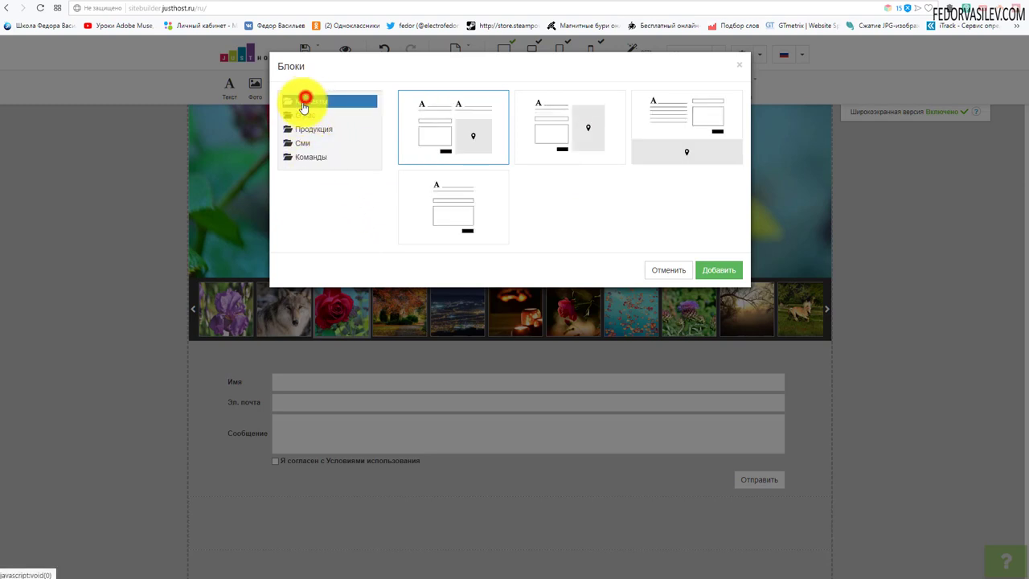
left_click(442, 121)
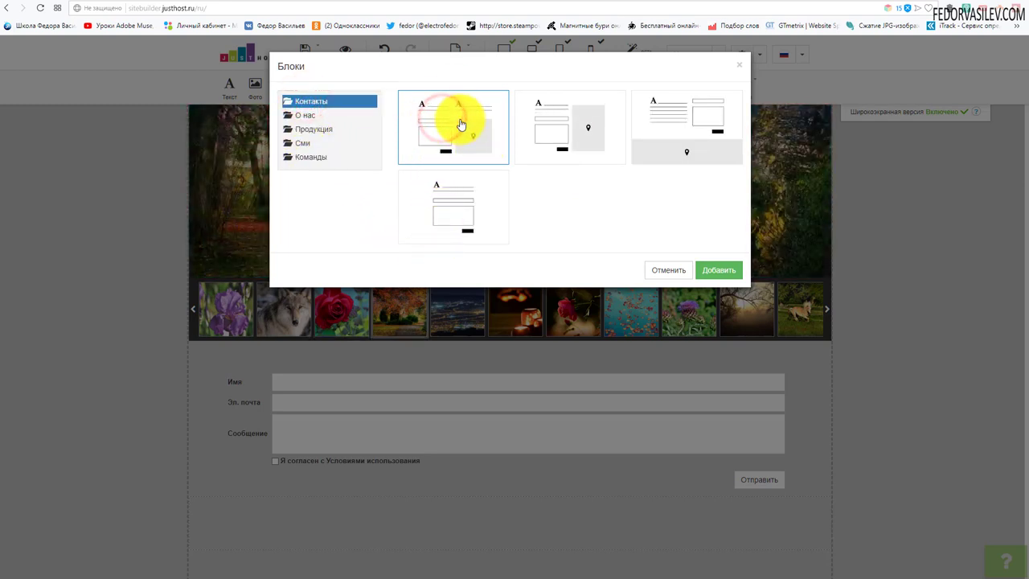
left_click(721, 274)
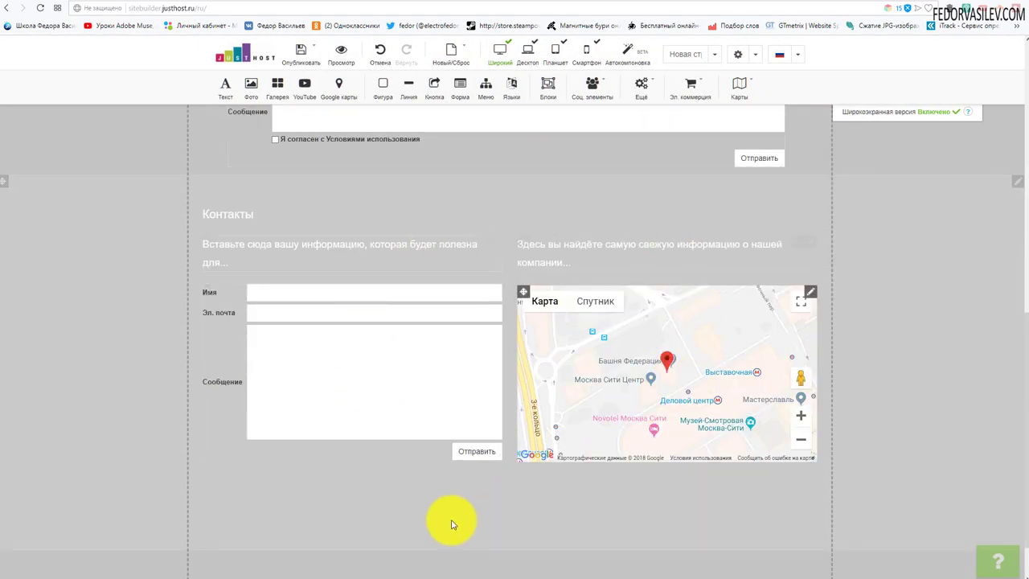
Step: Examine the heading, texts, form and map of the added Контакты block and compare it with the contact form above
left_click_drag(268, 294, 270, 256)
left_click(269, 256)
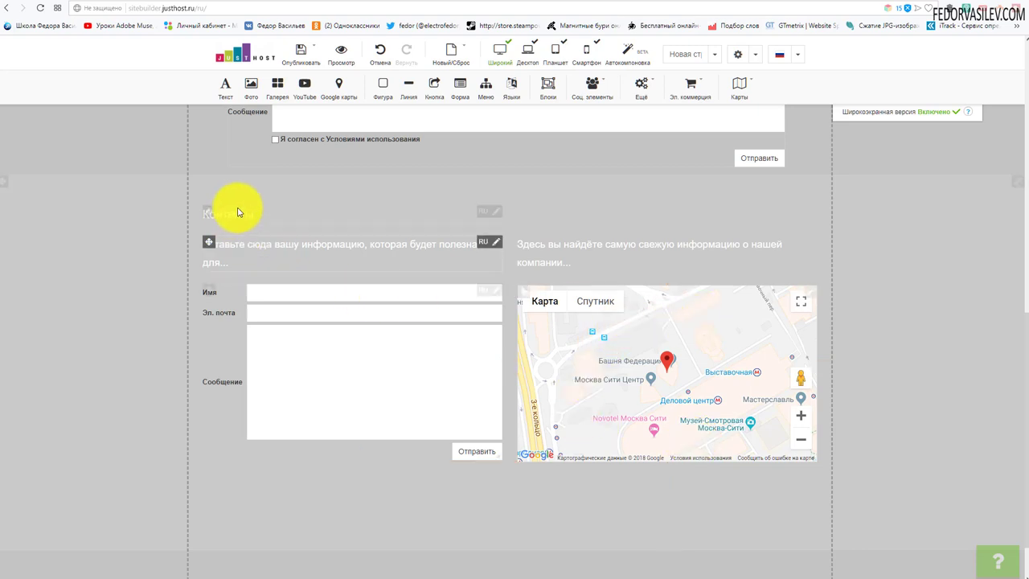
mouse_move(238, 212)
left_mouse_down()
mouse_move(464, 218)
mouse_move(487, 243)
left_mouse_up()
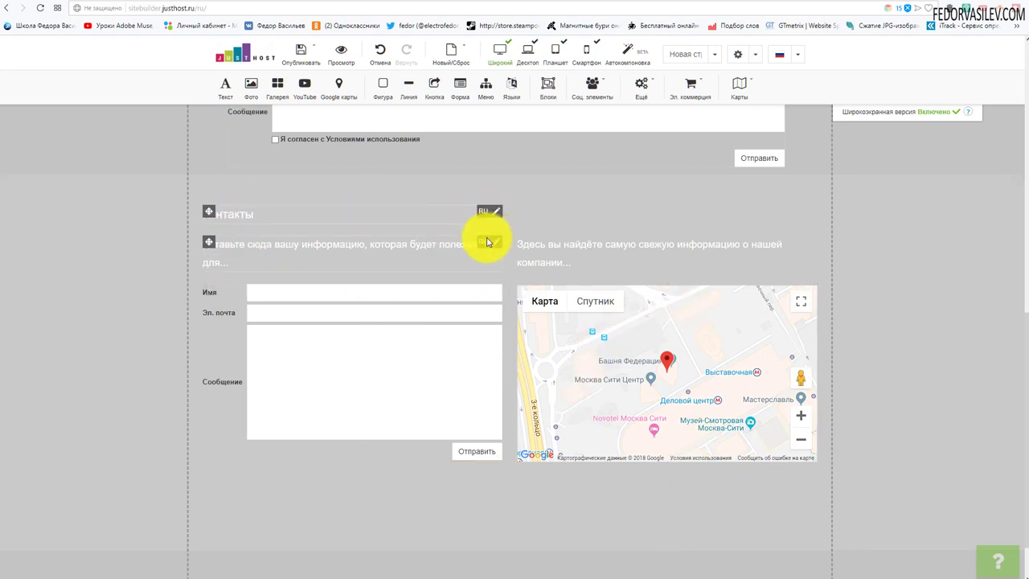
left_click(553, 254)
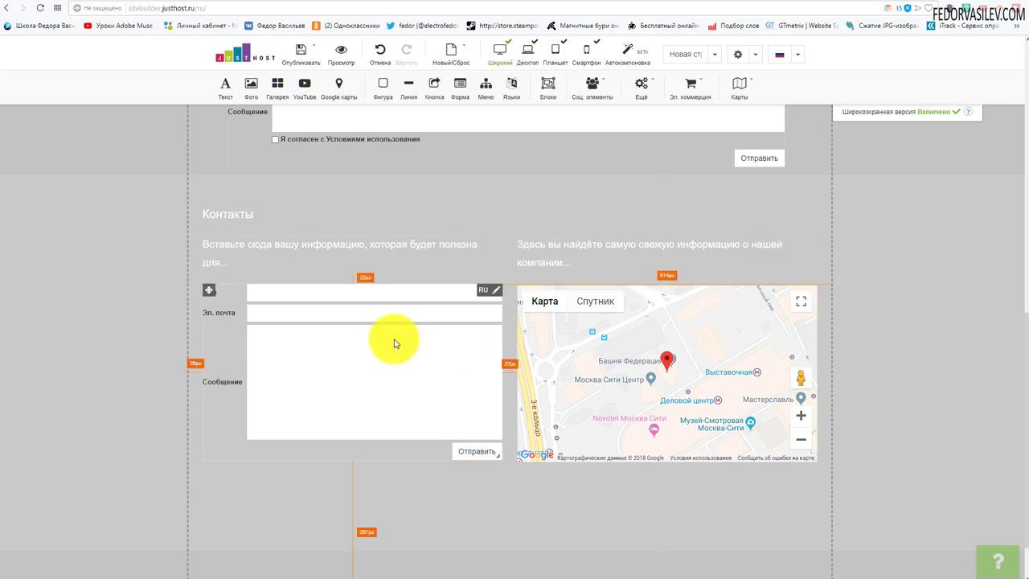
scroll(378, 350, "up", 2)
left_click(265, 325)
scroll(274, 330, "down", 3)
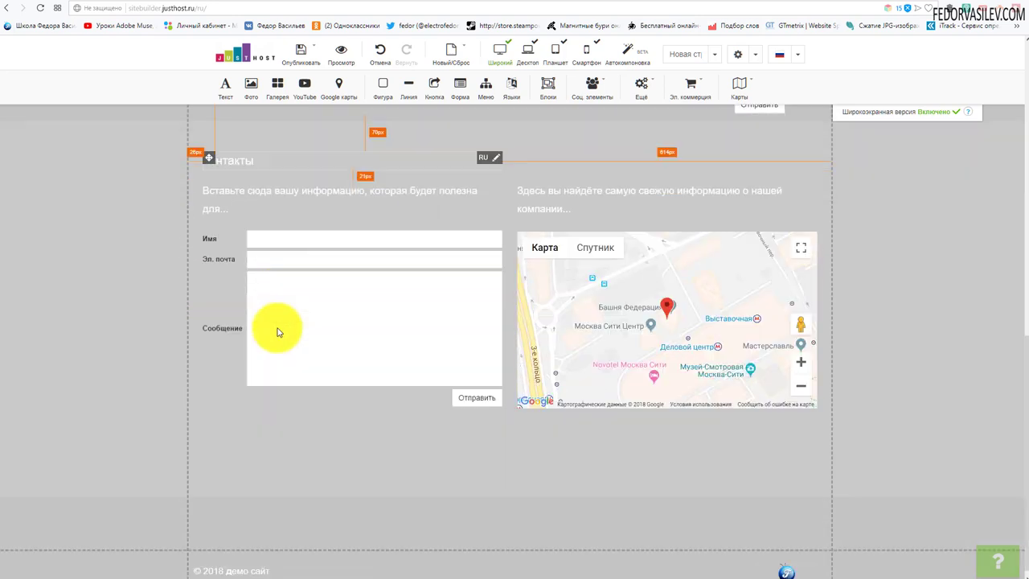
left_click(402, 344)
scroll(410, 321, "up", 2)
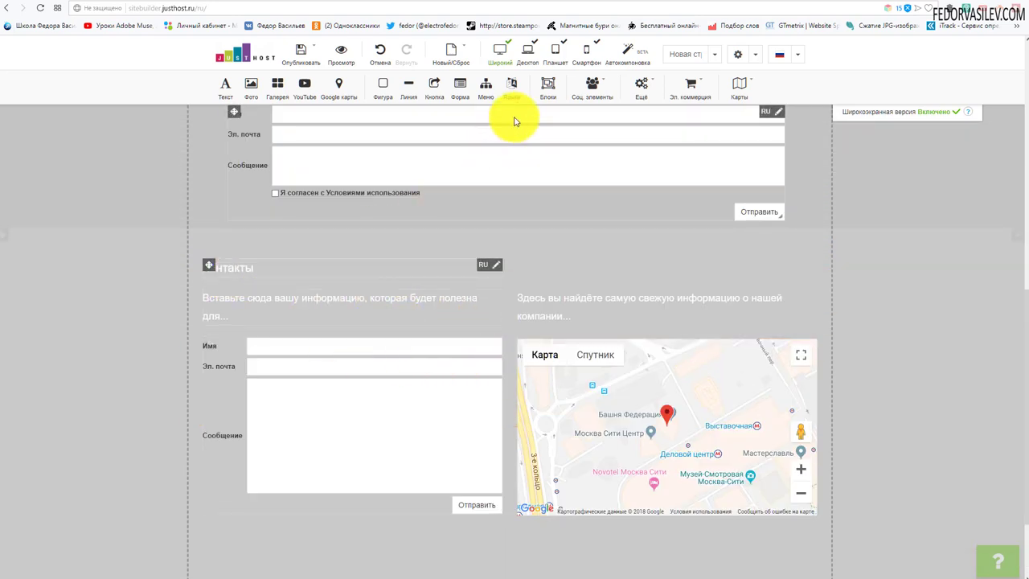
Step: Reopen the block library and view the О нас and Продукция layouts
left_click(547, 86)
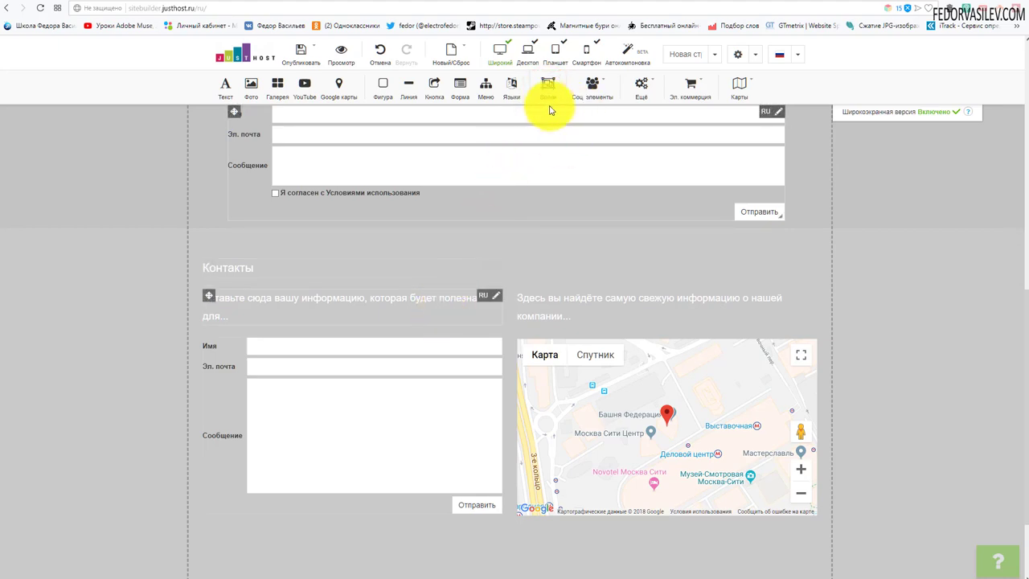
left_click(548, 86)
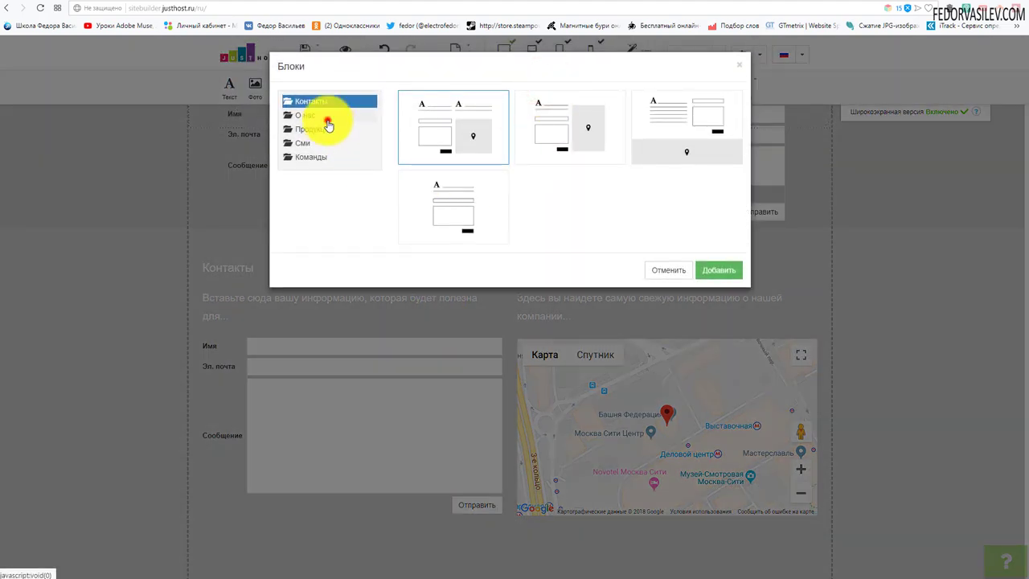
left_click(328, 121)
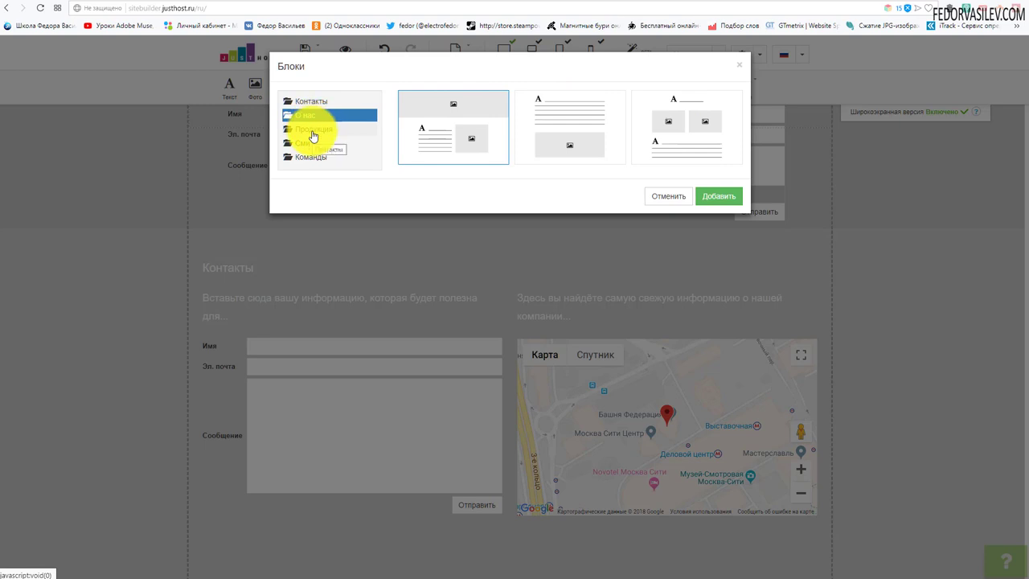
left_click(313, 130)
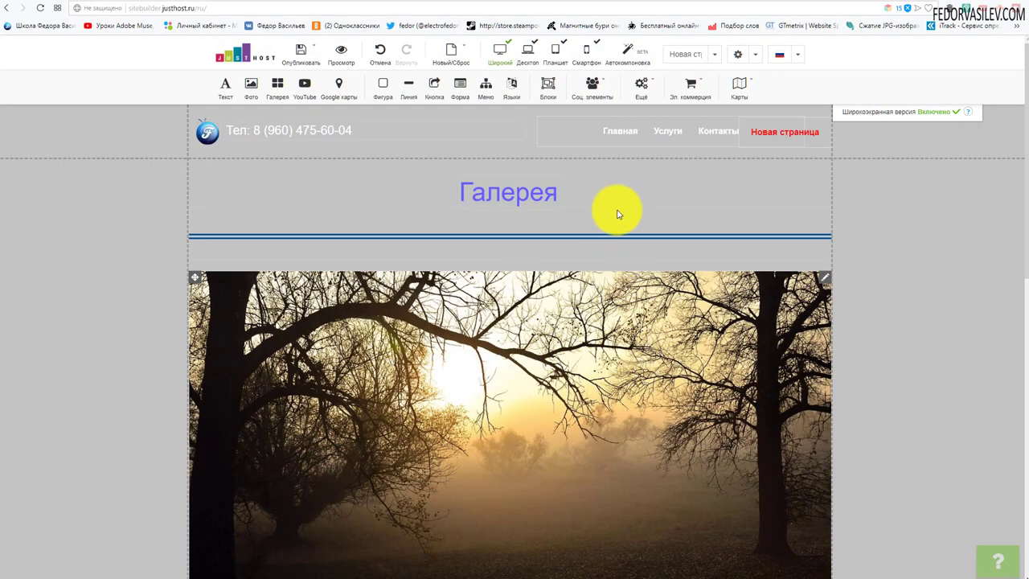
Step: Try placing the VK social element over the gallery and the share element at the header's lower edge
left_click(593, 86)
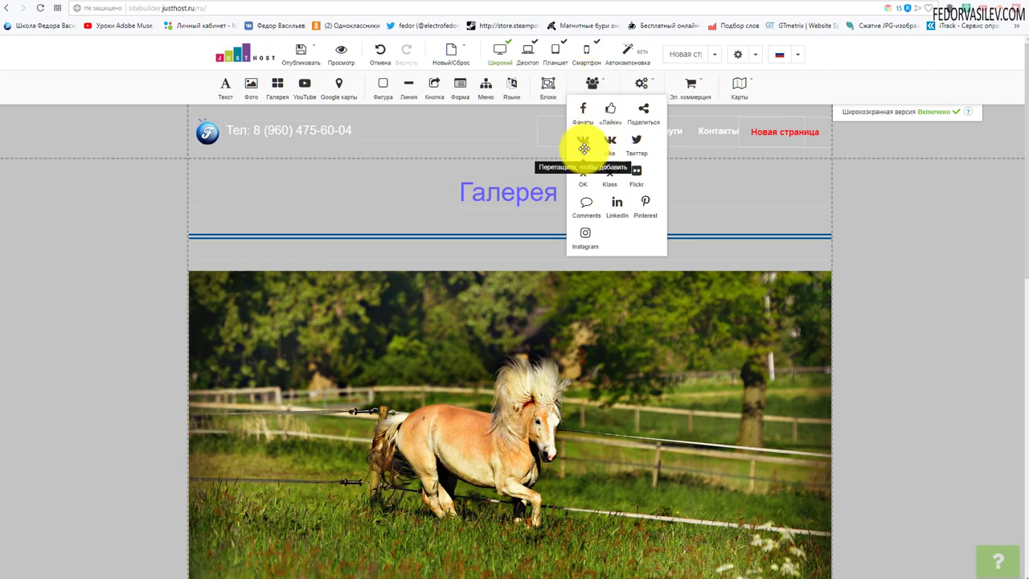
left_click_drag(585, 147, 340, 326)
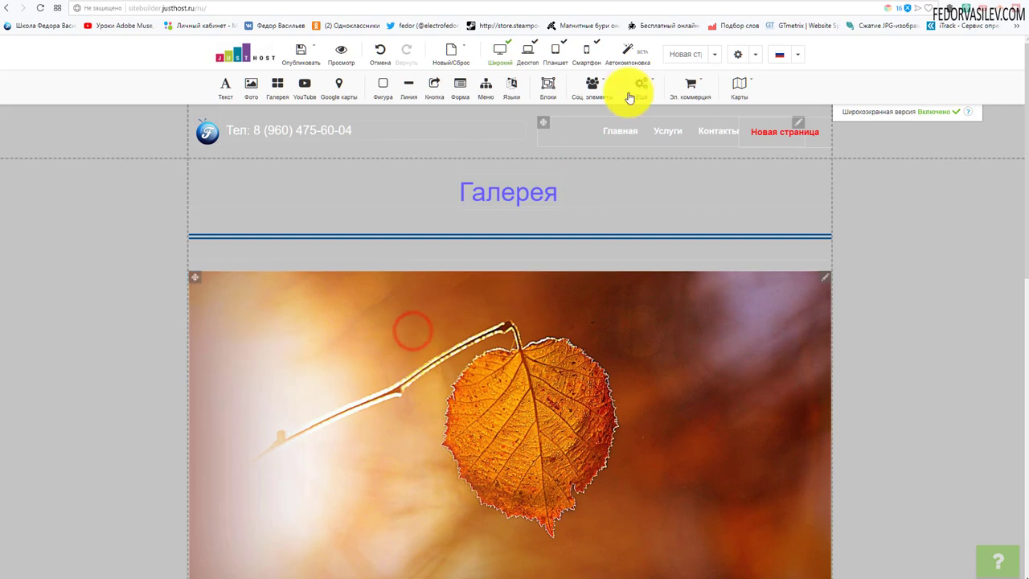
left_click(643, 86)
left_click(612, 87)
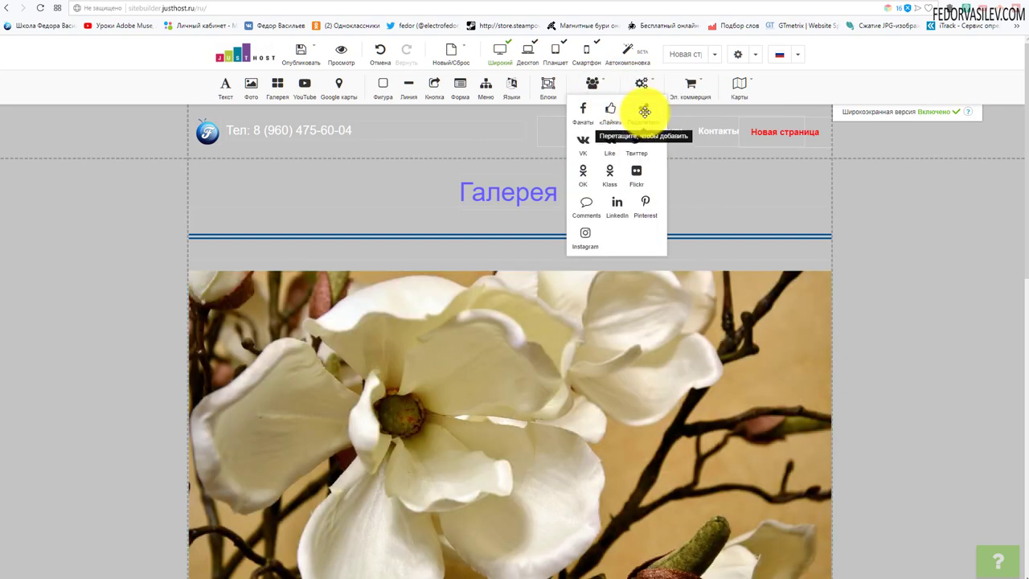
left_click_drag(645, 111, 425, 156)
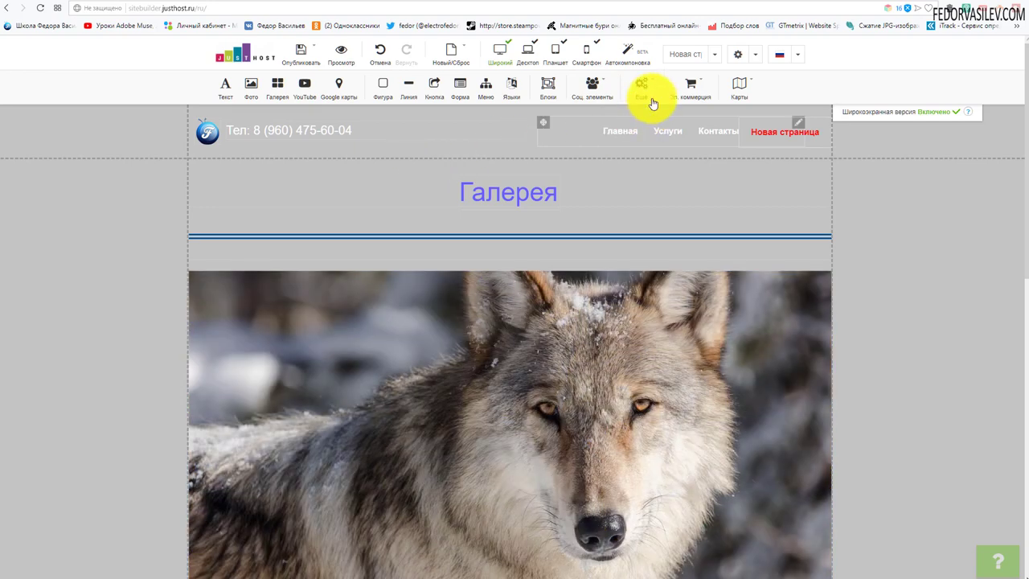
Step: Add the Поделиться social element to the page header and move it between the phone number and the menu
left_click(652, 103)
left_click(611, 88)
mouse_move(640, 114)
left_mouse_down()
mouse_move(366, 173)
mouse_move(329, 207)
mouse_move(340, 127)
left_mouse_up()
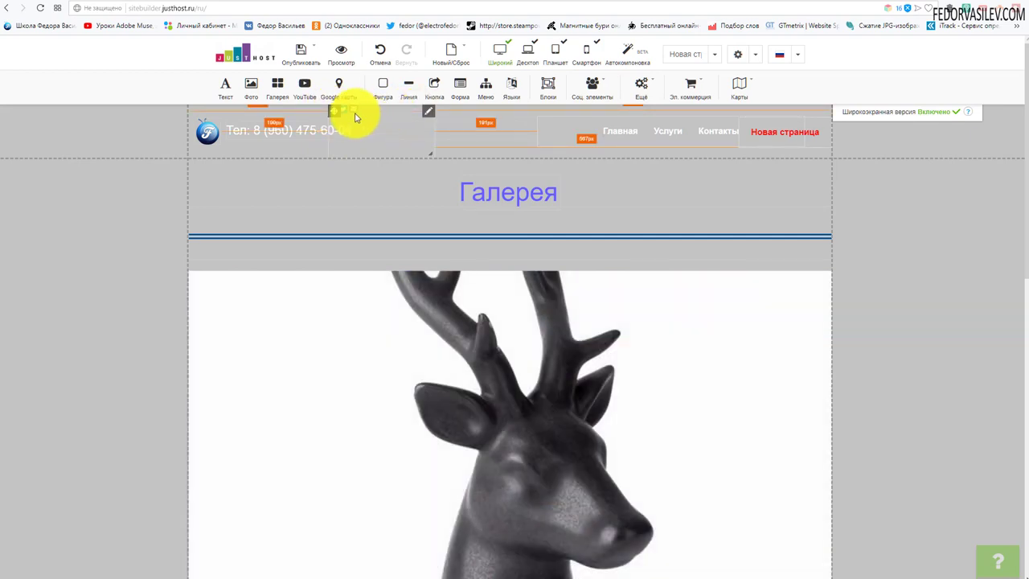
left_click_drag(332, 111, 422, 114)
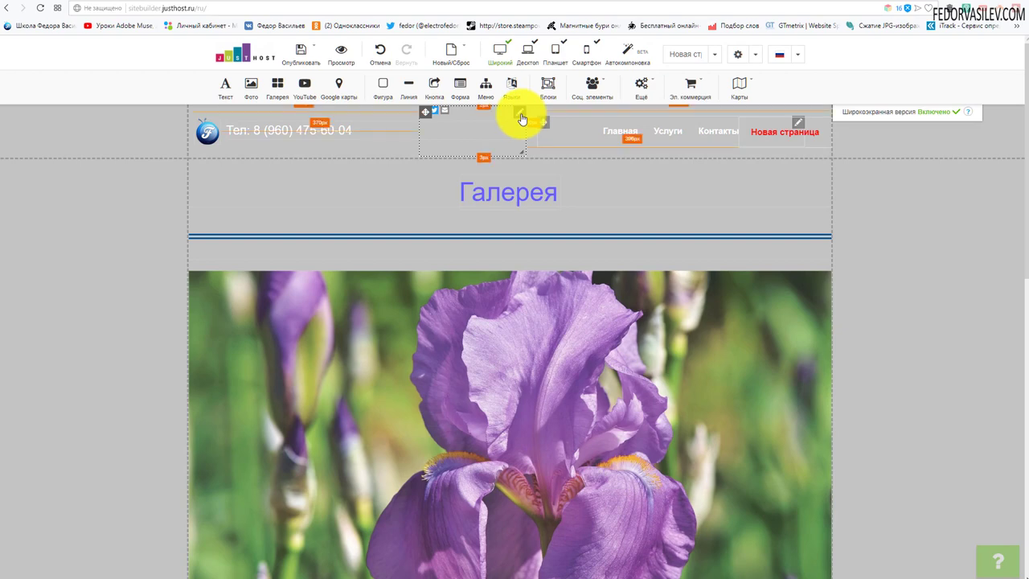
Step: Open the share element's properties and set its button size to 32x32
left_click(521, 119)
left_click(552, 222)
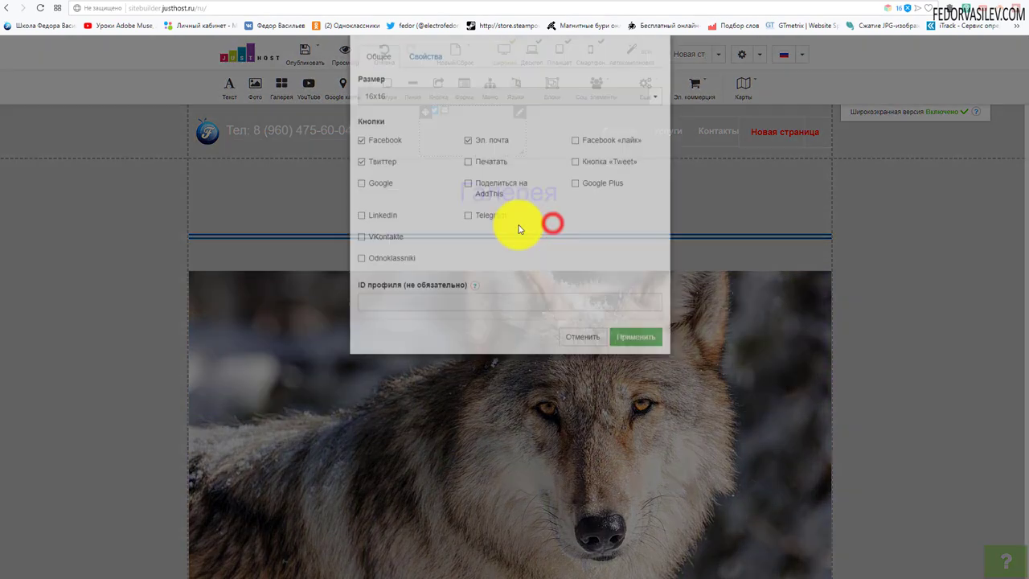
left_click(536, 139)
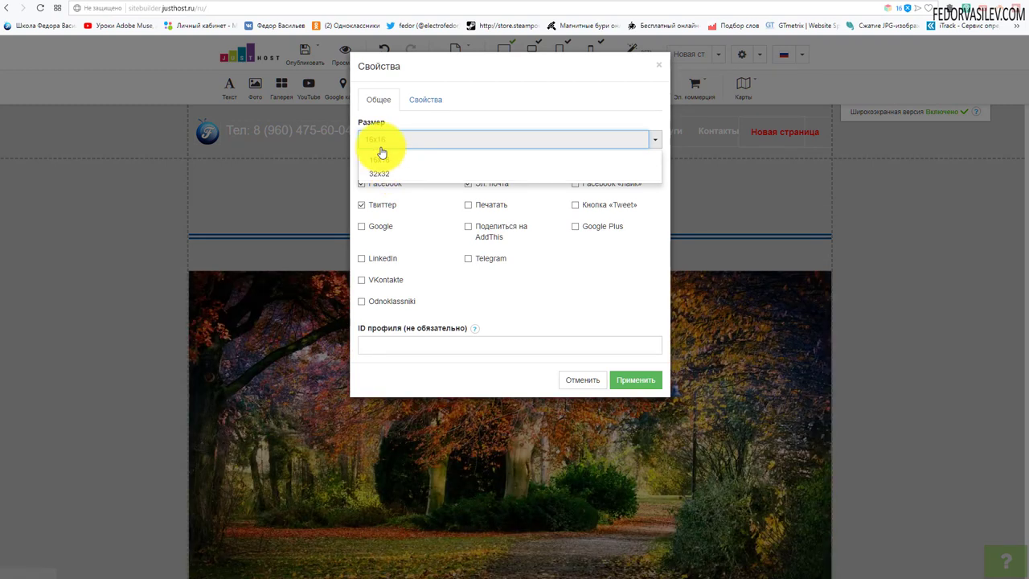
left_click(380, 173)
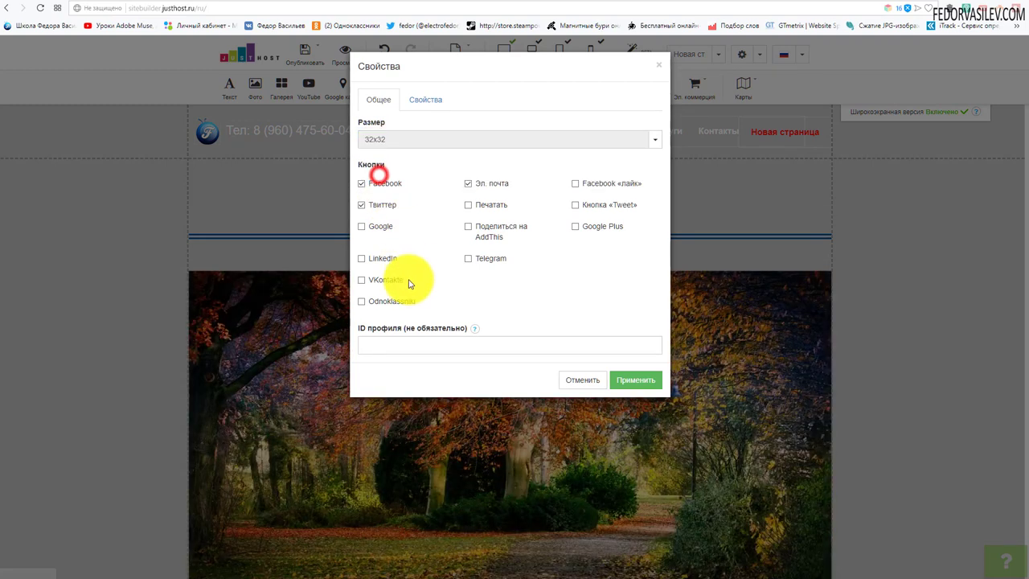
Step: Disable the Facebook, Твиттер and Эл. почта share buttons and enable Facebook «лайк», Кнопка «Tweet», Google Plus, VKontakte and Odnoklassniki
left_click(362, 184)
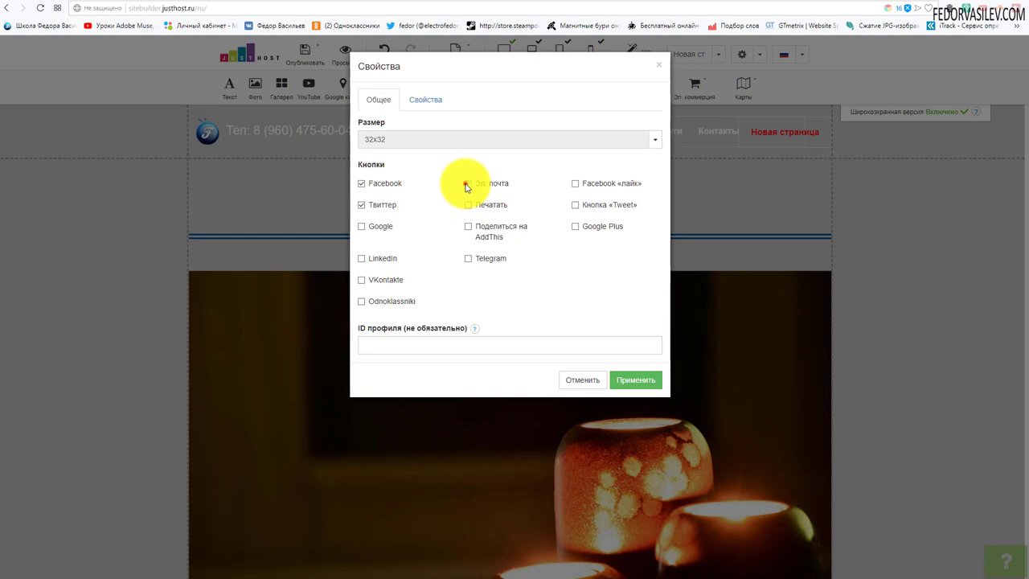
left_click(467, 184)
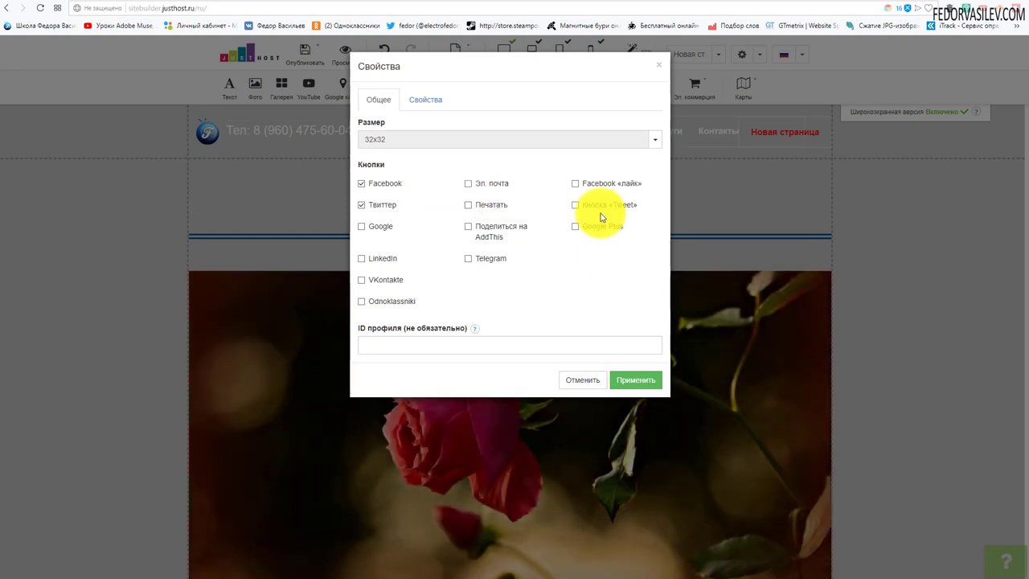
left_click(575, 184)
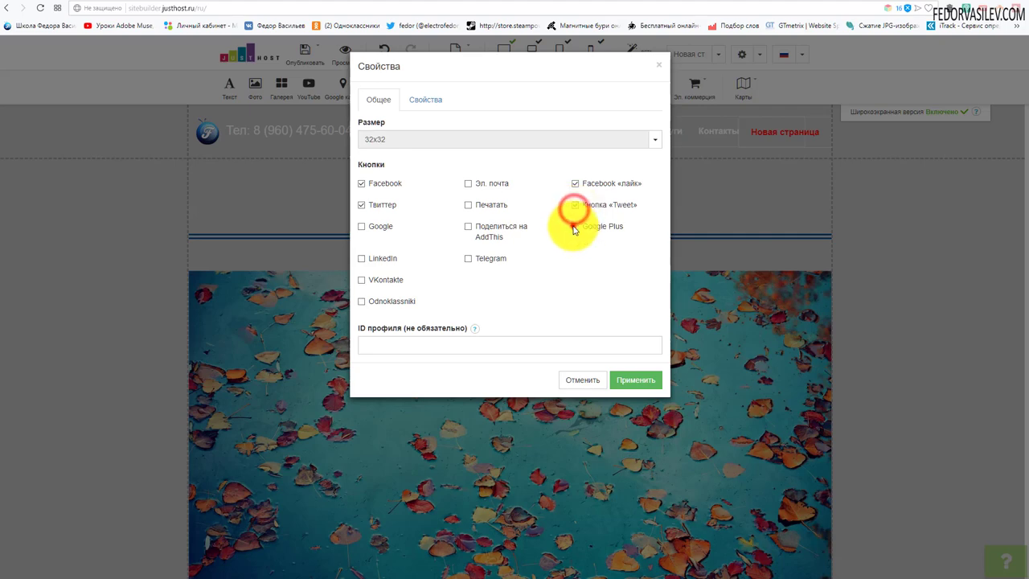
left_click(575, 227)
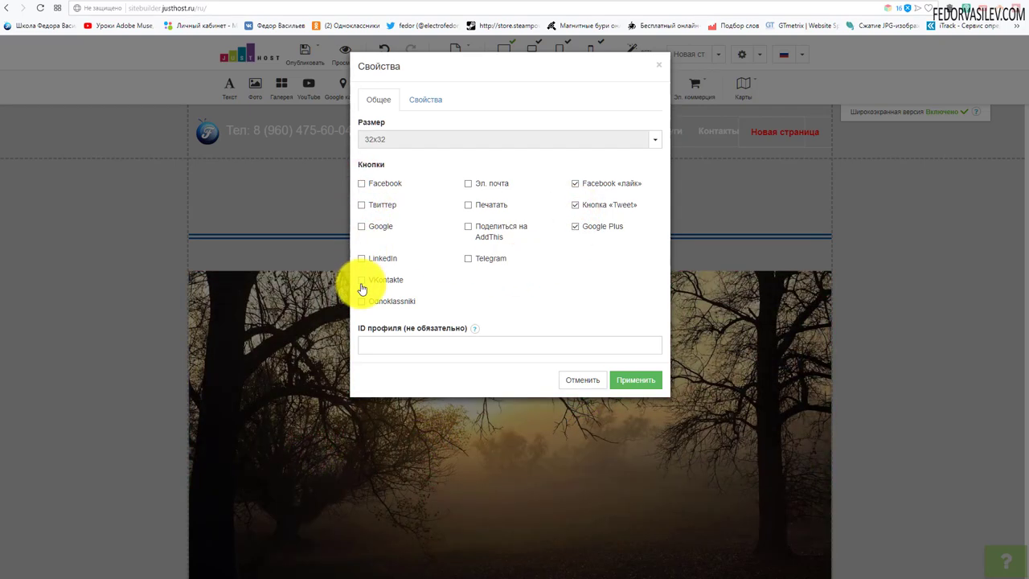
left_click(362, 302)
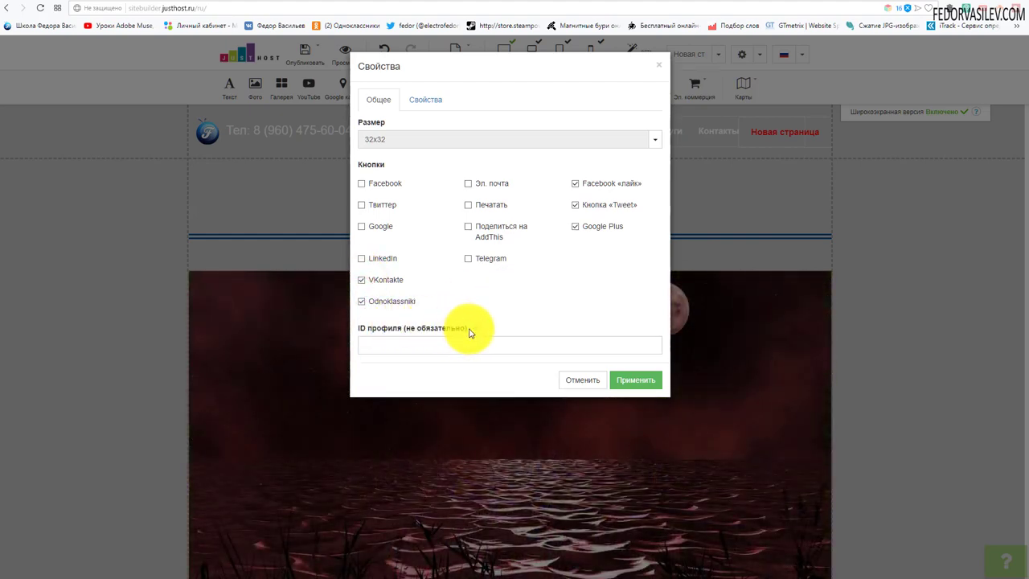
Step: Apply the share element's settings, widen it so all its buttons fit in one row, and shift it slightly right
left_click(409, 109)
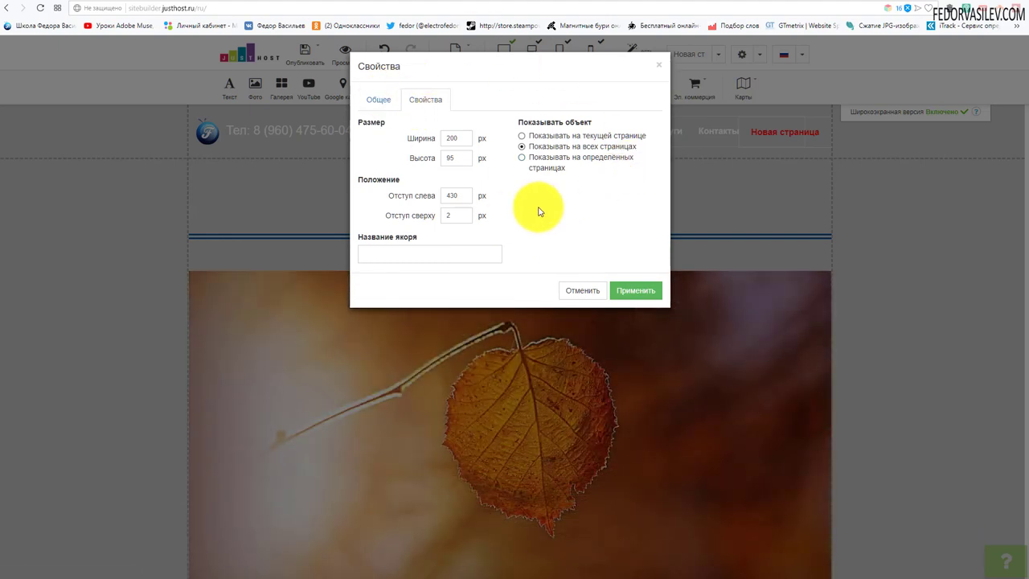
left_click(635, 291)
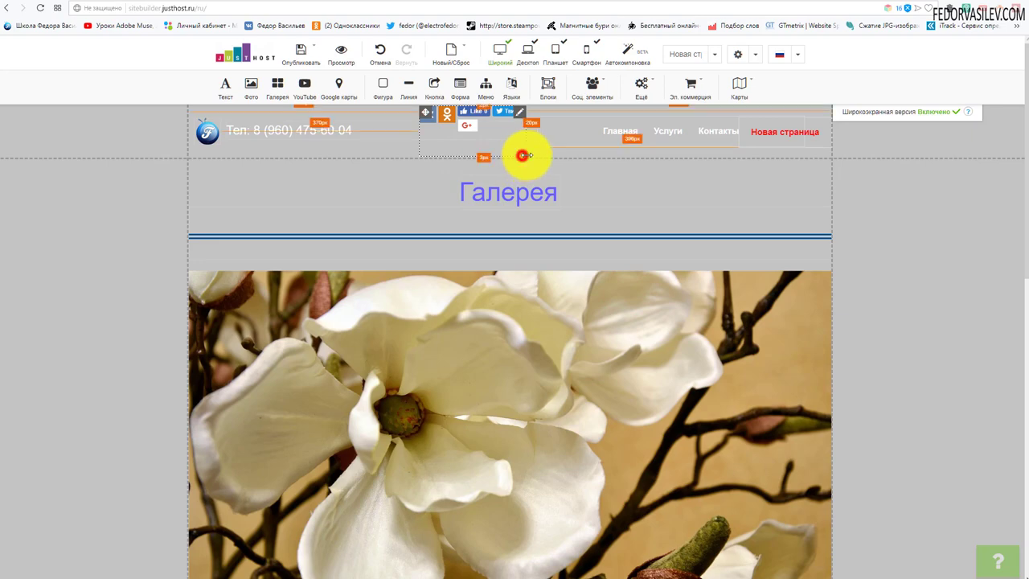
left_click_drag(522, 155, 624, 156)
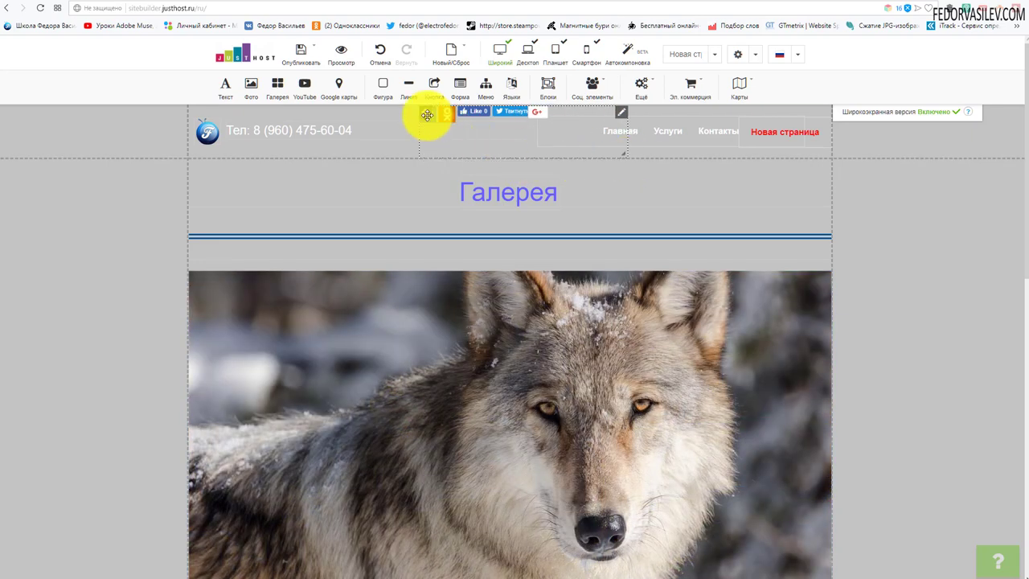
mouse_move(412, 115)
left_mouse_down()
mouse_move(386, 115)
mouse_move(432, 114)
left_mouse_up()
Step: Publish the site and reload the published demo page to check the share buttons in its header
mouse_move(301, 50)
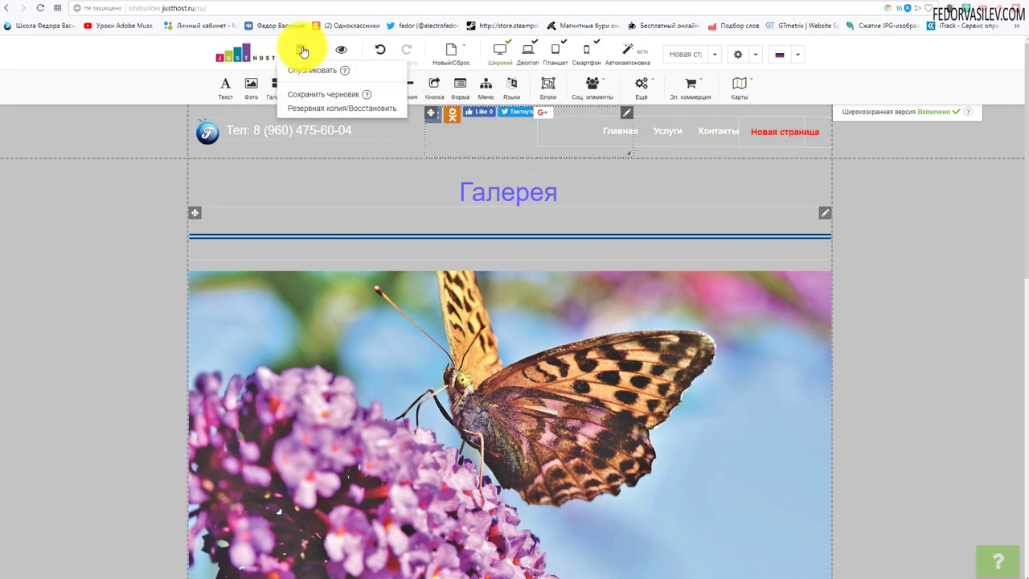
left_click(305, 71)
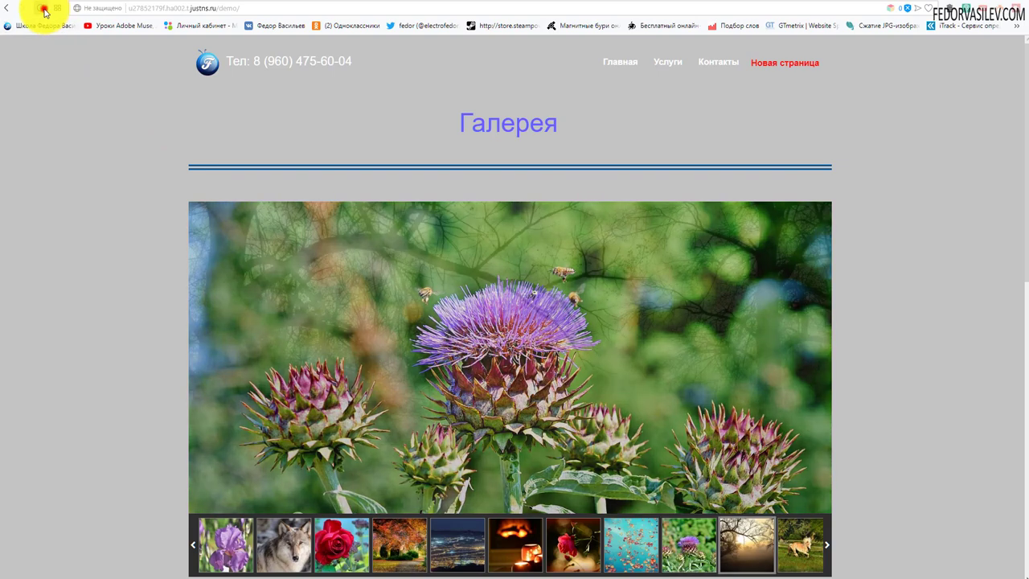
left_click(41, 8)
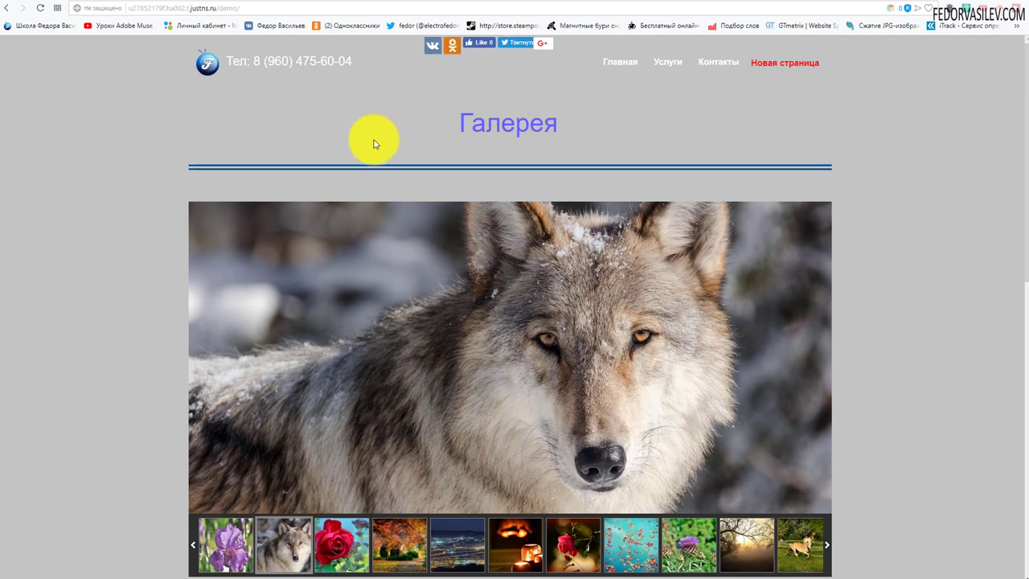
scroll(777, 230, "down", 4)
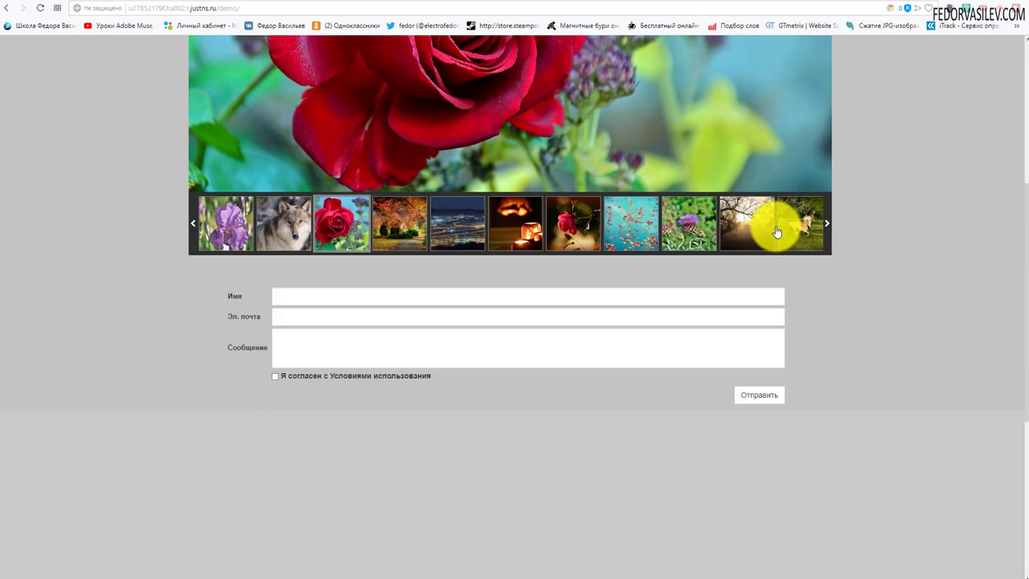
scroll(784, 239, "up", 4)
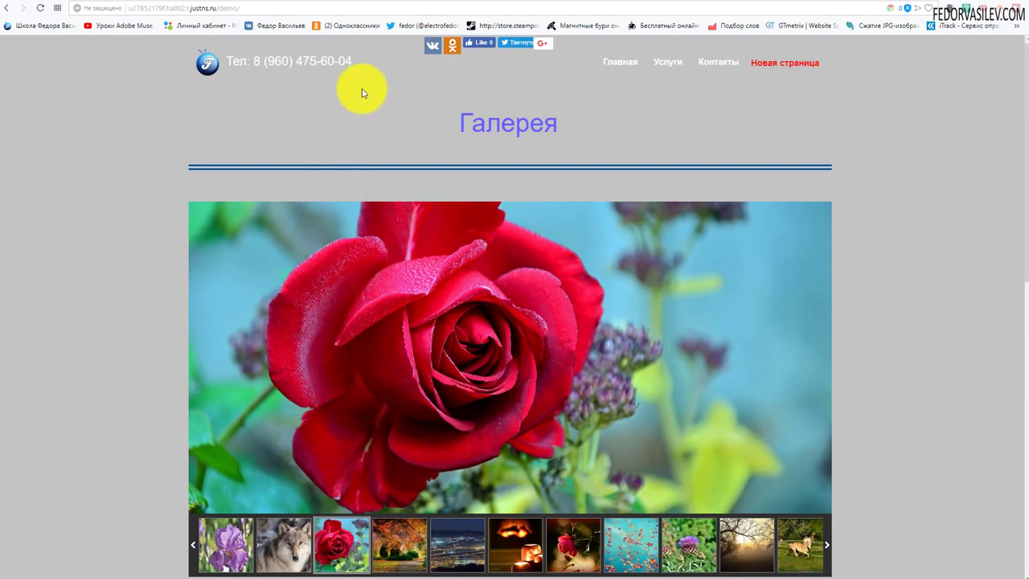
Step: Test the Odnoklassniki and VKontakte share buttons on the published page, then return to the site editor without sharing anything
left_click(455, 48)
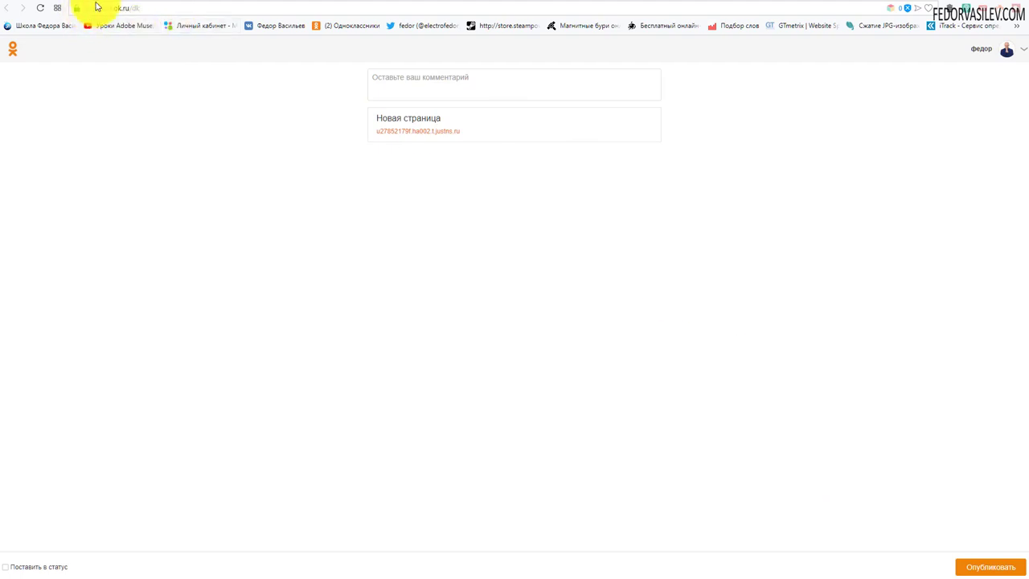
key("alt+Left")
left_click(432, 45)
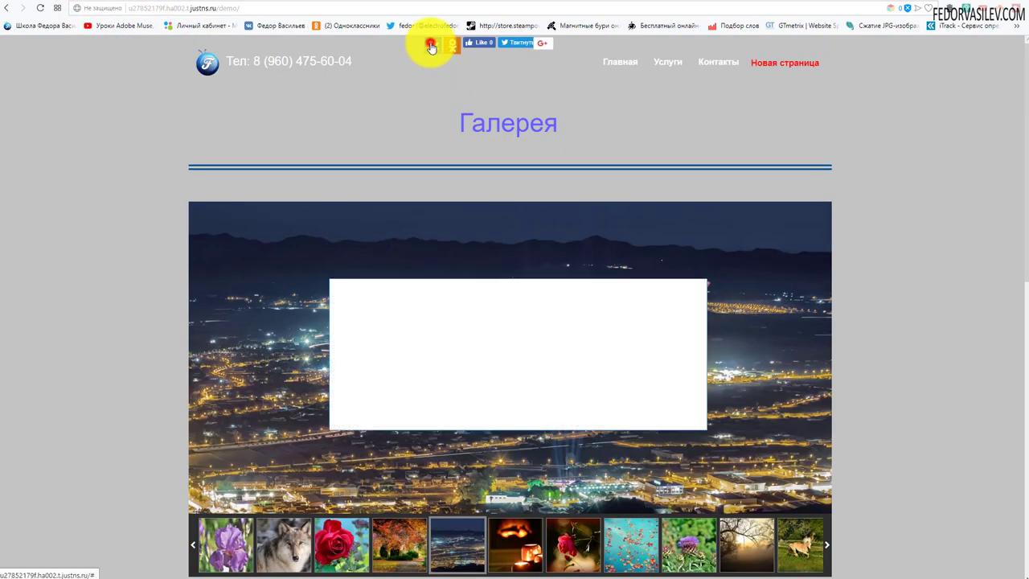
left_click_drag(367, 224, 370, 149)
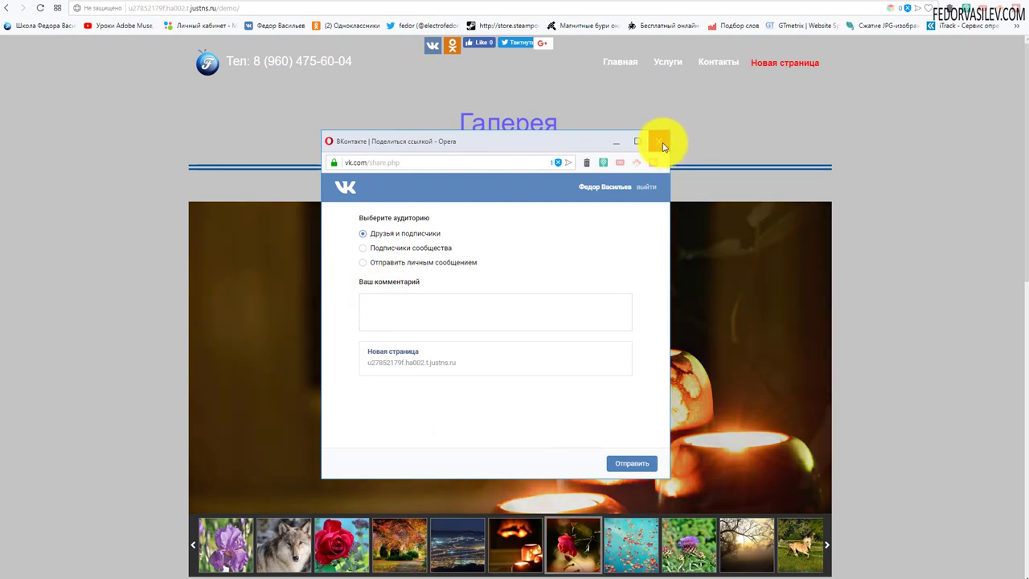
left_click(385, 306)
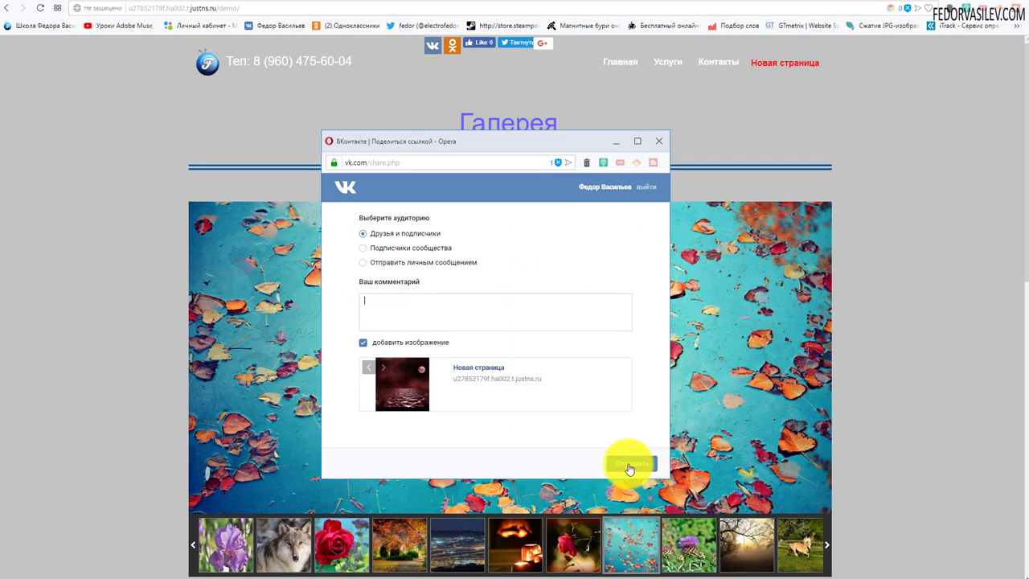
left_click(658, 142)
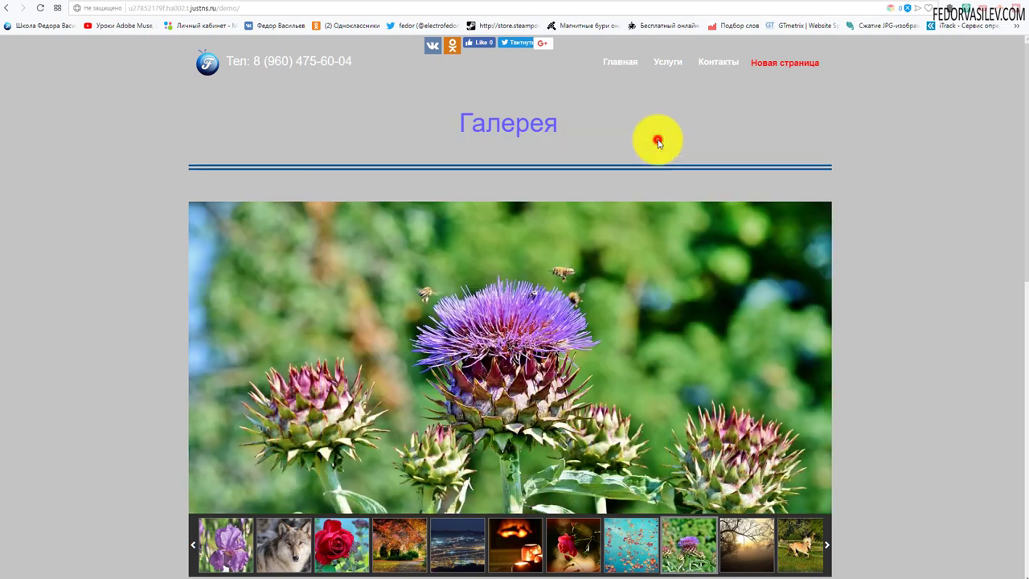
key("ctrl+w")
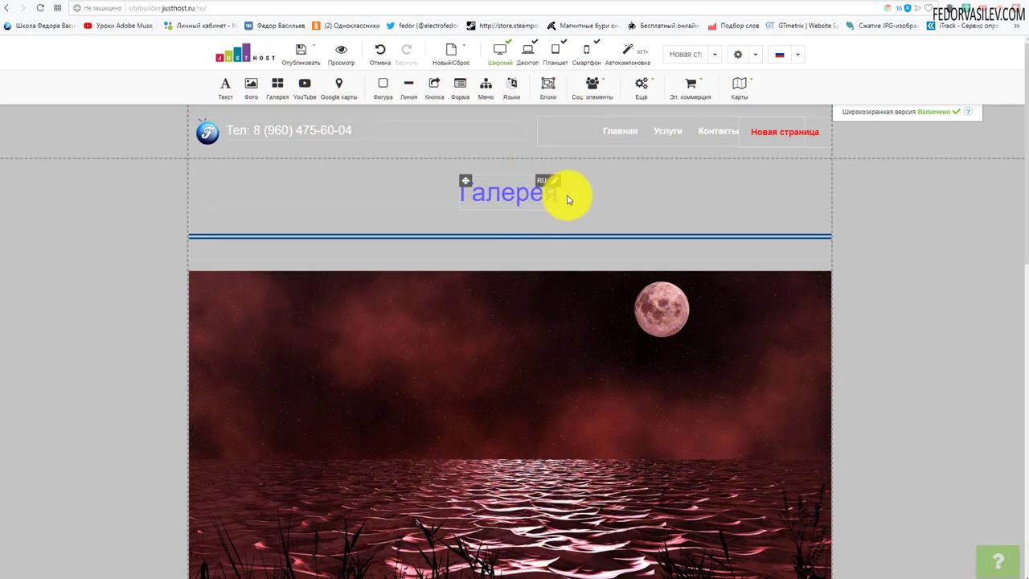
Step: Place a Skype element in the empty area below the contact form and open its properties
scroll(568, 200, "down", 6)
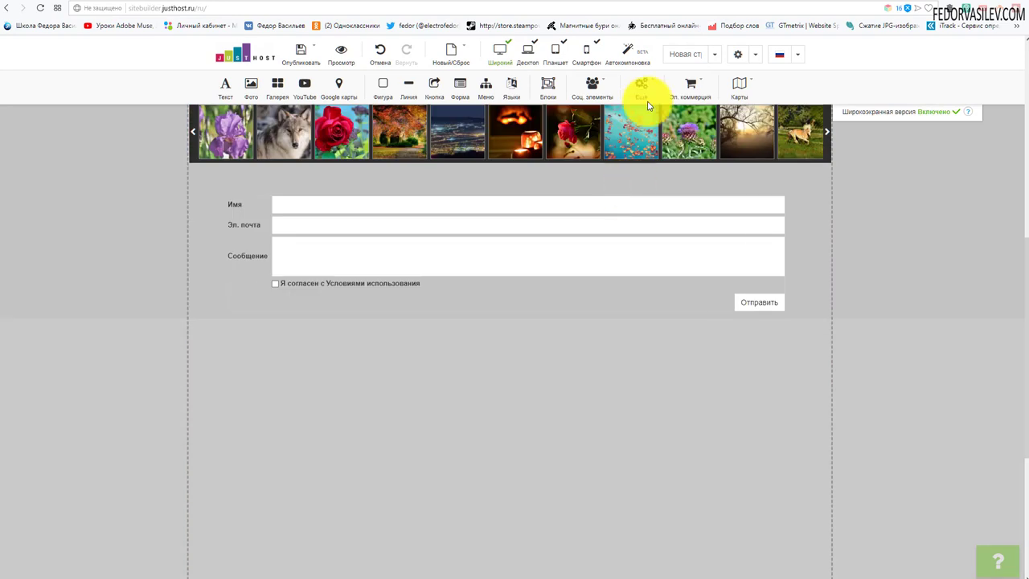
left_click(647, 89)
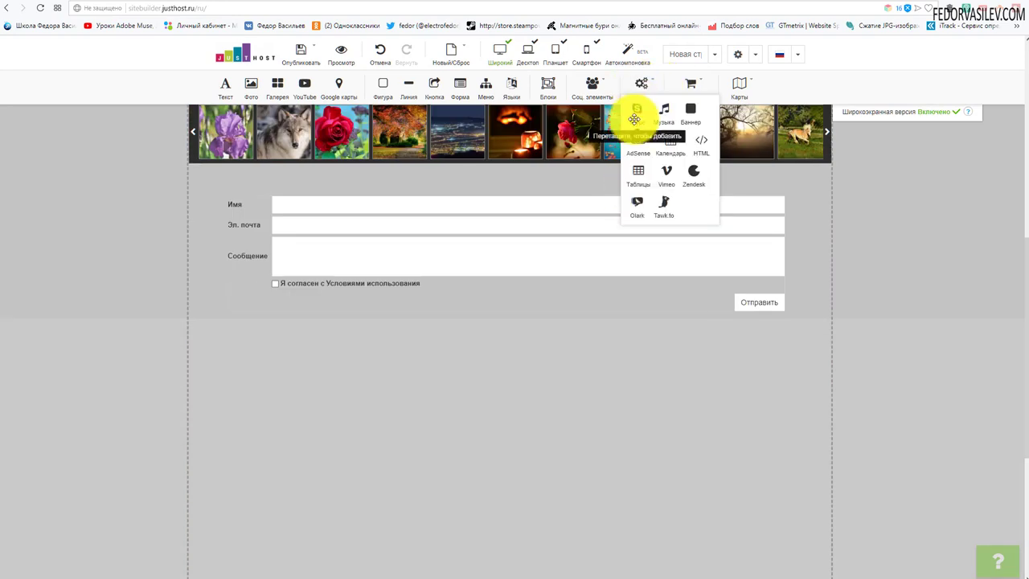
left_click_drag(637, 113, 349, 361)
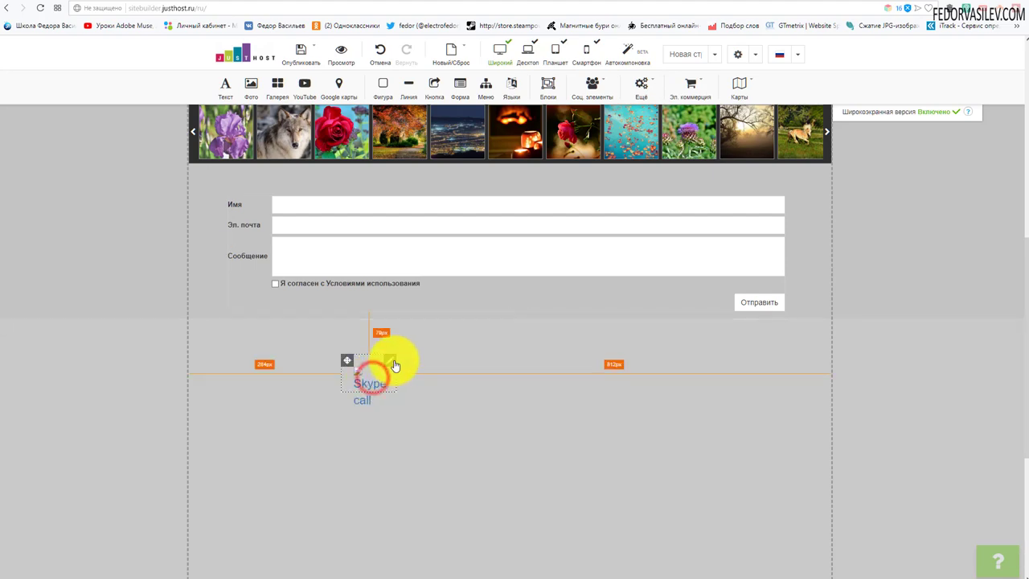
right_click(392, 360)
left_click(428, 346)
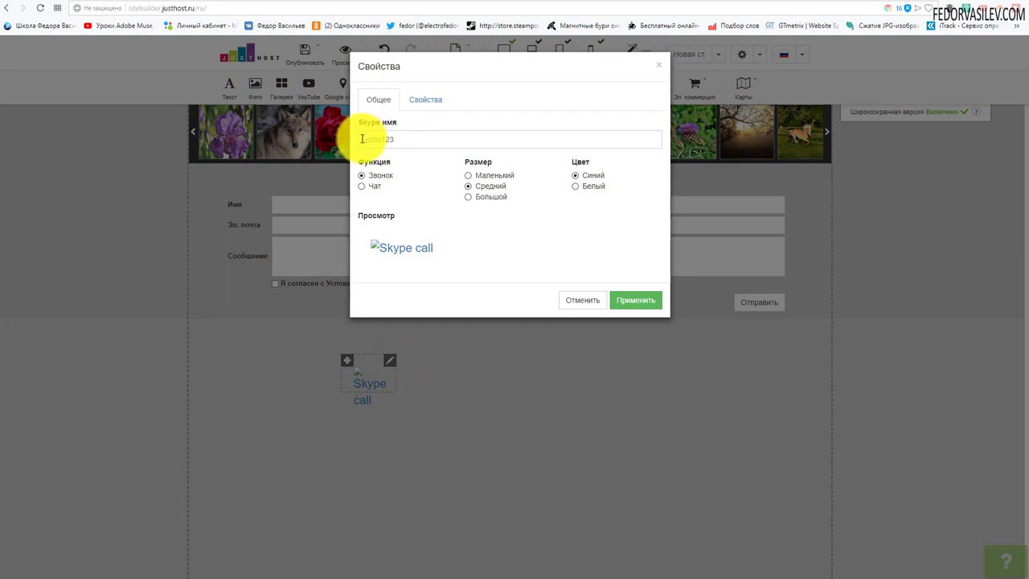
Step: Preview the Чат function for the Skype element, switch it back to Звонок, review its size and position settings, and apply
left_click_drag(398, 141, 356, 148)
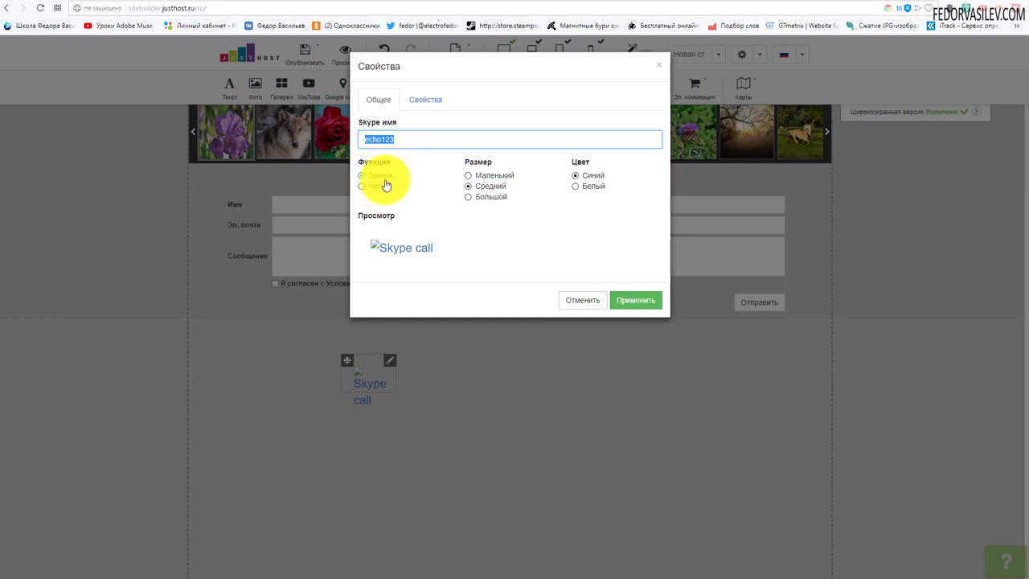
left_click(361, 186)
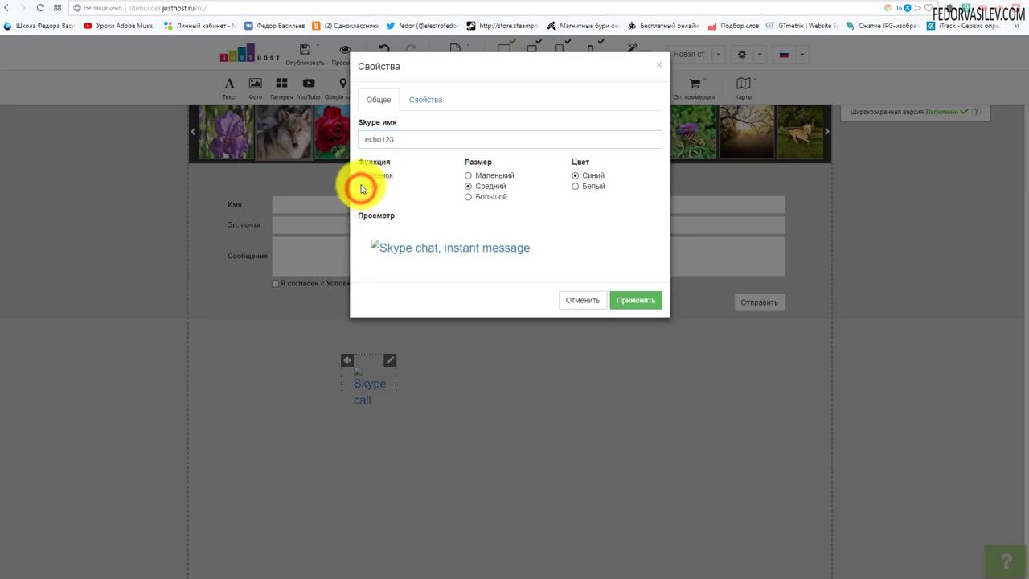
left_click(362, 175)
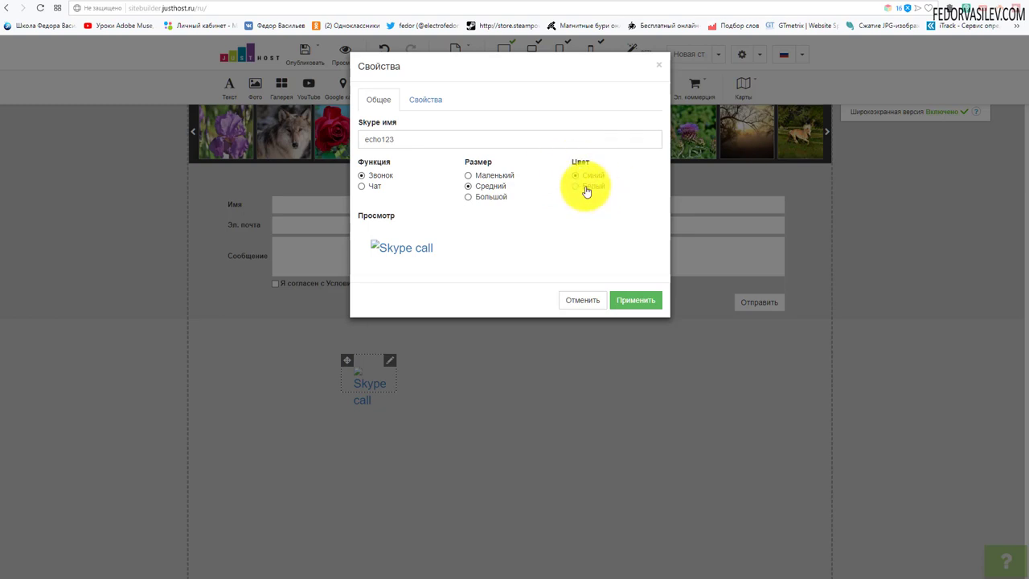
left_click(425, 99)
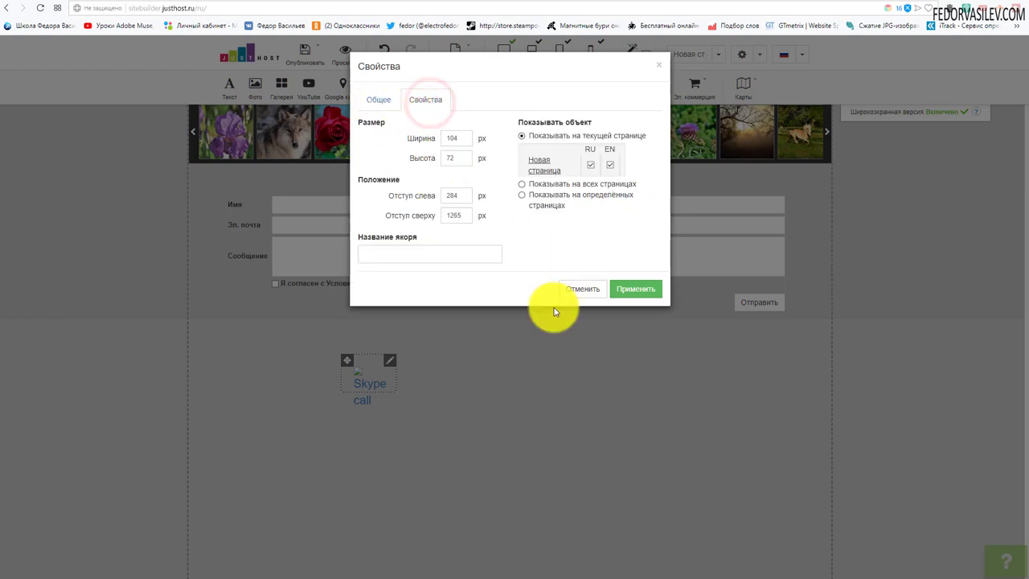
left_click(625, 291)
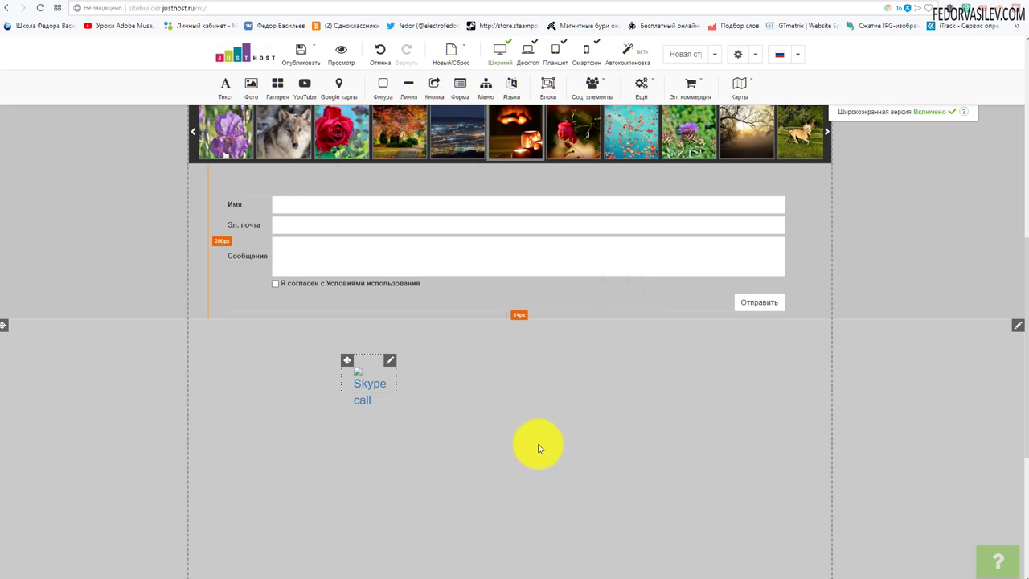
left_click_drag(370, 386, 363, 386)
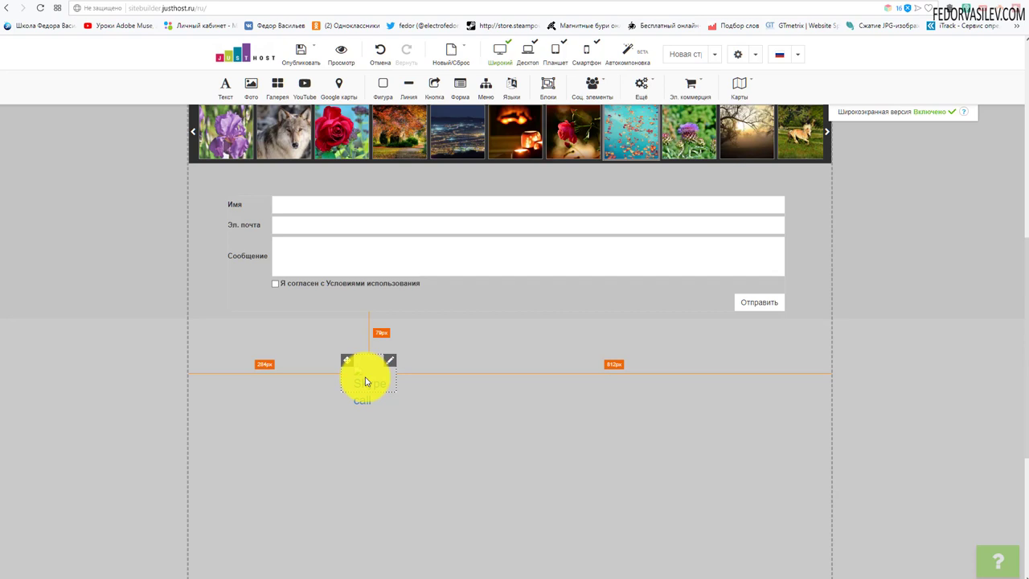
left_click_drag(366, 382, 366, 381)
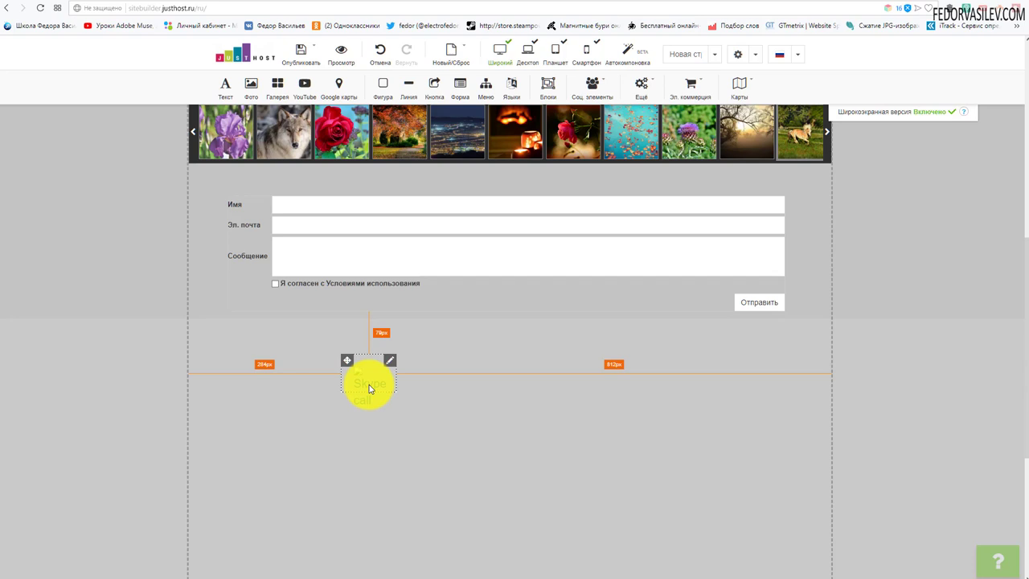
left_click_drag(377, 389, 377, 388)
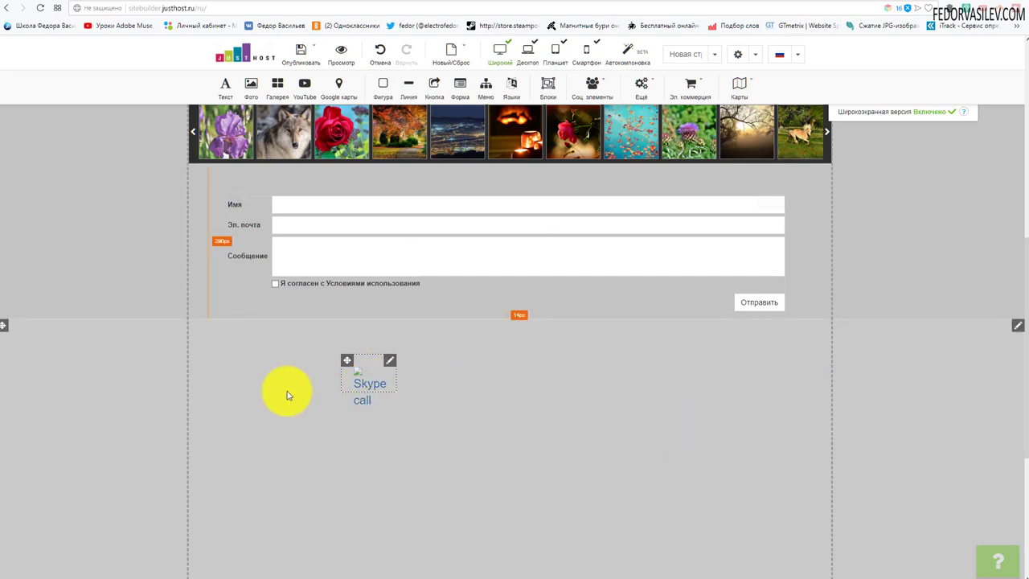
Step: Reopen the Skype element's general properties and select its Skype name
right_click(391, 361)
mouse_move(401, 330)
left_click(422, 344)
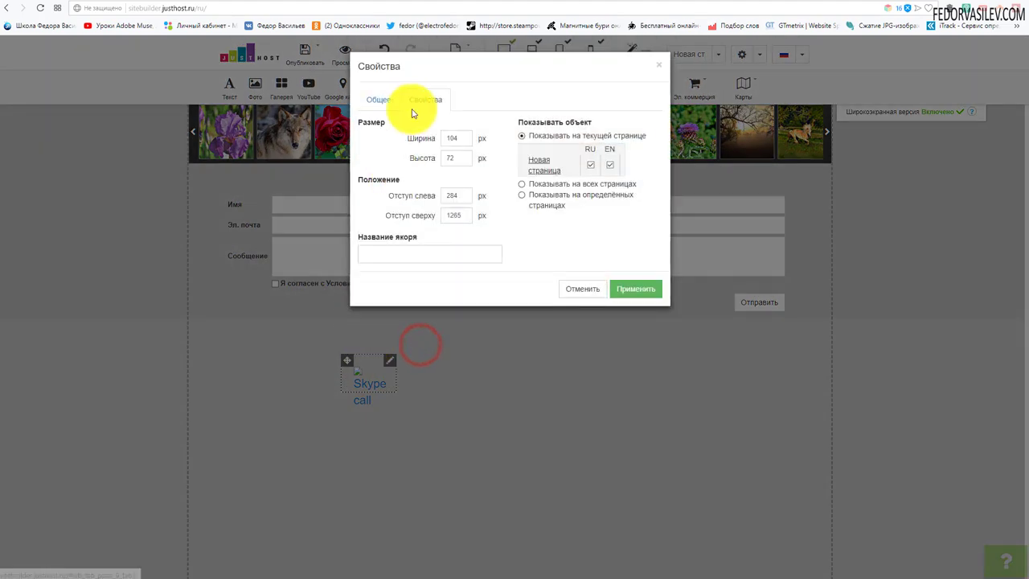
left_click(378, 99)
left_click(404, 141)
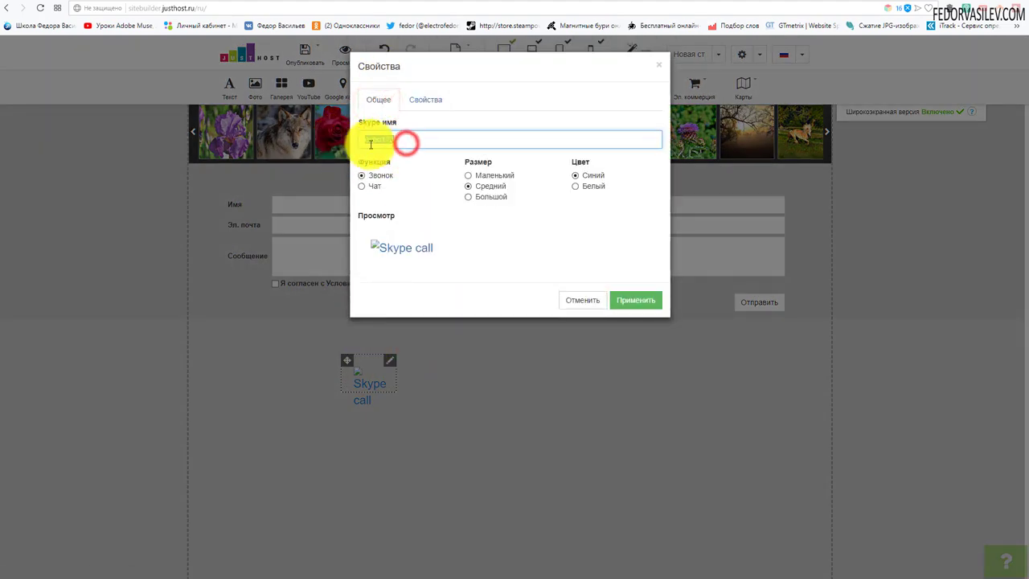
double_click(406, 139)
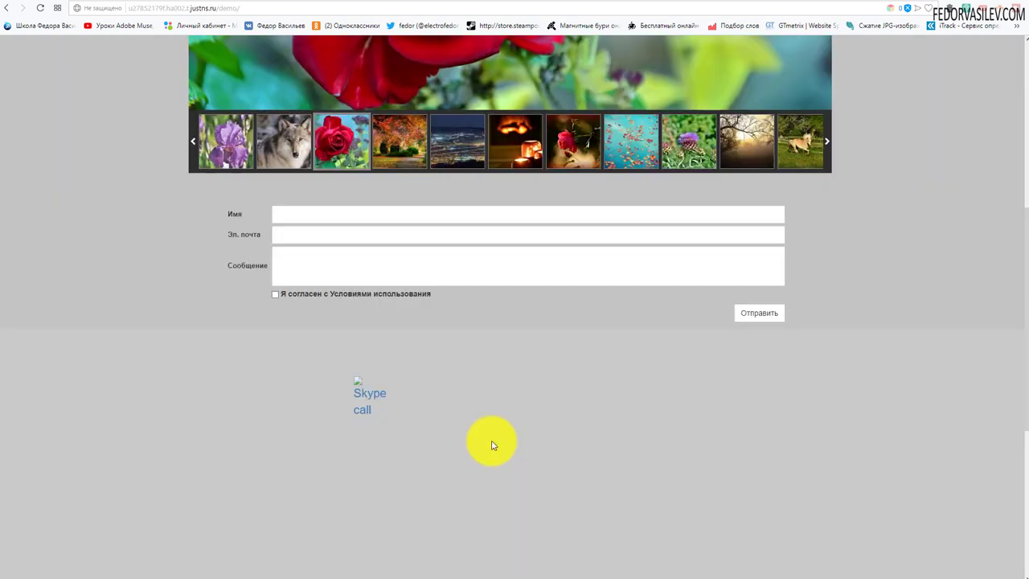
Step: Test the Skype call link below the contact form on the published page and close the Skype window
scroll(493, 446, "down", 2)
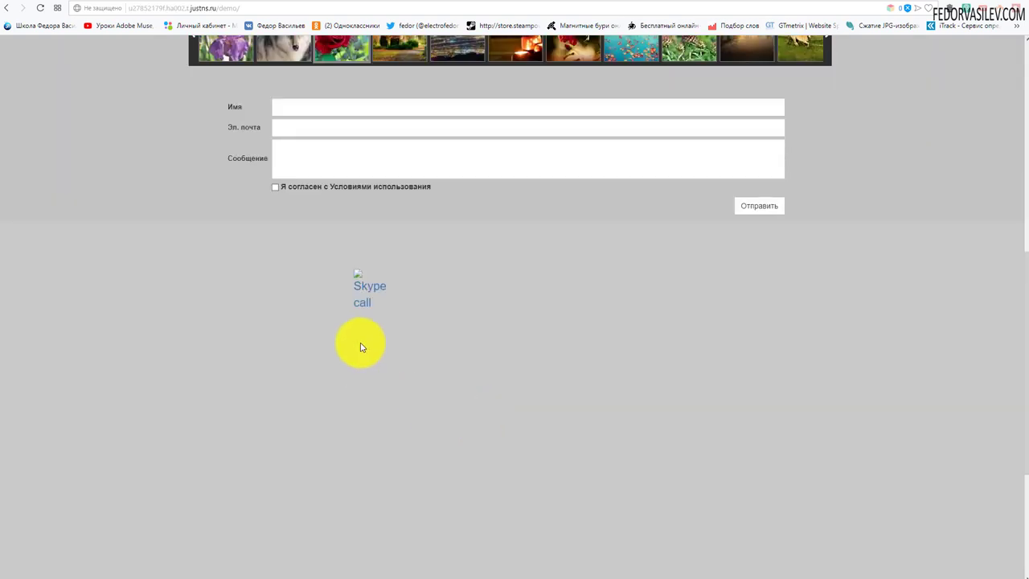
left_click(362, 283)
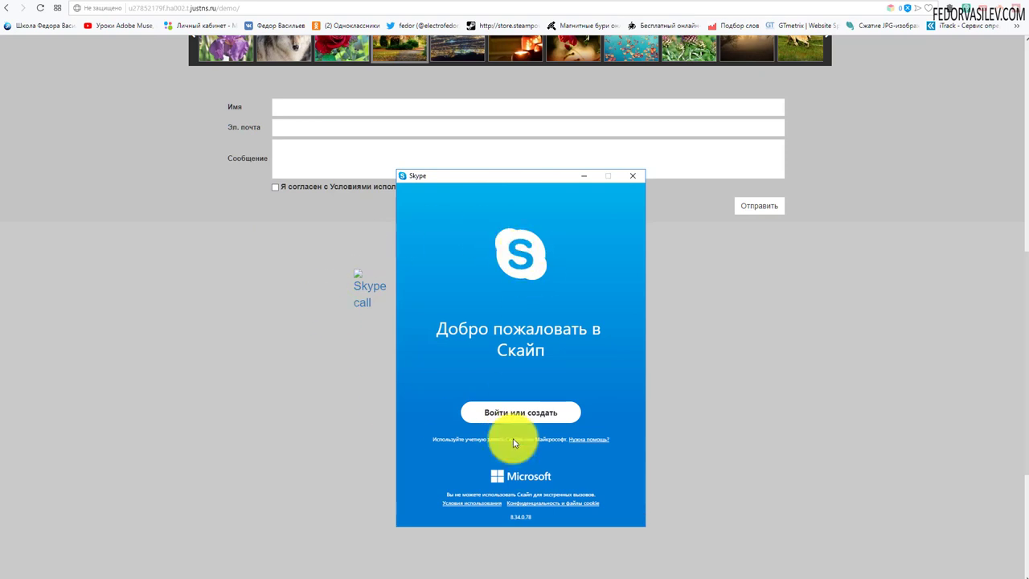
left_click(636, 181)
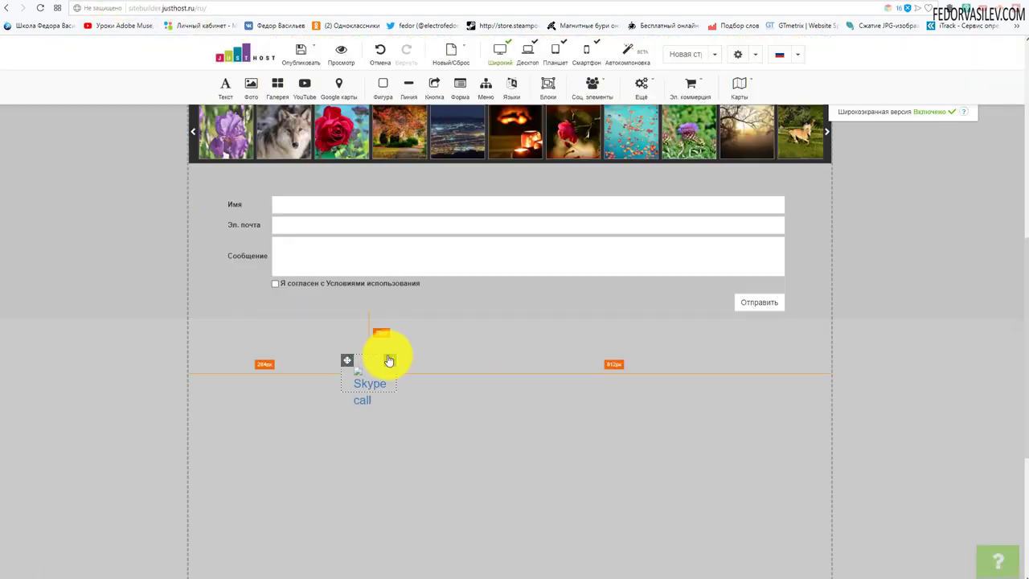
Step: Delete the Skype element and place a Музыка player below the contact form in its place
left_click(363, 376)
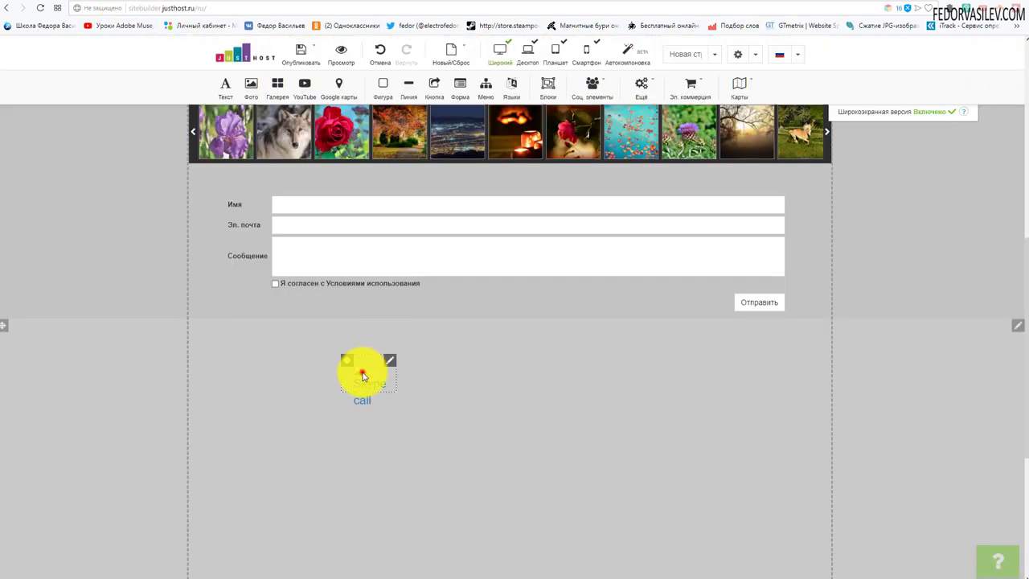
key("Delete")
left_click(642, 85)
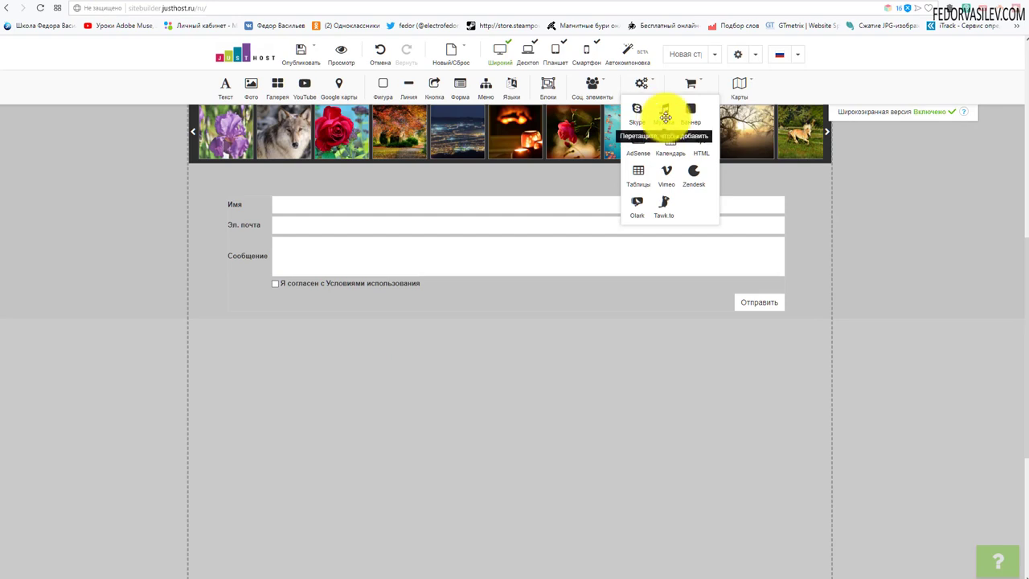
left_click_drag(666, 112, 414, 358)
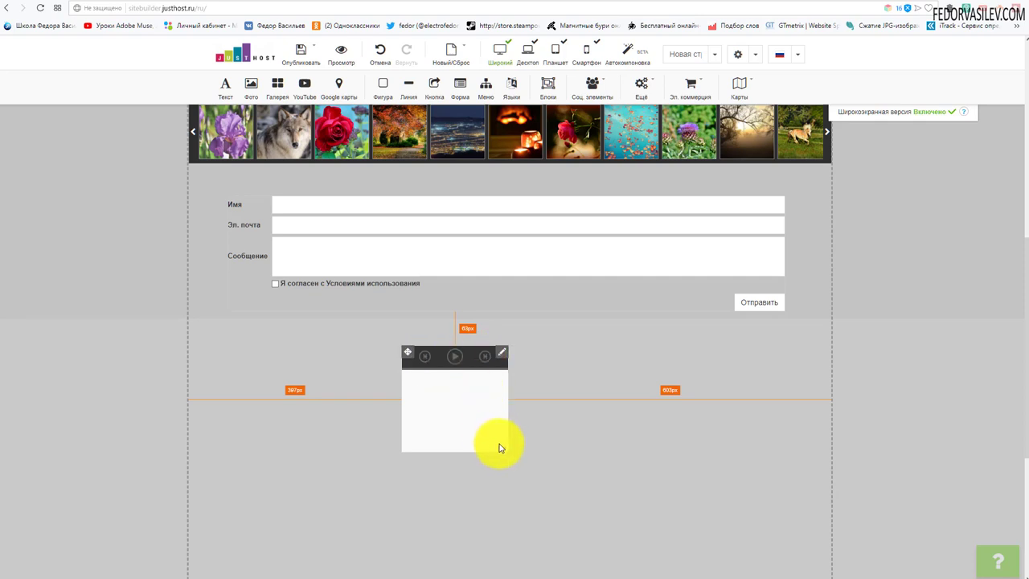
Step: Widen the music player below the contact form and reposition it about 54 px under the form
left_click_drag(505, 446, 665, 429)
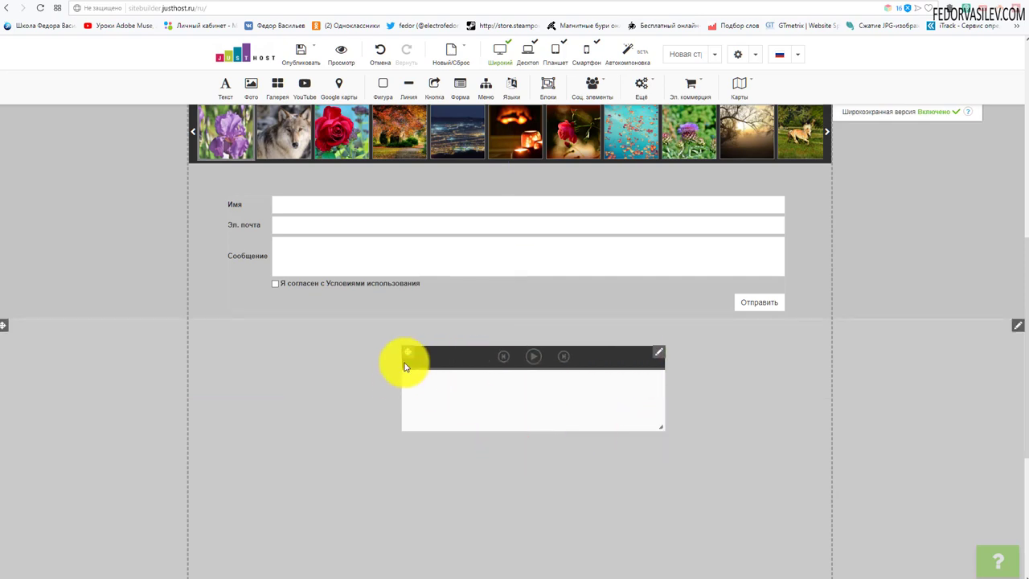
mouse_move(397, 357)
left_mouse_down()
mouse_move(391, 278)
mouse_move(378, 352)
left_mouse_up()
Step: Upload "Flo Rida feat. Sage The Gemini - GDFR (Original Mix).mp3" and choose it as the music player's MP3 file
right_click(632, 348)
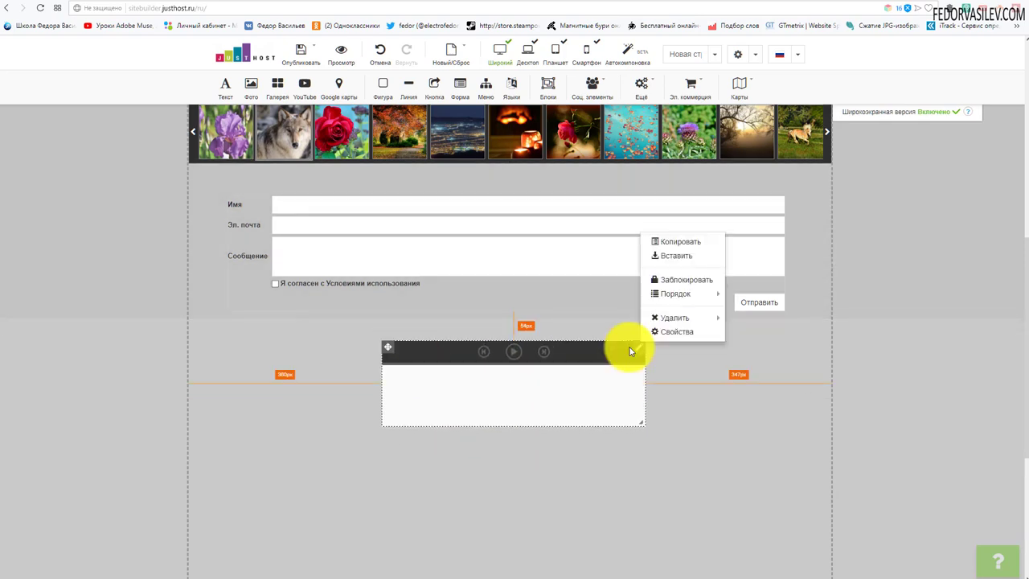
left_click(674, 332)
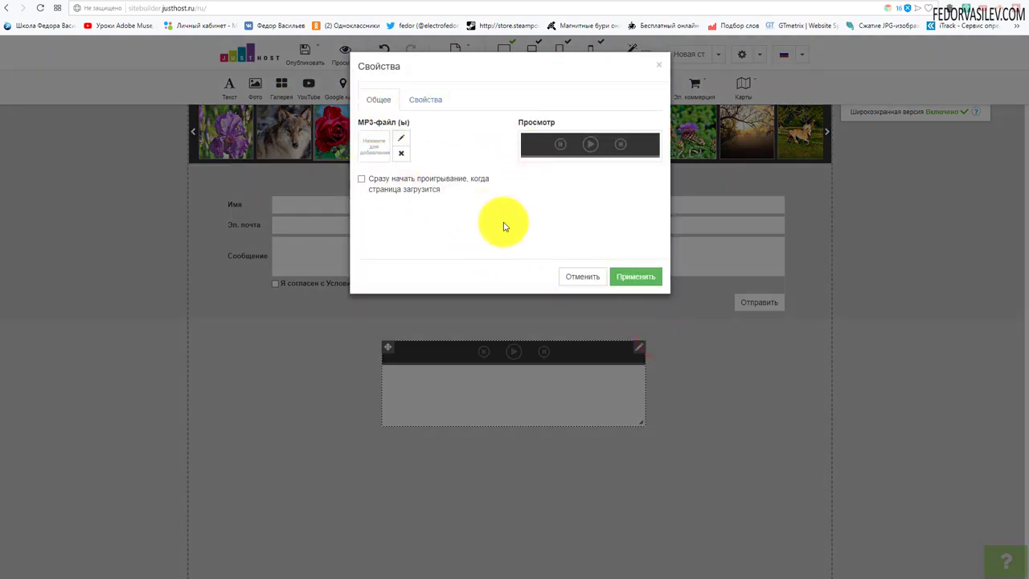
left_click(371, 155)
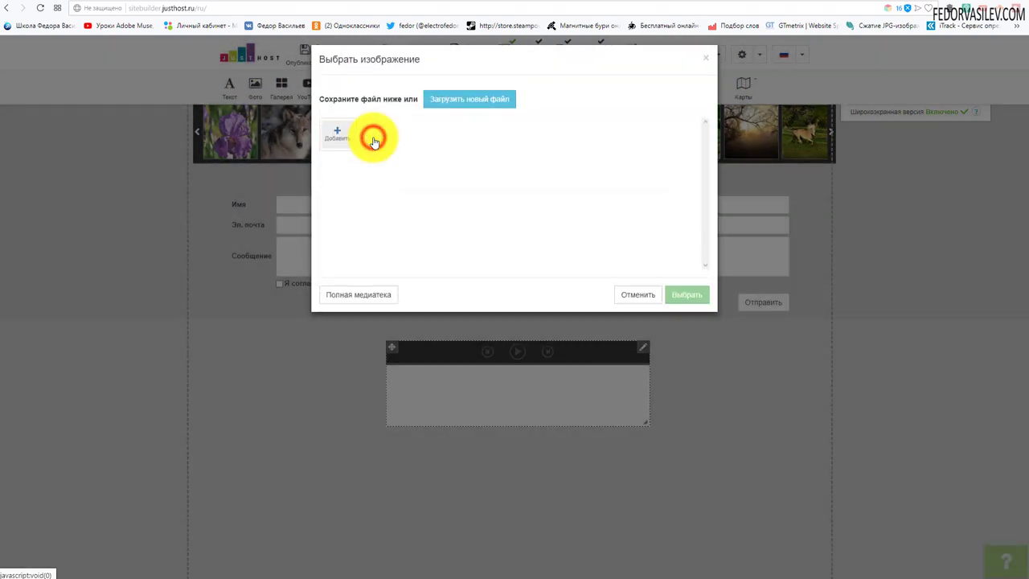
left_click(454, 108)
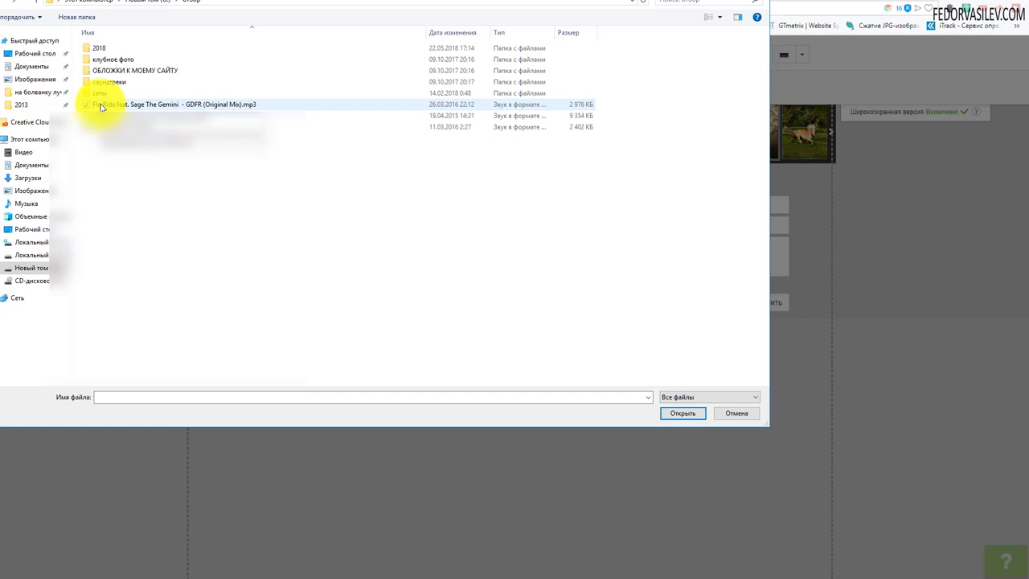
left_click(101, 105)
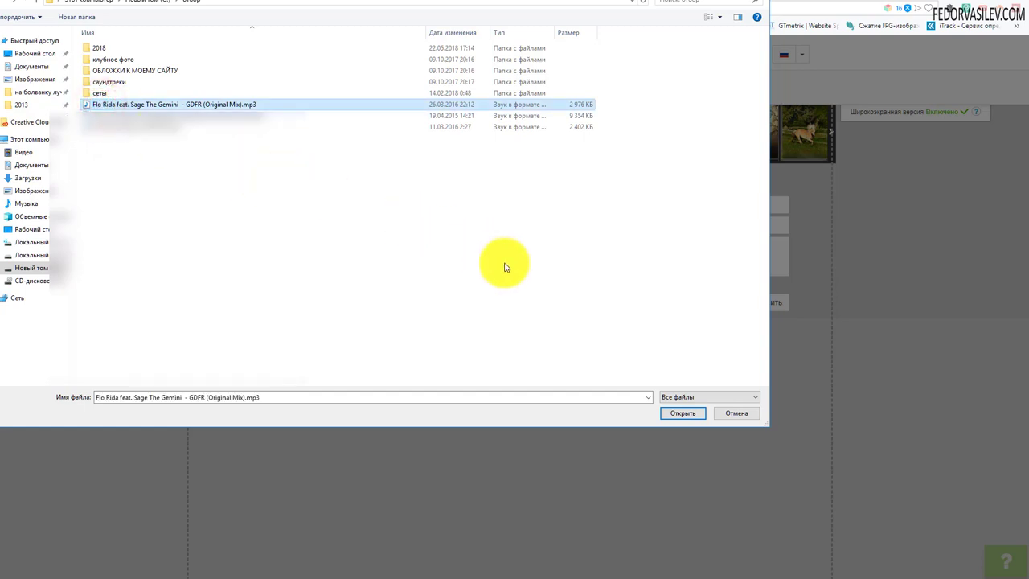
left_click(674, 413)
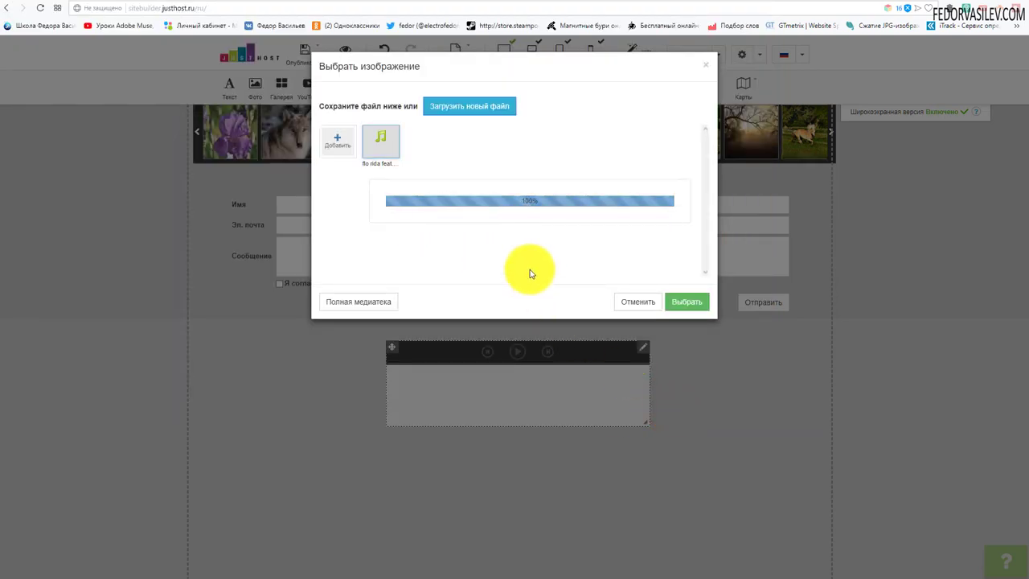
left_click(382, 146)
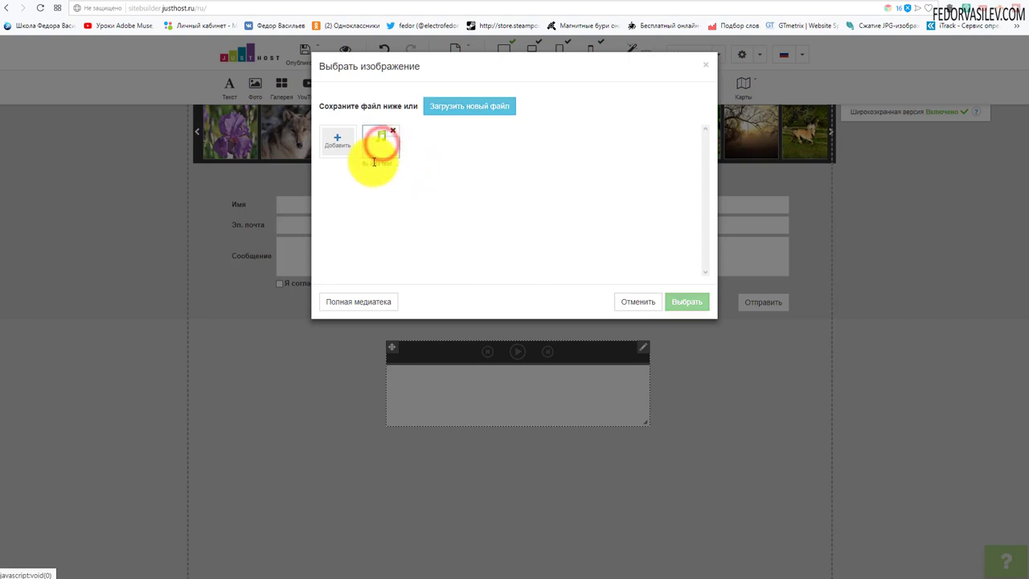
left_click(373, 143)
left_click(688, 303)
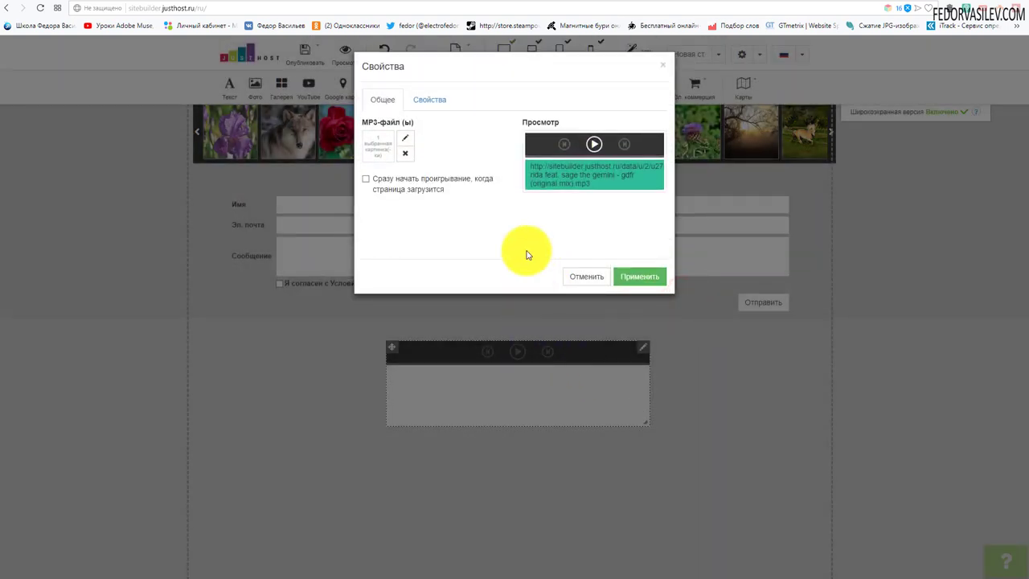
Step: Test the track in the properties preview, leave automatic playback on page load switched off, and apply the player's settings
left_click(595, 146)
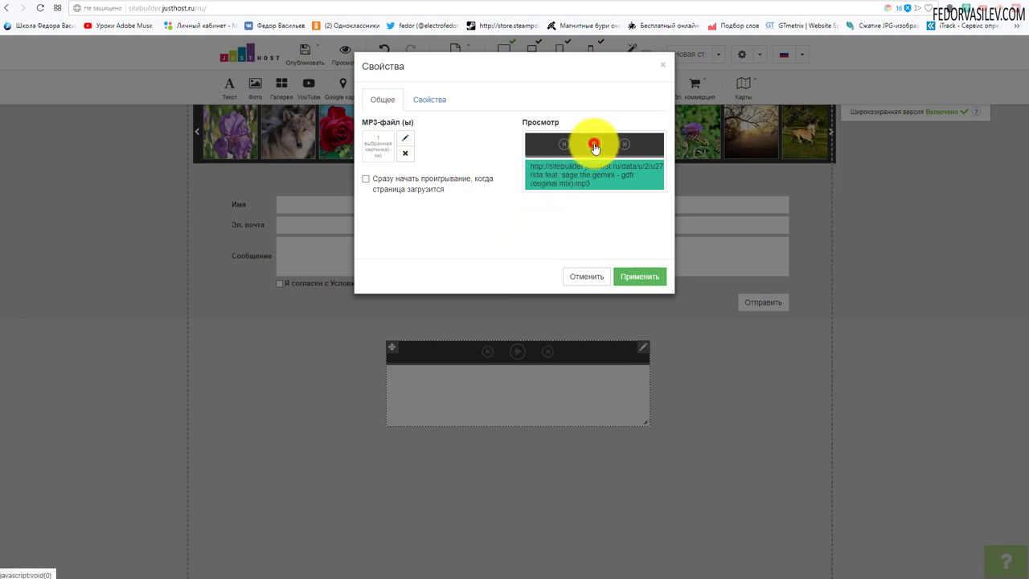
left_click(595, 148)
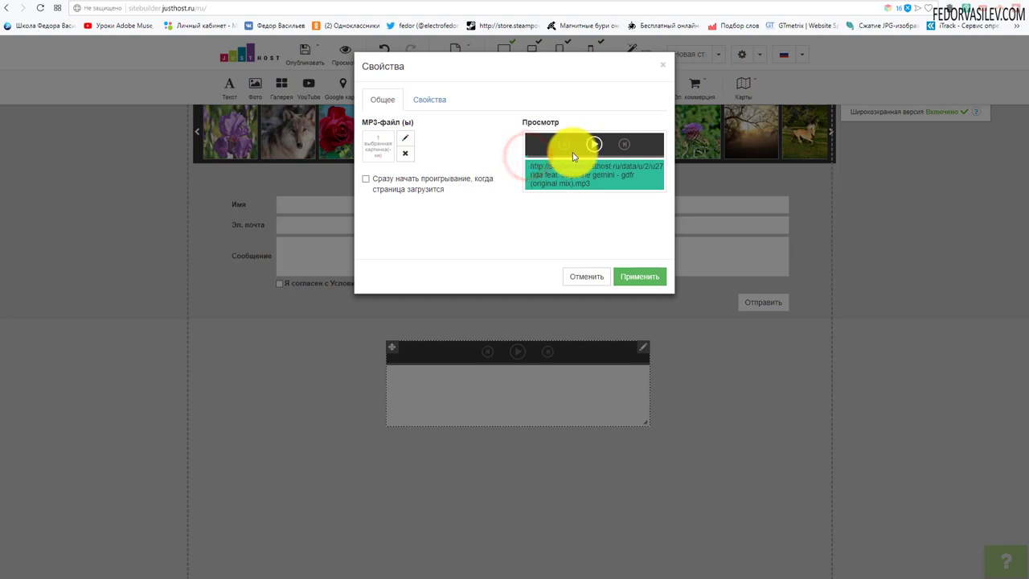
left_click(366, 178)
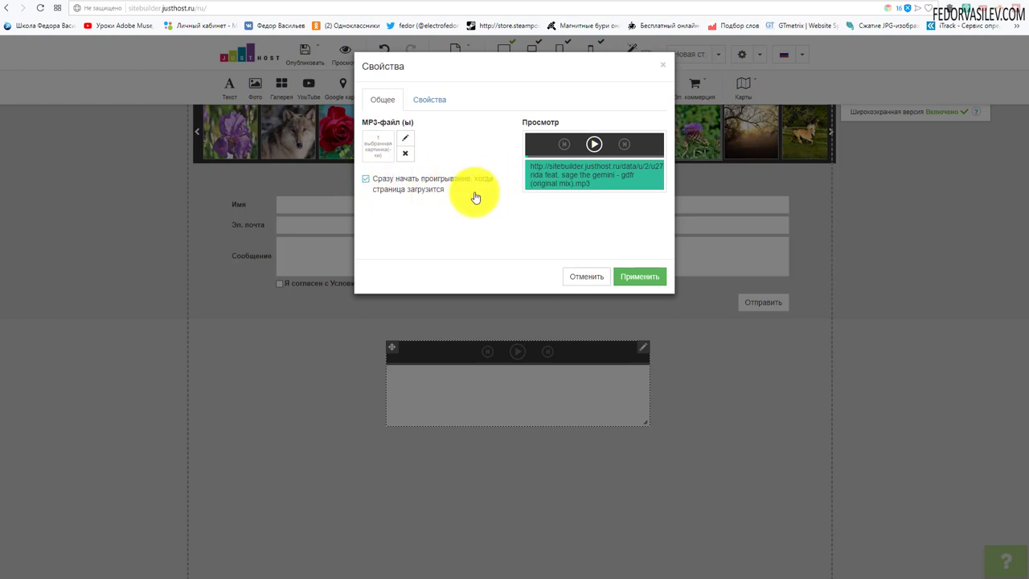
left_click(364, 179)
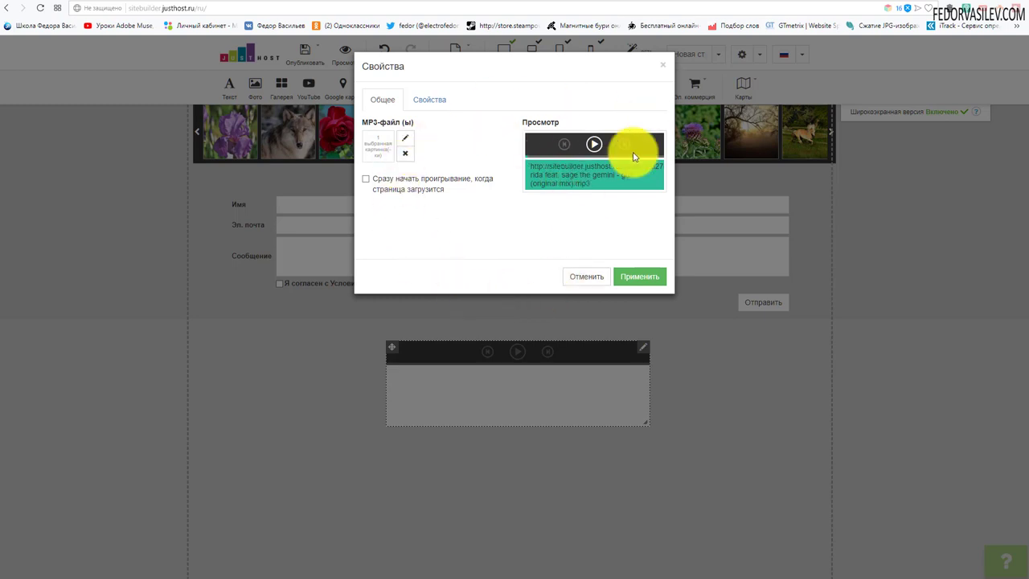
left_click(636, 277)
Step: Publish the page, play and pause the track on the live page, and return to the editor
mouse_move(298, 50)
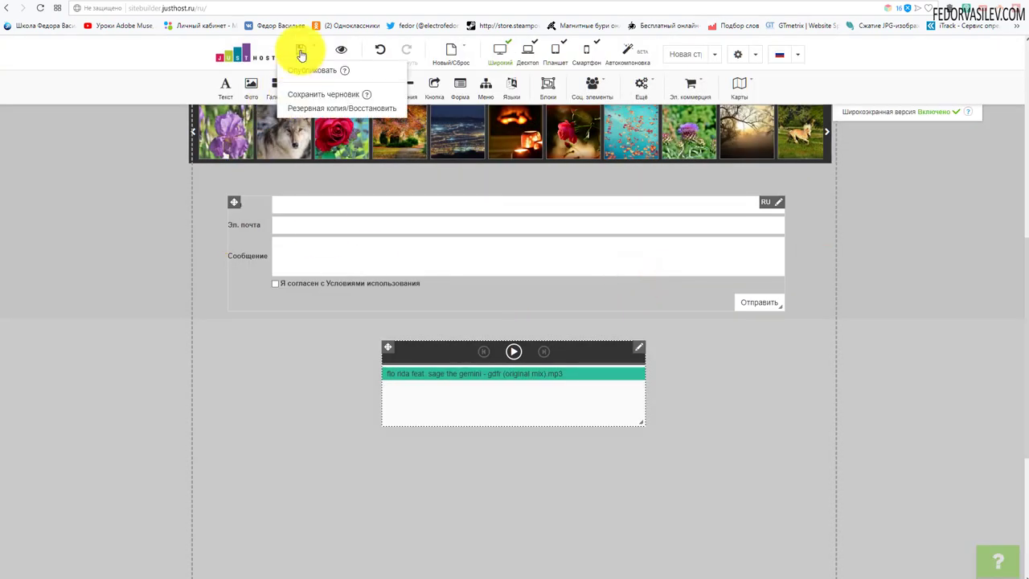
left_click(305, 74)
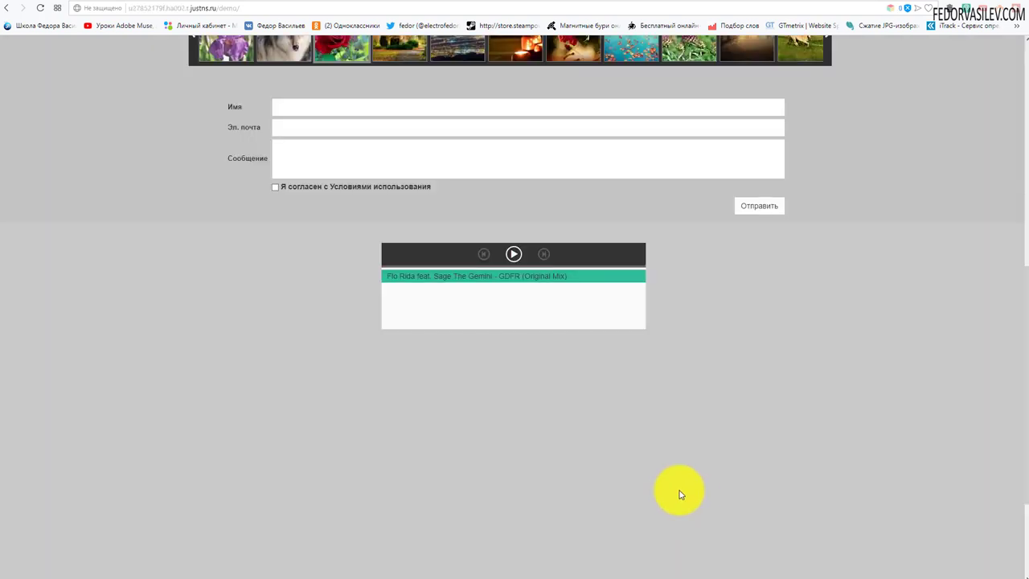
left_click(513, 255)
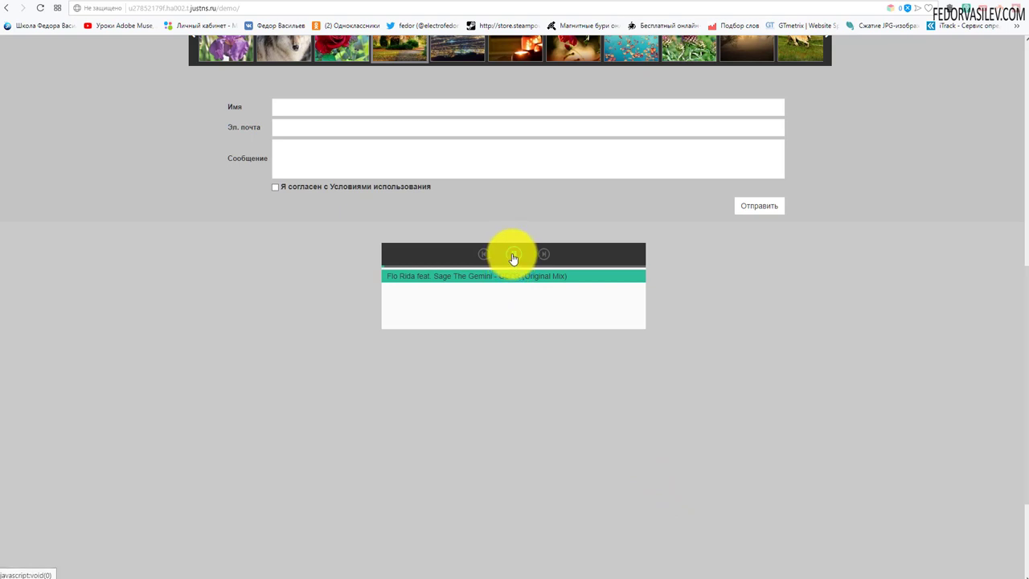
left_click(513, 256)
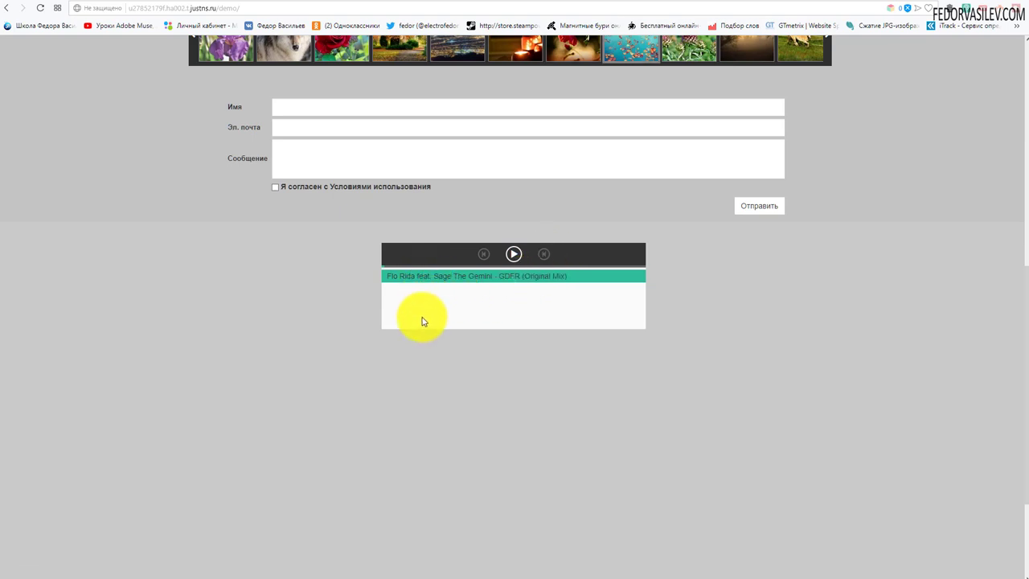
left_click(111, 3)
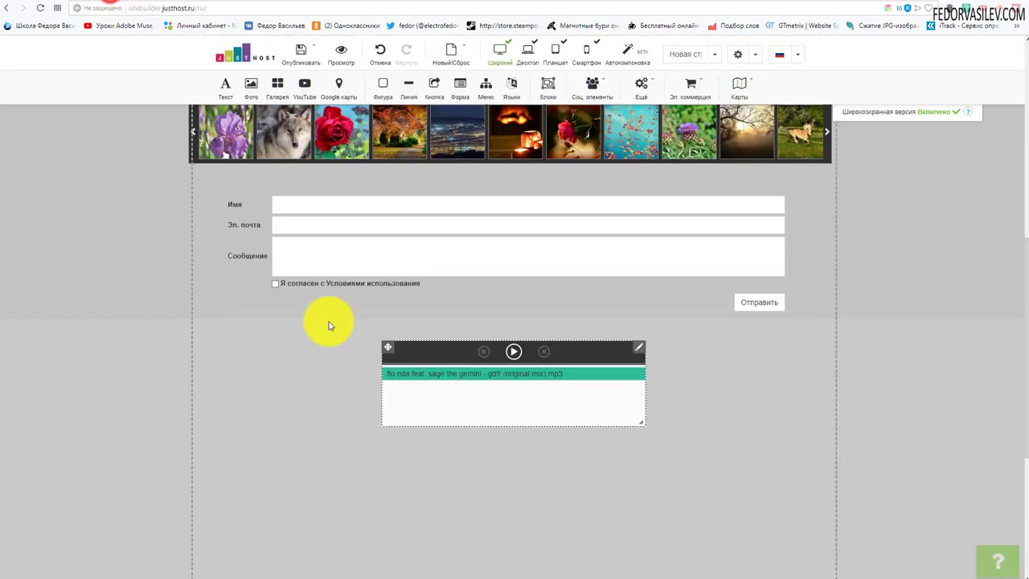
Step: Add "1.Mob Tactics - Juiced.mp3" to the music player as a second track alongside the existing one and apply
left_click(642, 352)
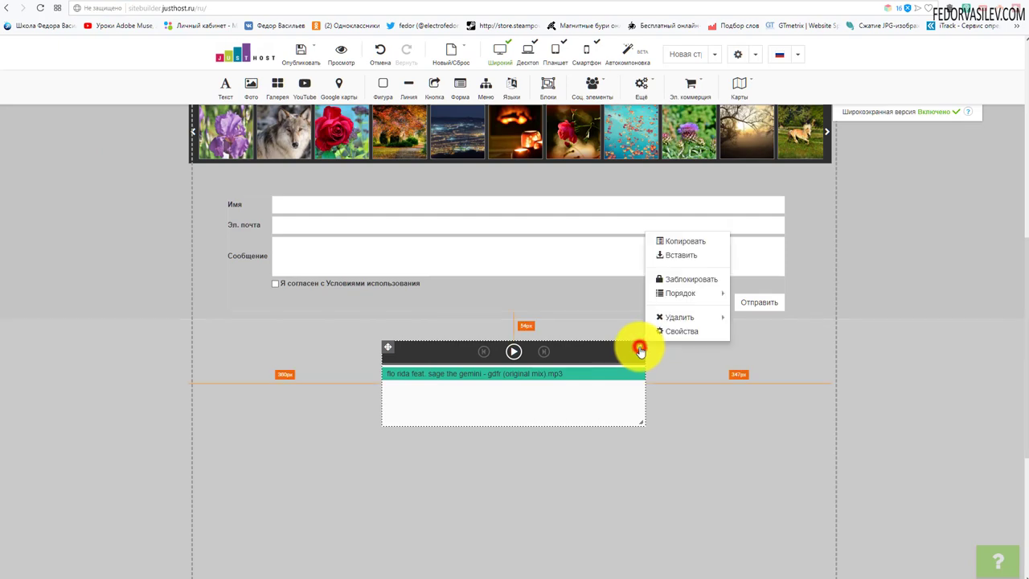
left_click(662, 333)
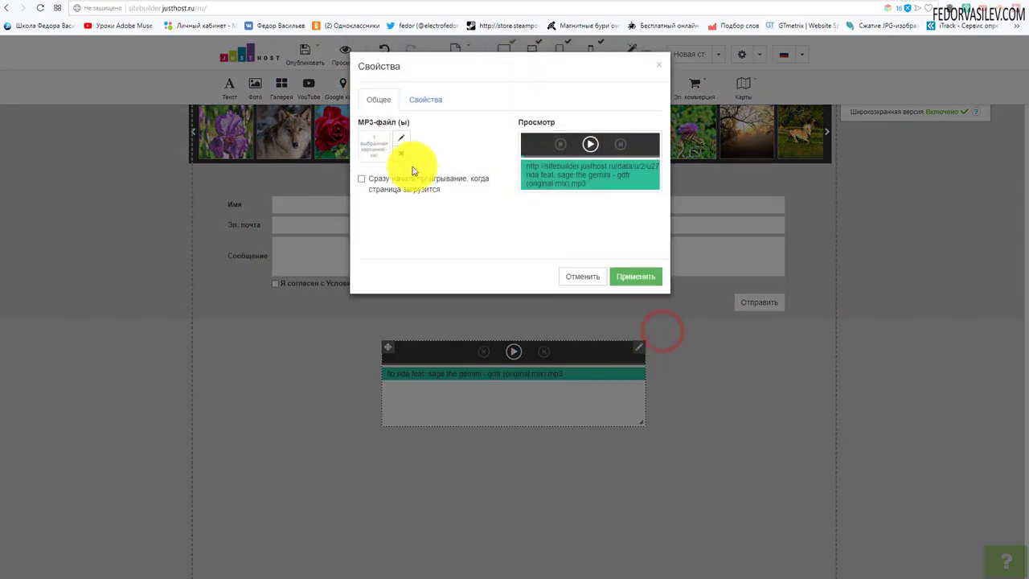
left_click(376, 151)
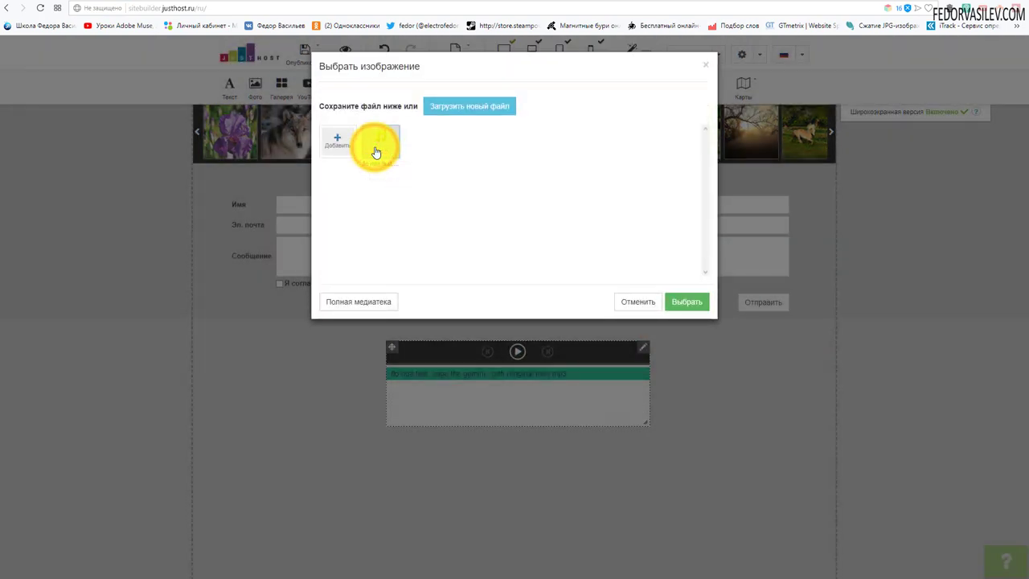
left_click(450, 108)
double_click(110, 62)
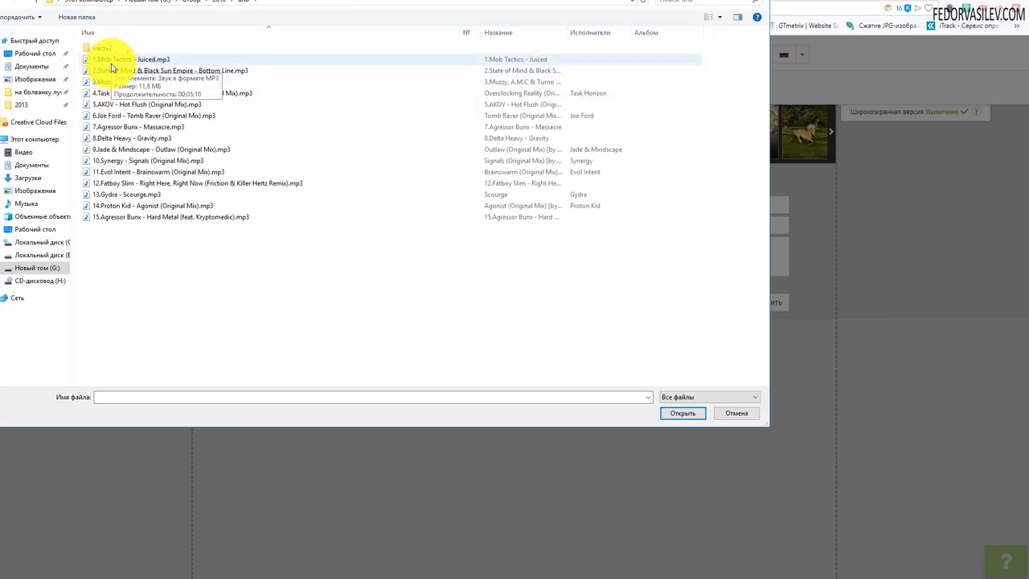
left_click(107, 60)
left_click(672, 415)
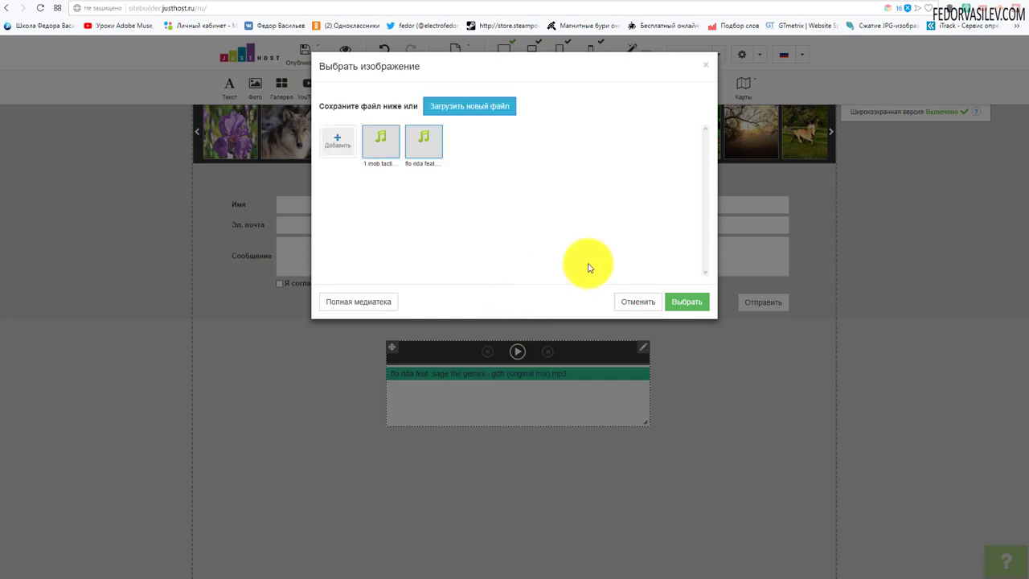
left_click(382, 145)
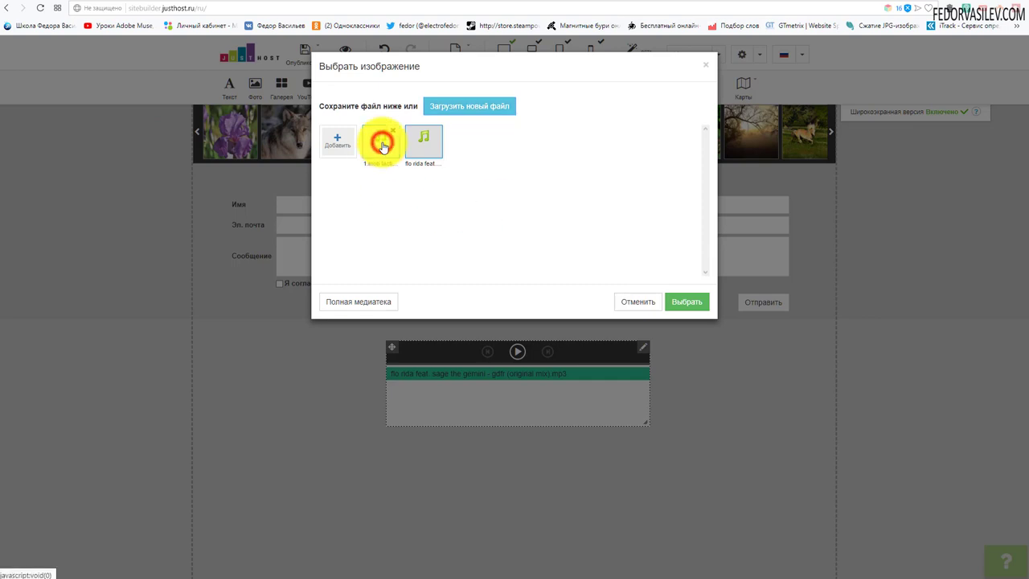
left_click(686, 302)
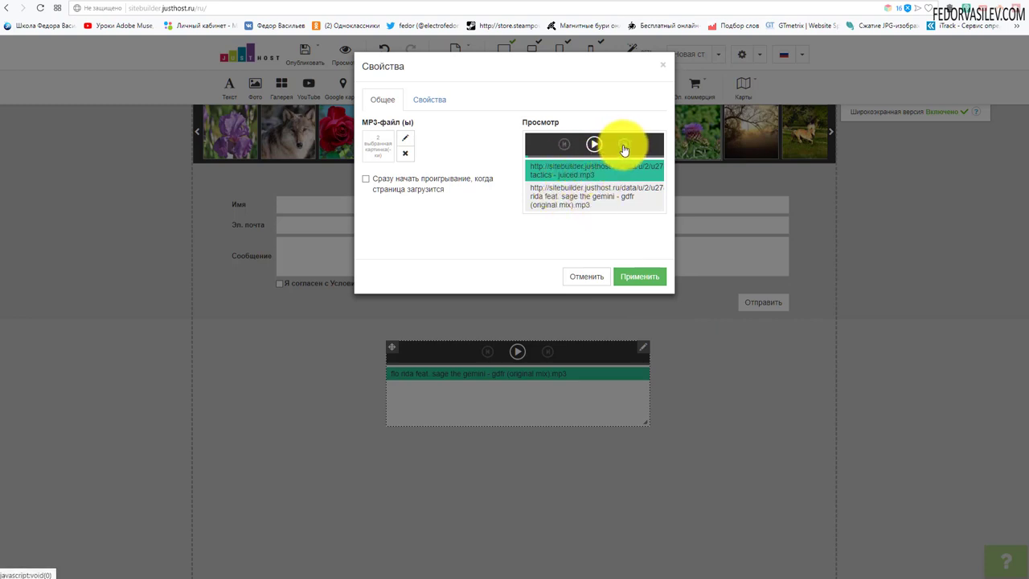
left_click(639, 276)
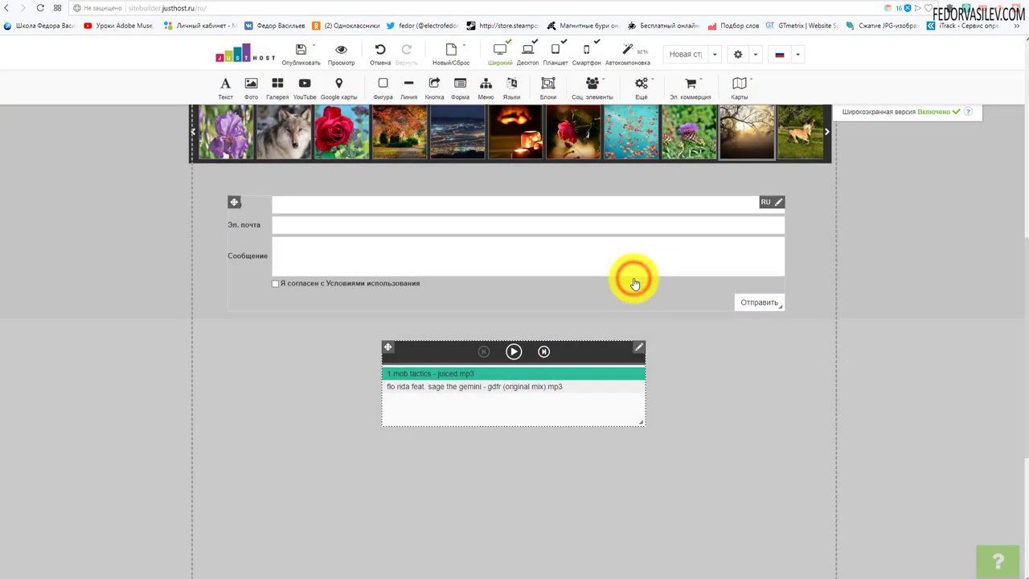
Step: Publish the page, test playback and switching between the two tracks on the live page, and close it
left_click(304, 63)
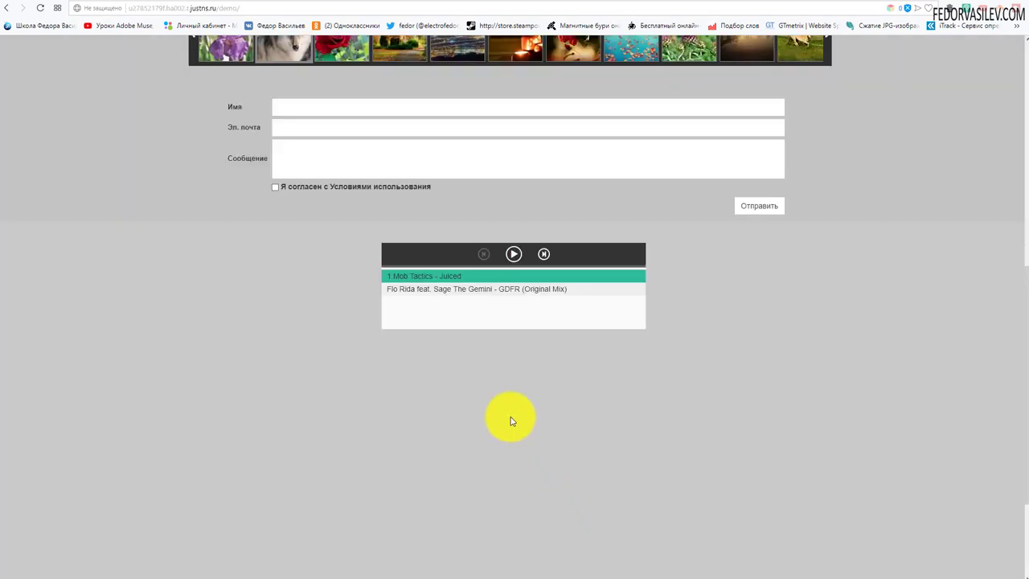
left_click(441, 289)
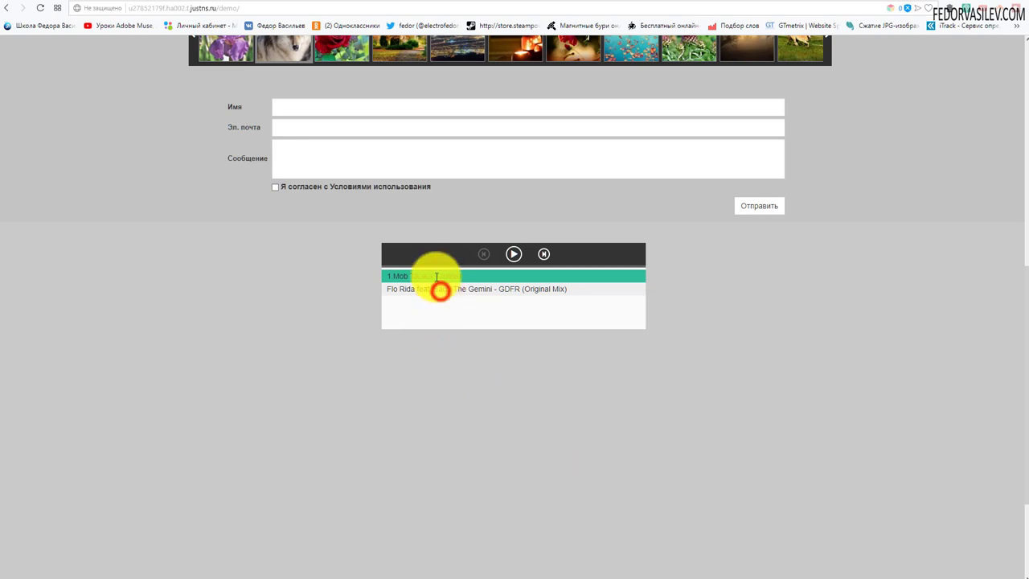
left_click(513, 258)
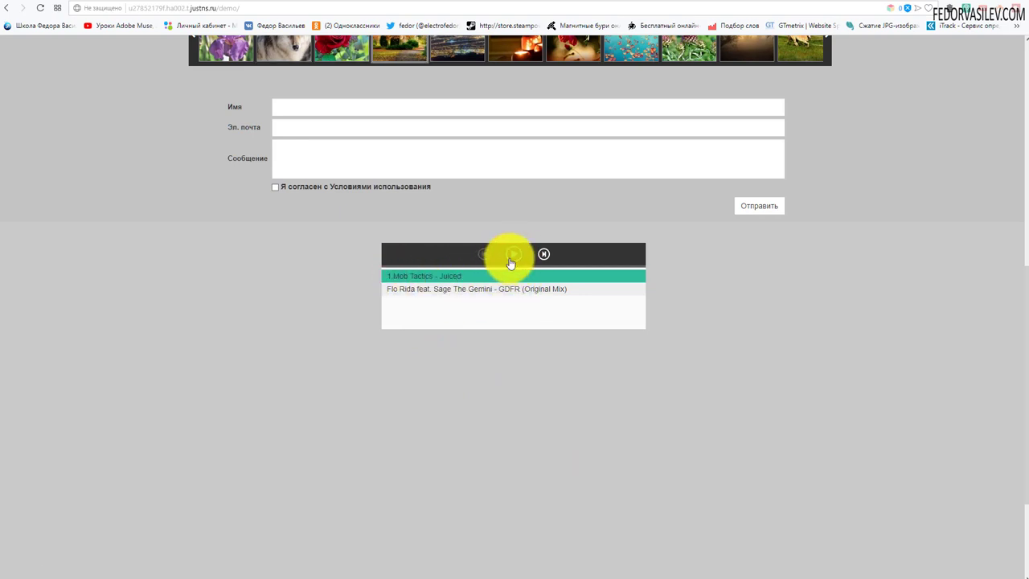
left_click(543, 257)
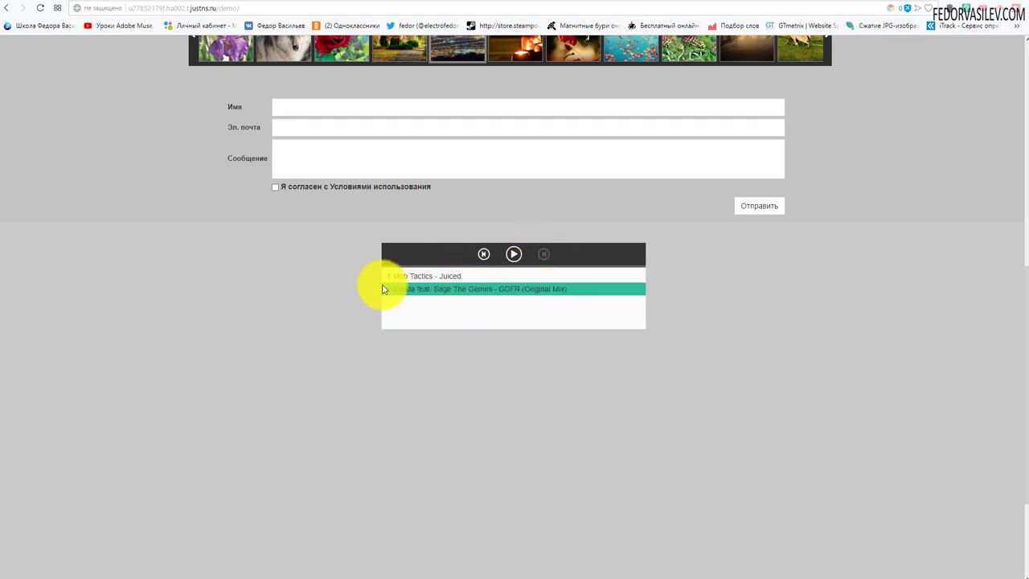
left_click(513, 259)
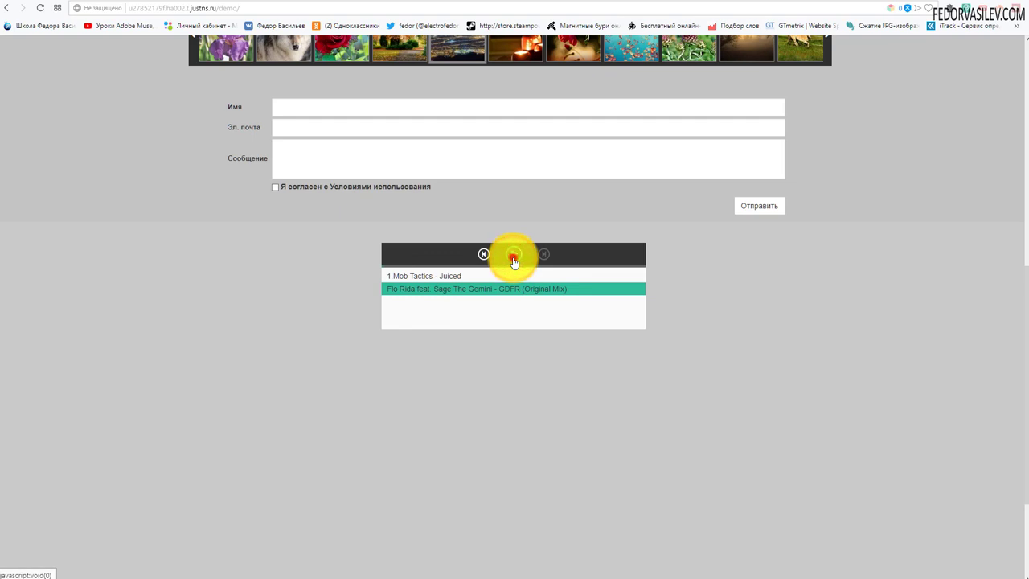
left_click(514, 259)
left_click(483, 257)
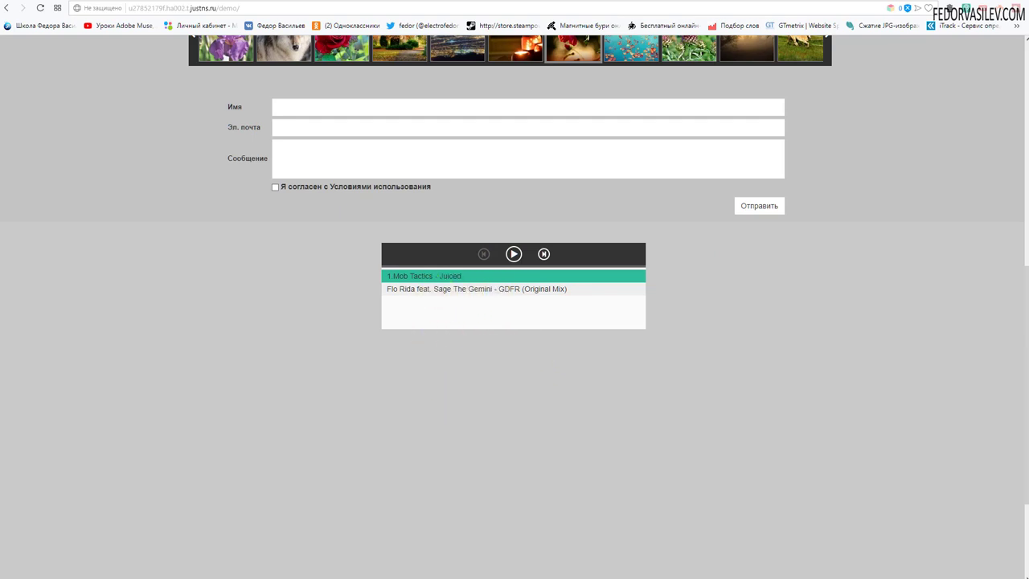
key("ctrl+w")
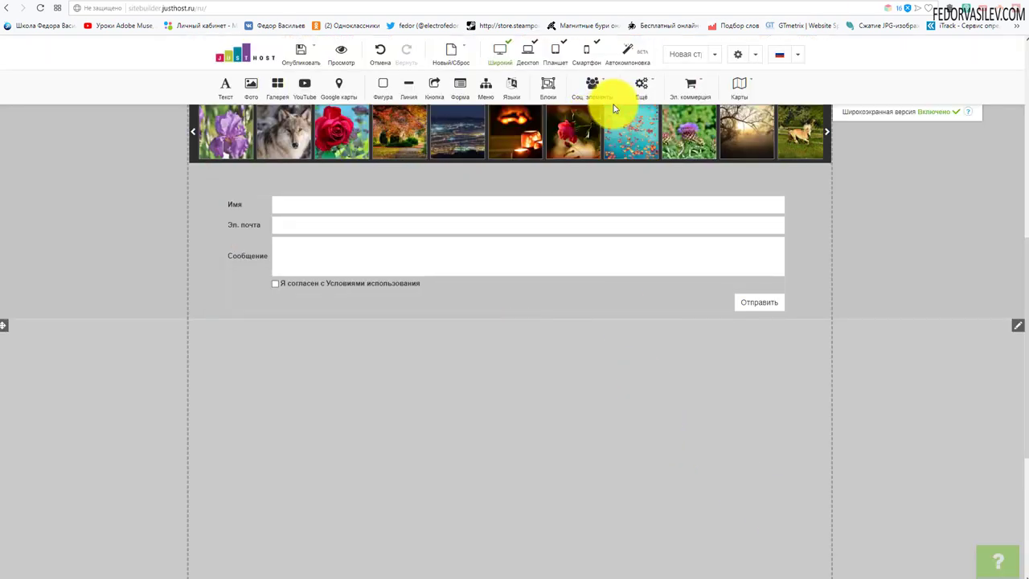
Step: Place a banner element about 74 px below the contact form and open its properties
left_click(641, 88)
mouse_move(689, 106)
left_mouse_down()
mouse_move(406, 363)
mouse_move(441, 370)
left_mouse_up()
right_click(532, 357)
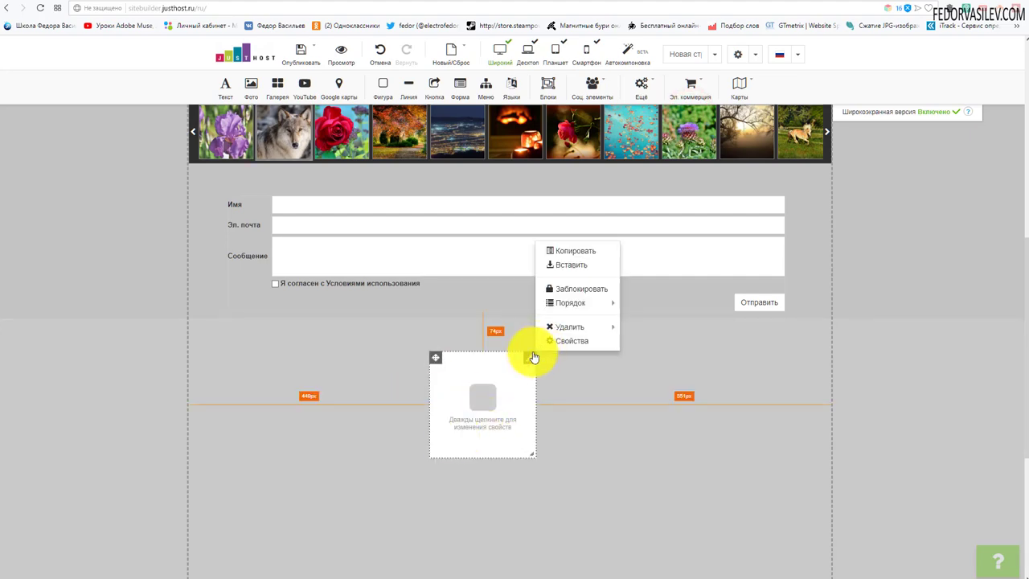
left_click(534, 355)
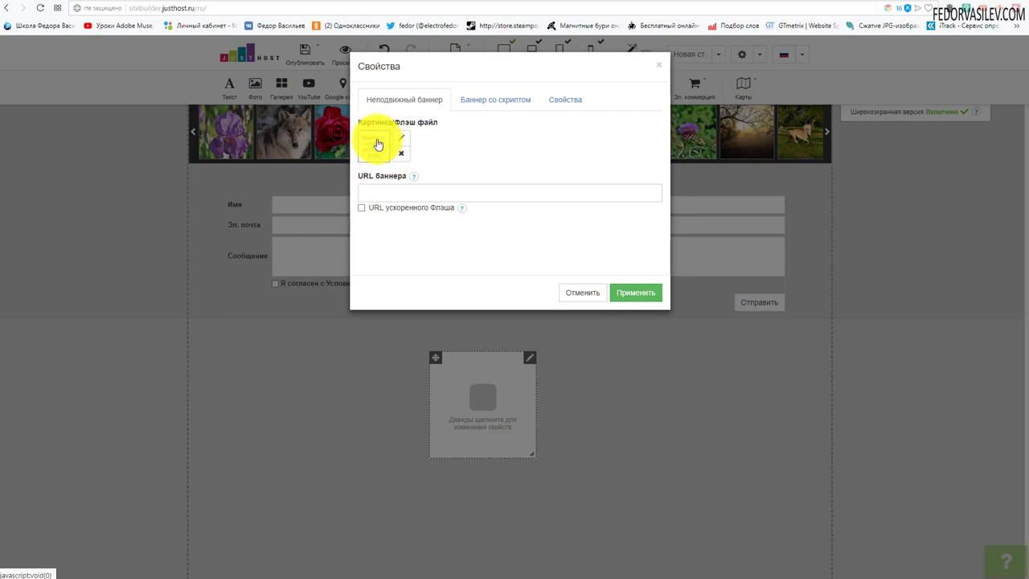
Step: Review the banner's static image, script and size/position settings, and close its properties without changes
left_click(368, 194)
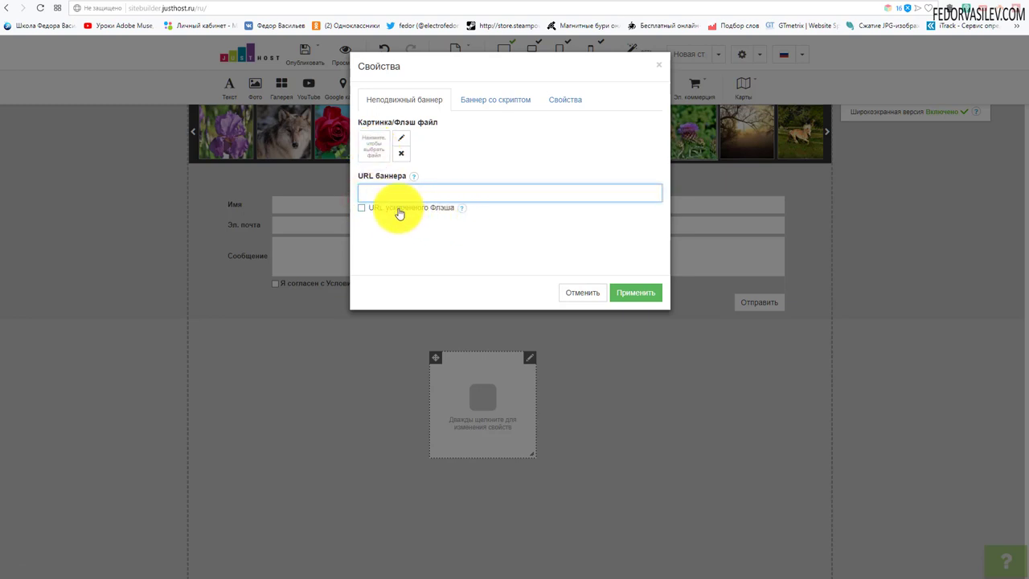
left_click(480, 105)
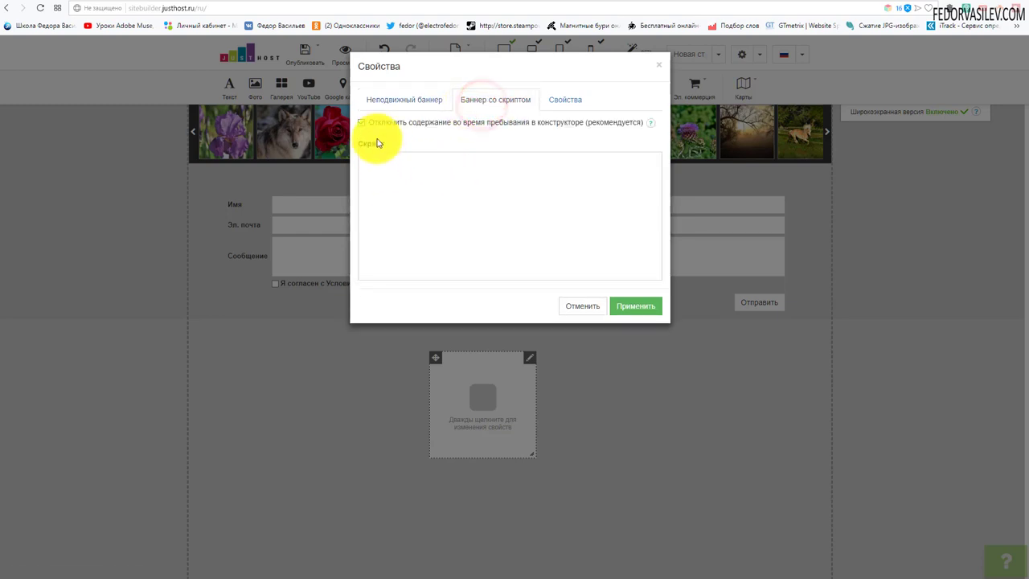
left_click(400, 188)
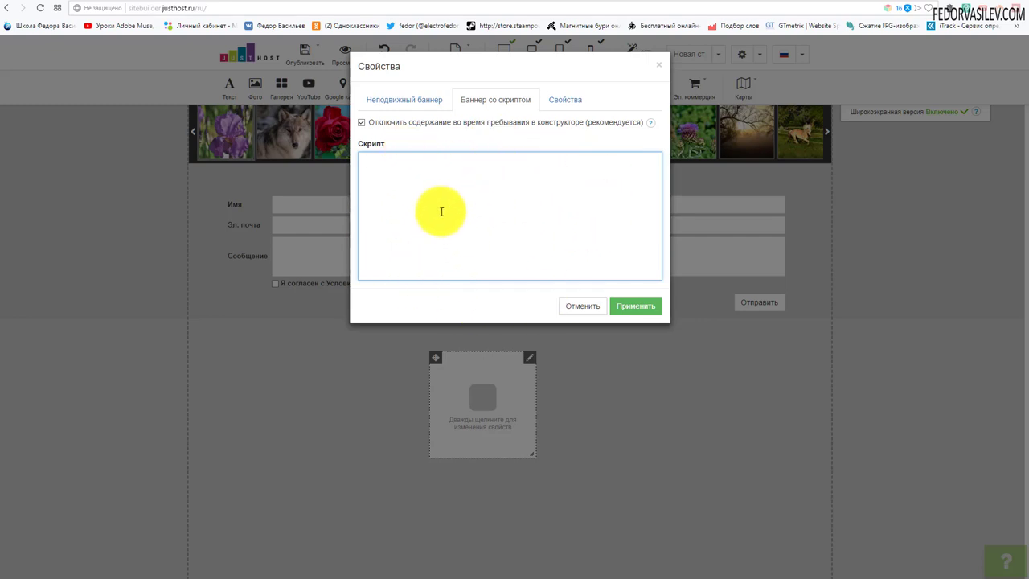
left_click(559, 99)
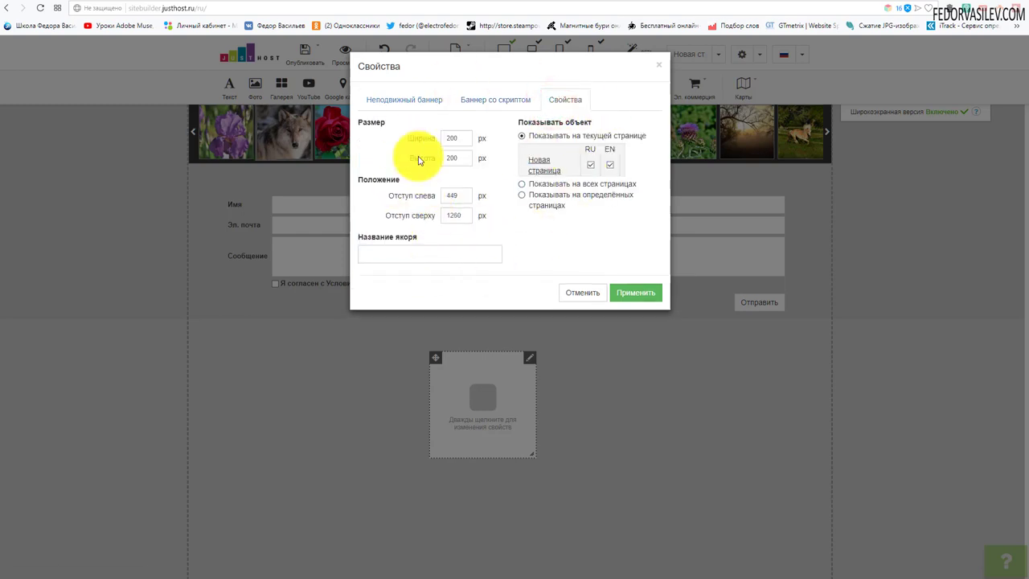
left_click(657, 67)
Step: Resize the banner to about 521 × 160 px and move it to about 300 px from the left and 1290 px from the top
left_click(499, 423)
left_click_drag(533, 452, 664, 432)
left_click_drag(542, 402, 463, 414)
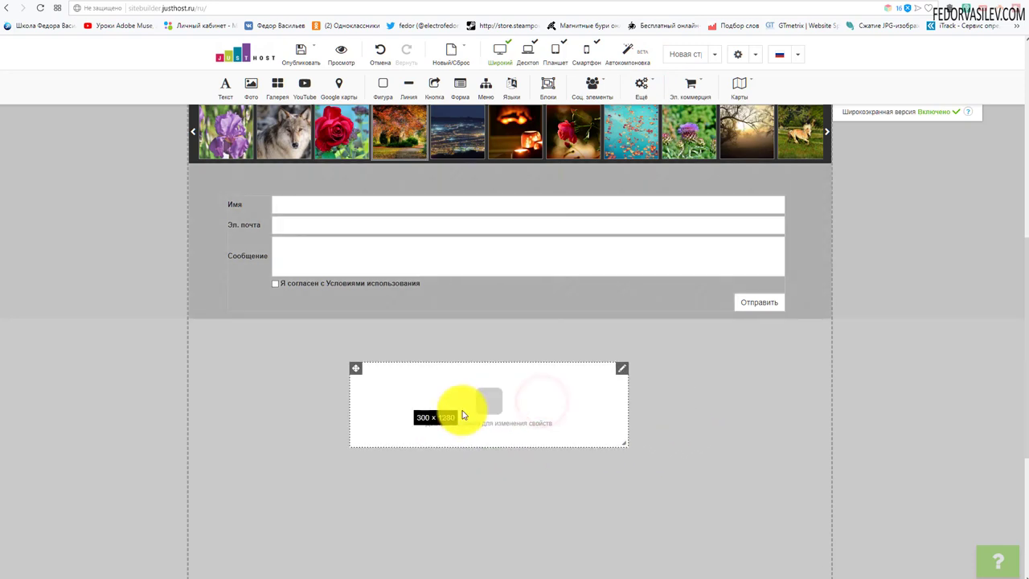
left_click(524, 409)
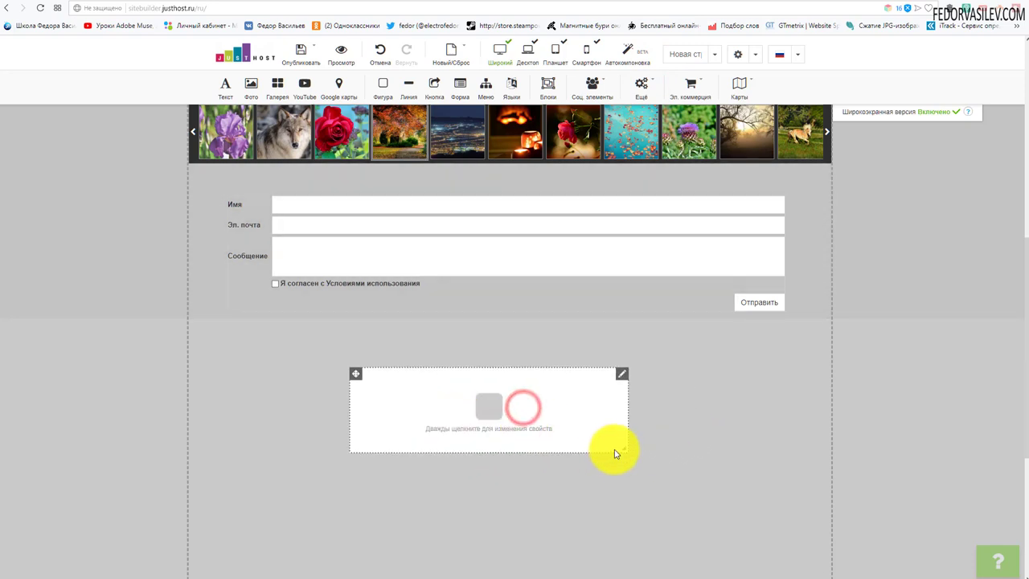
Step: Check the banner's size and position in its properties, and close them without changes
left_click(623, 375)
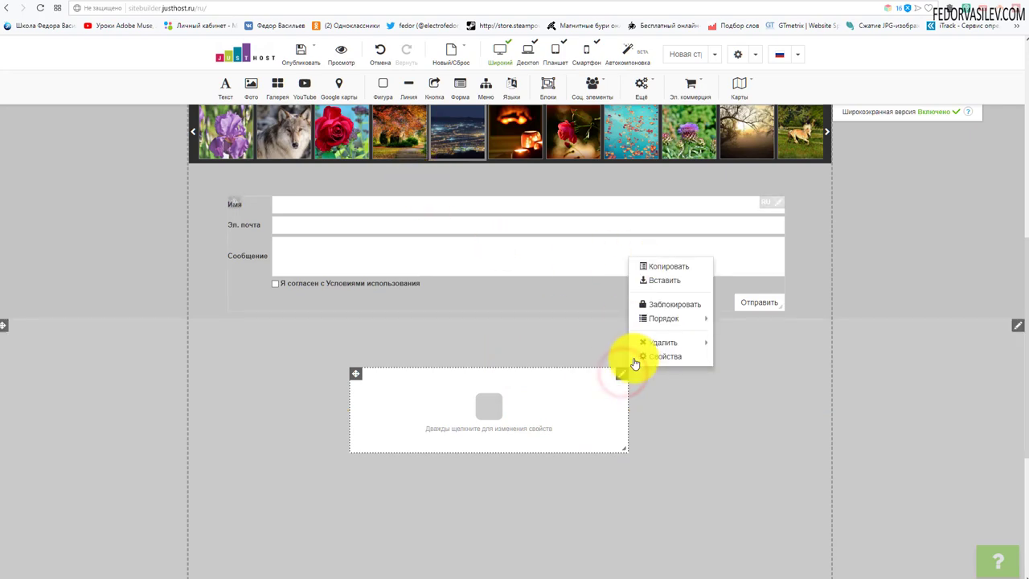
left_click(636, 359)
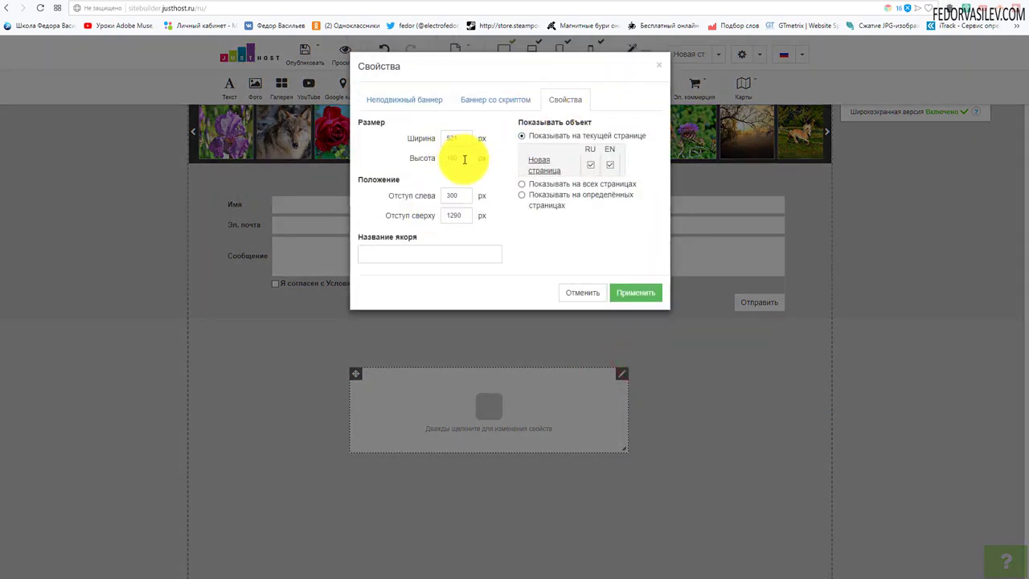
left_click(467, 198)
left_click(659, 64)
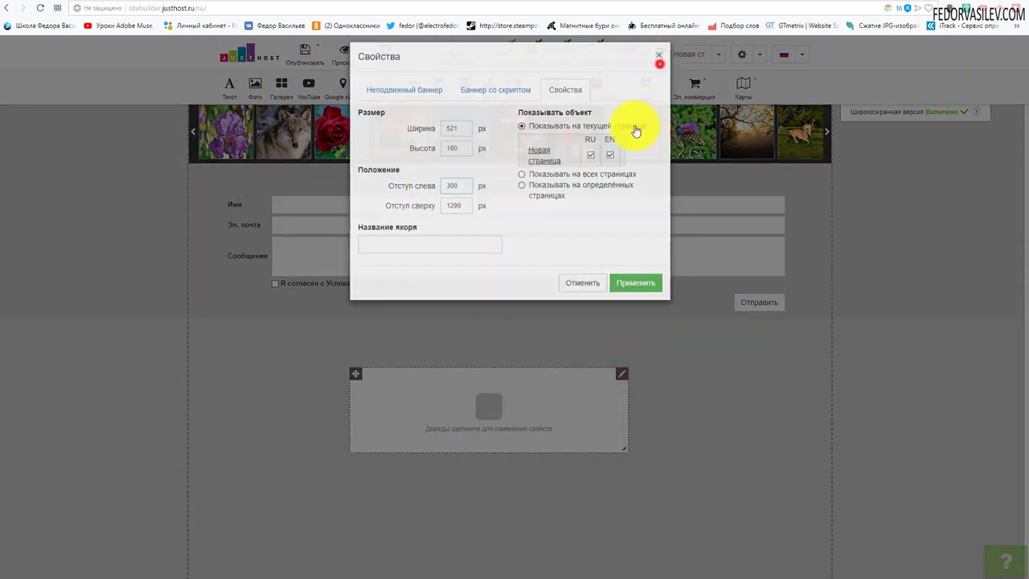
Step: Enlarge the banner slightly and delete it from below the contact form
left_click_drag(616, 449, 636, 455)
left_click(538, 429)
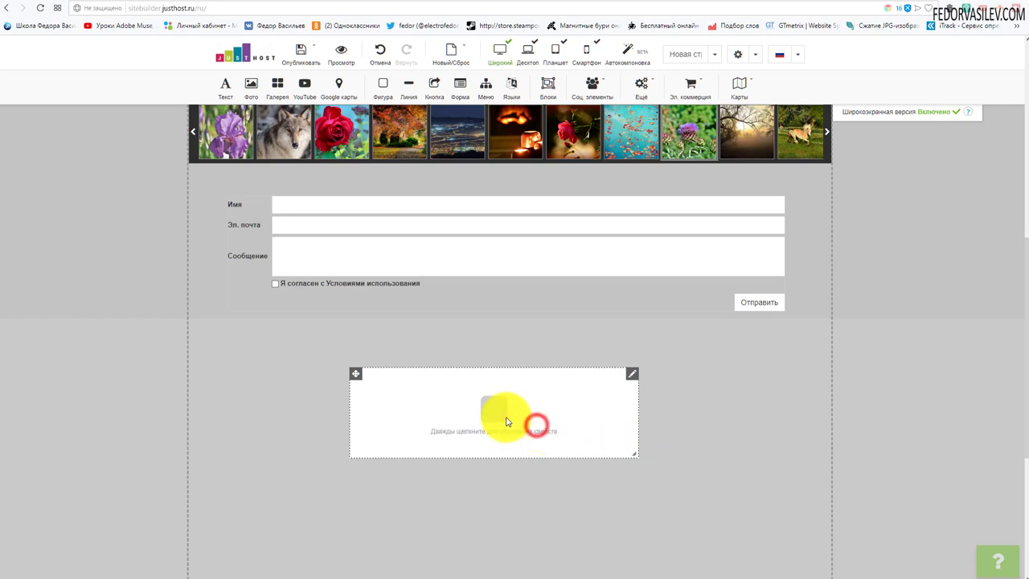
left_click(506, 415)
key("Delete")
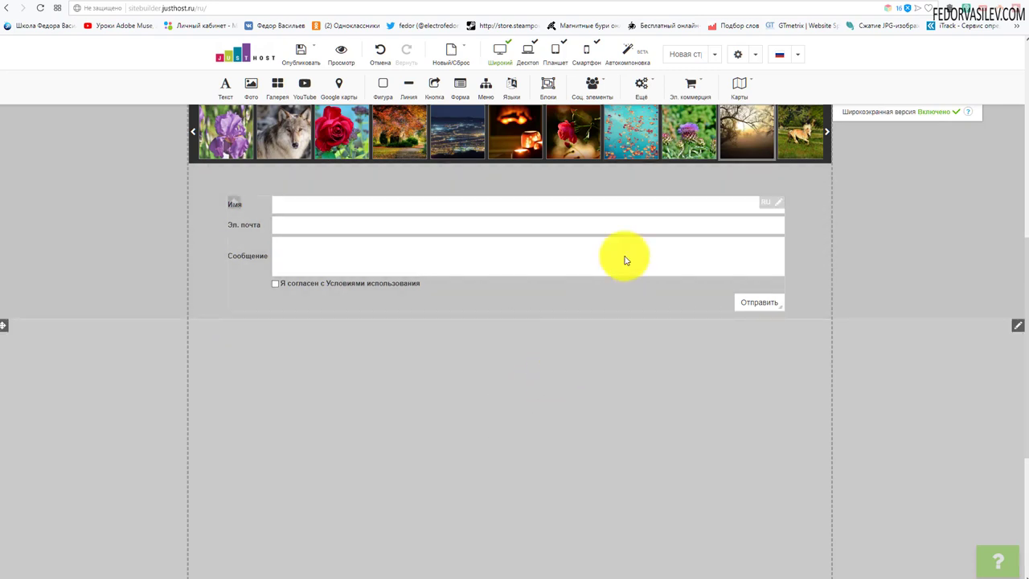
Step: Place an AdSense element about 54 px below the contact form, near the middle of the page
left_click(640, 85)
left_click_drag(648, 153, 427, 301)
left_click_drag(485, 403, 503, 379)
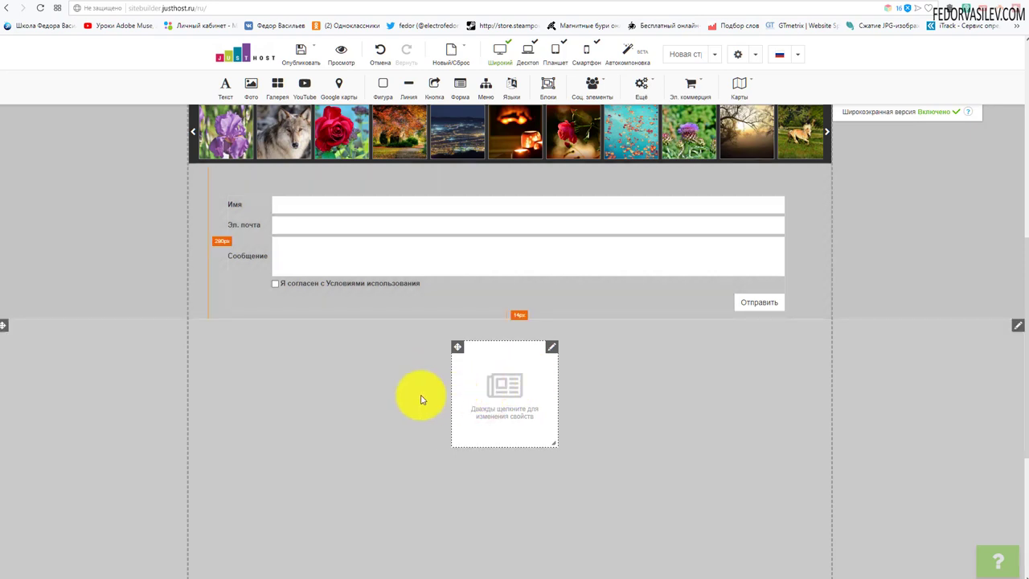
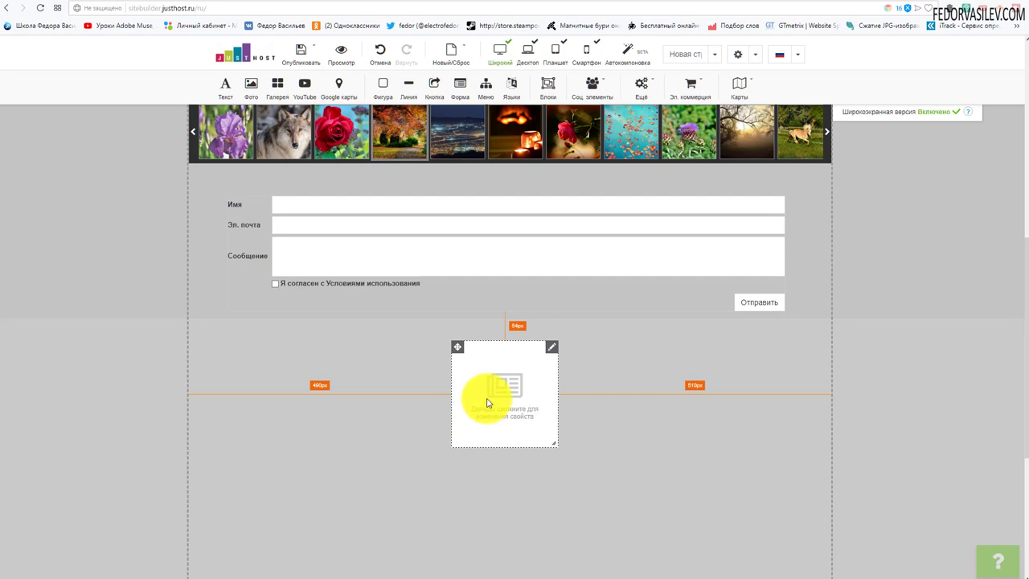
left_click_drag(488, 398, 489, 401)
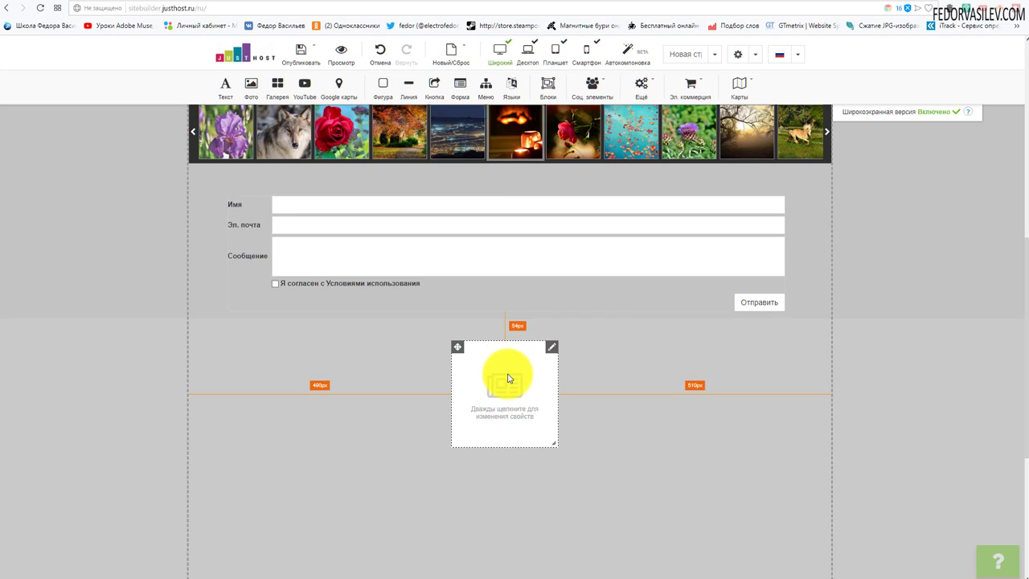
Step: Review the AdSense element's HTML code field and general properties, and cancel without changes
right_click(551, 347)
left_click(570, 333)
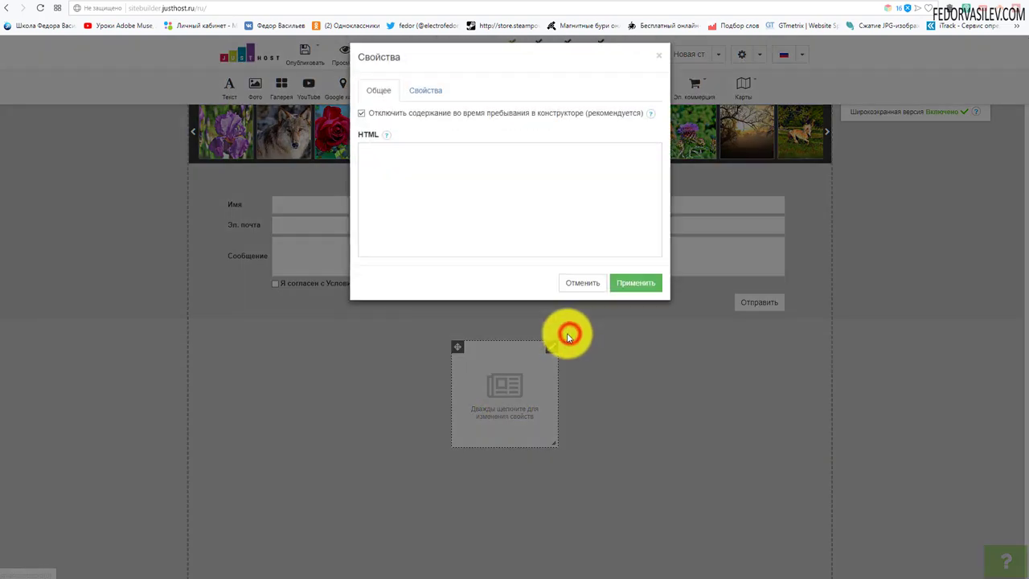
left_click(368, 173)
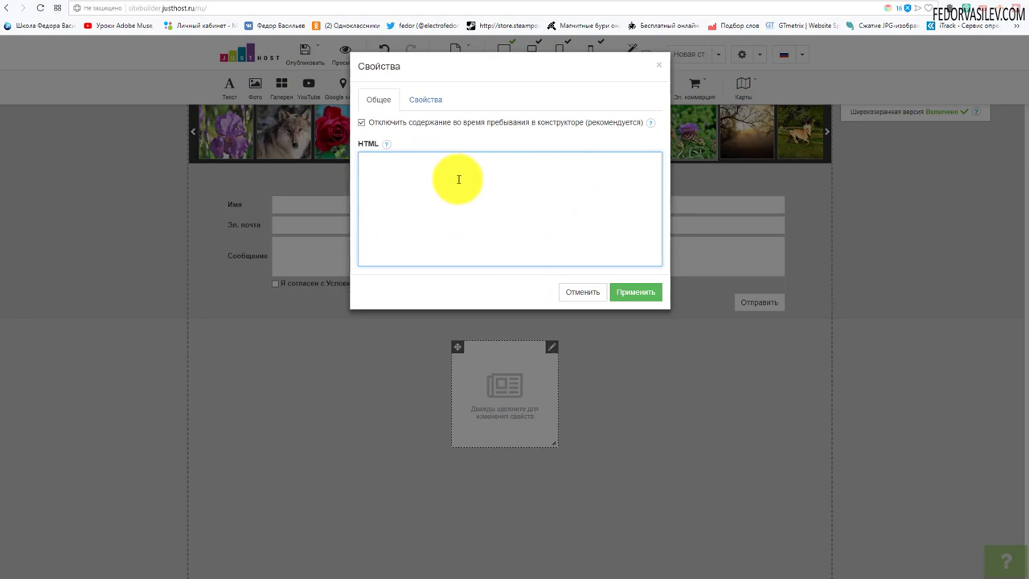
left_click(430, 100)
left_click(374, 100)
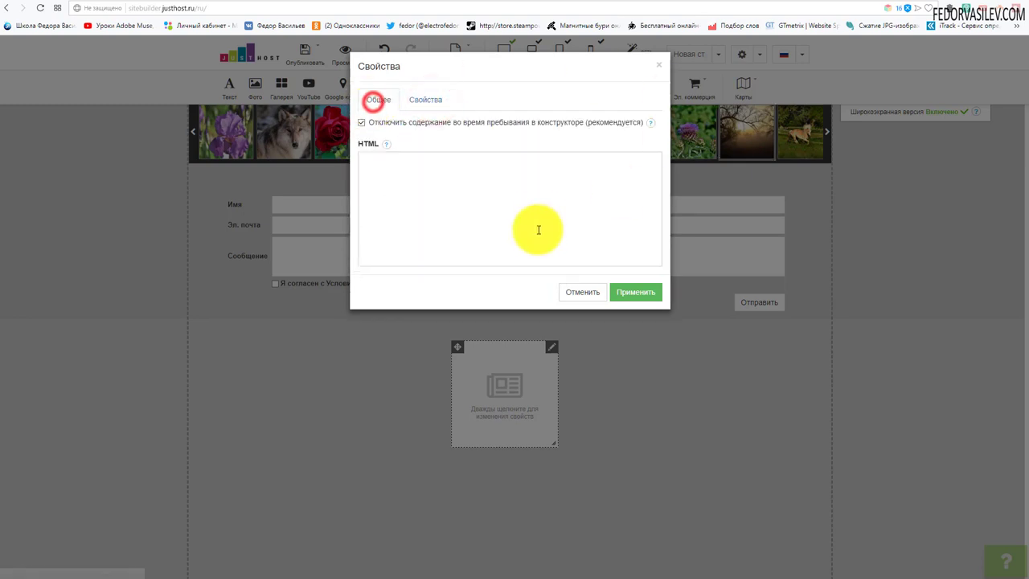
left_click(579, 292)
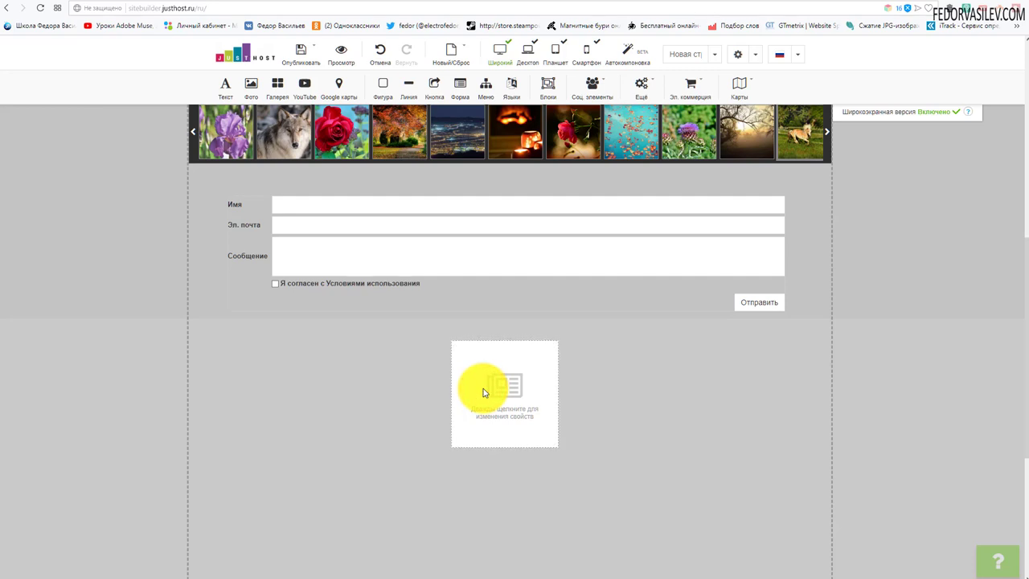
Step: Replace the AdSense element with a Google Calendar about 54 px below the contact form, widened to about 10 px from the content area's right edge
left_click(641, 87)
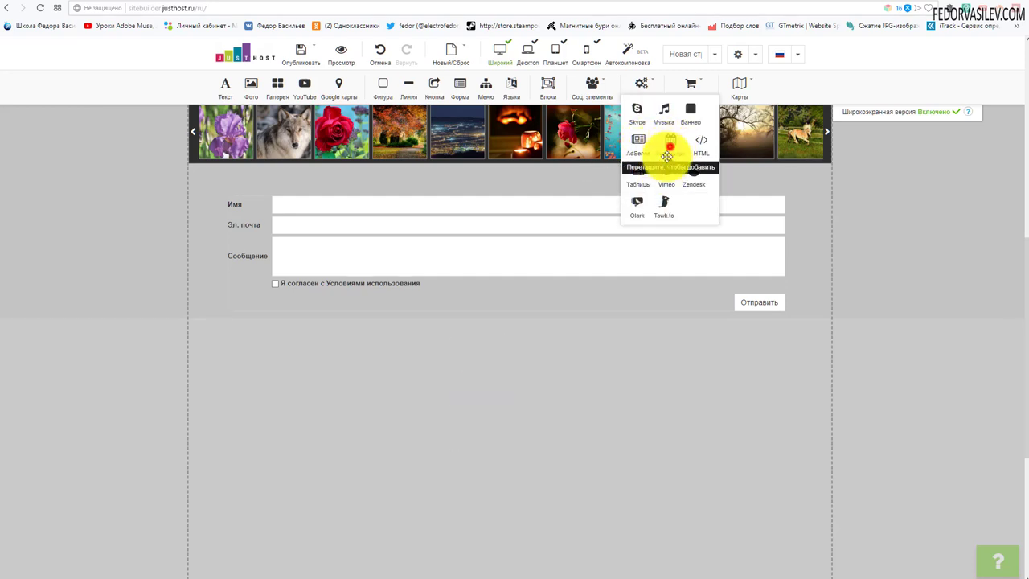
left_click_drag(667, 155, 305, 416)
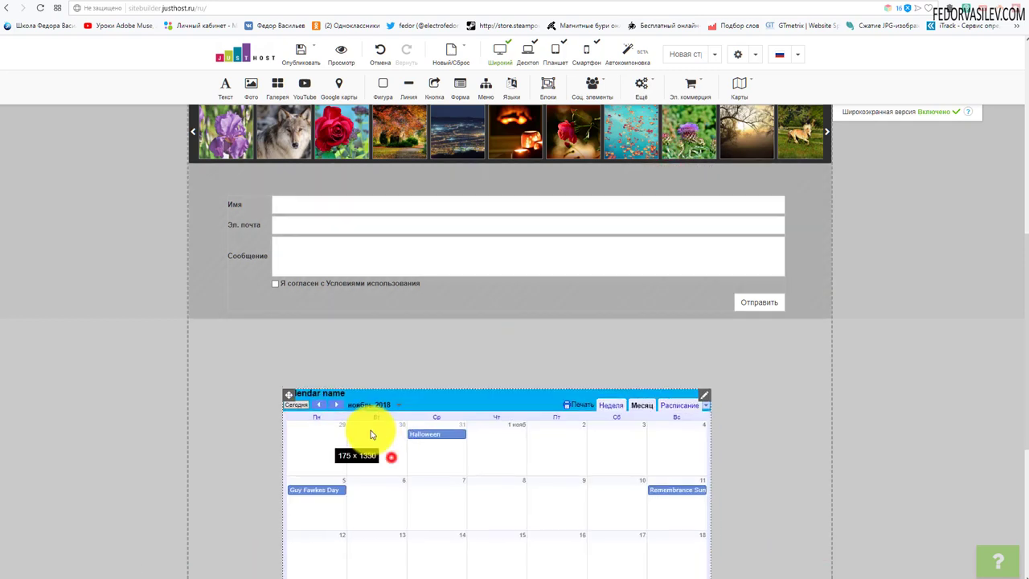
left_click_drag(370, 435, 271, 407)
scroll(547, 498, "down", 2)
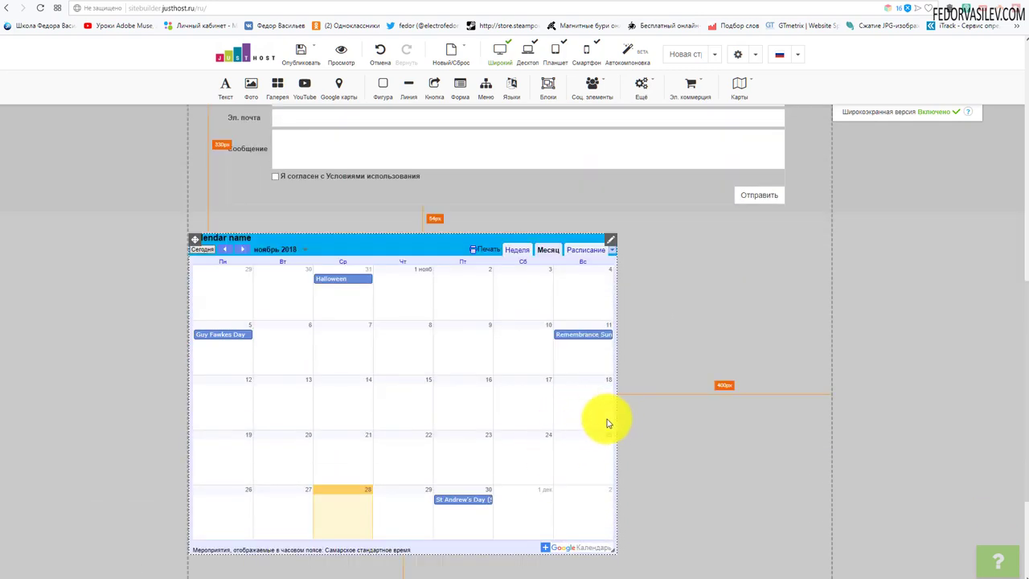
left_click_drag(619, 414, 825, 423)
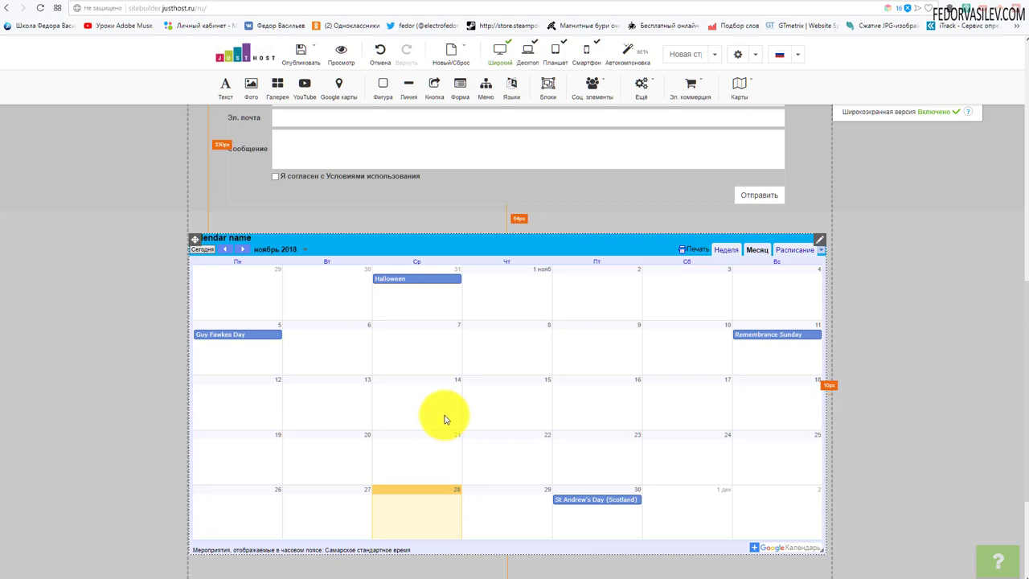
Step: Open the calendar's properties and set its language to Русский
left_click(819, 240)
left_click(836, 229)
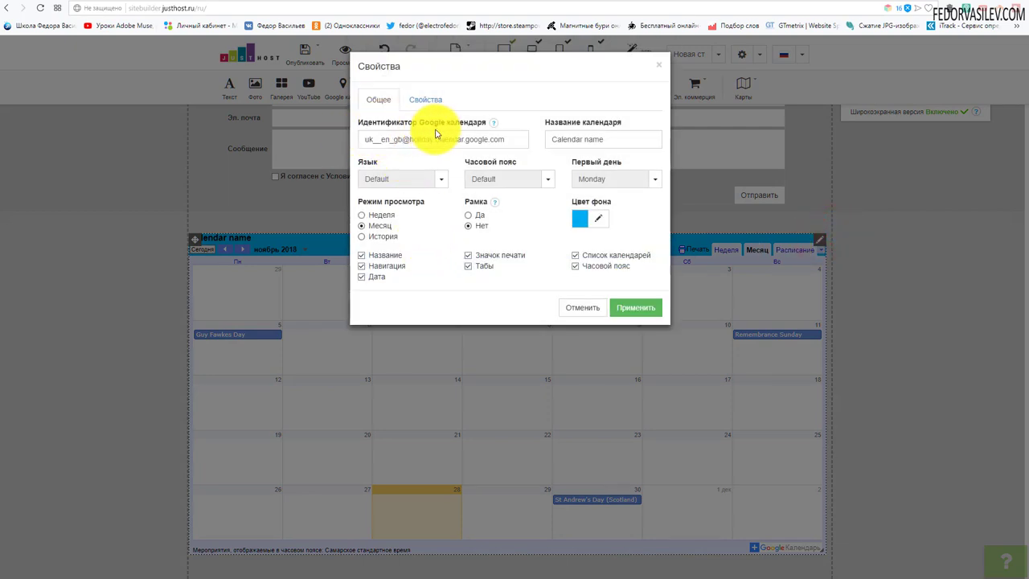
left_click_drag(513, 140, 357, 153)
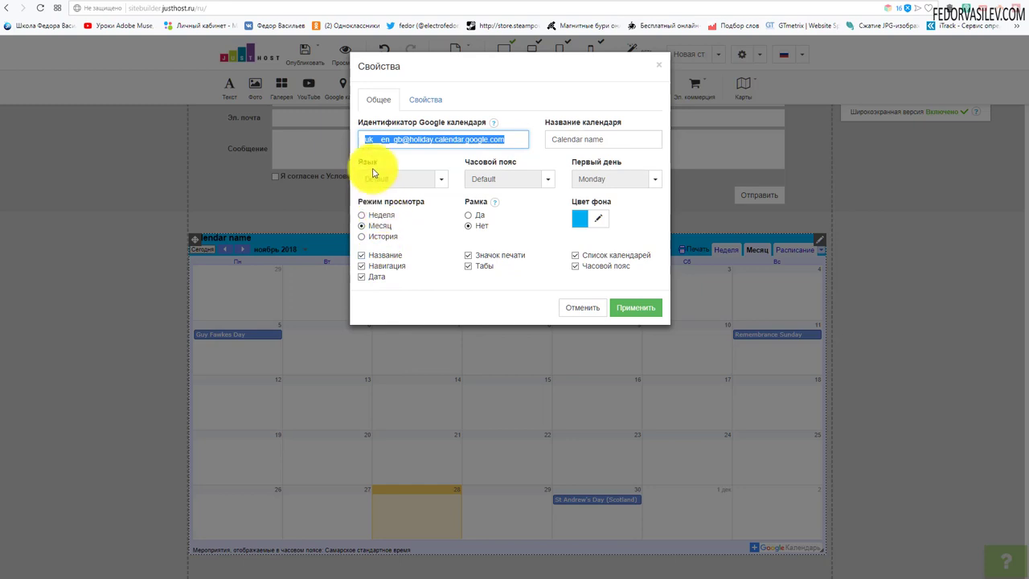
left_click(407, 179)
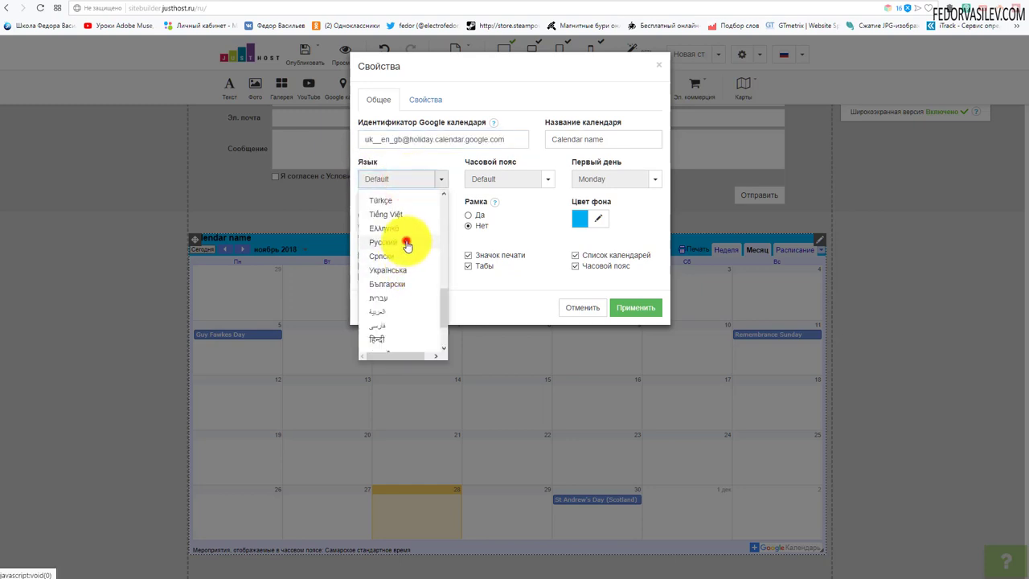
left_click(402, 241)
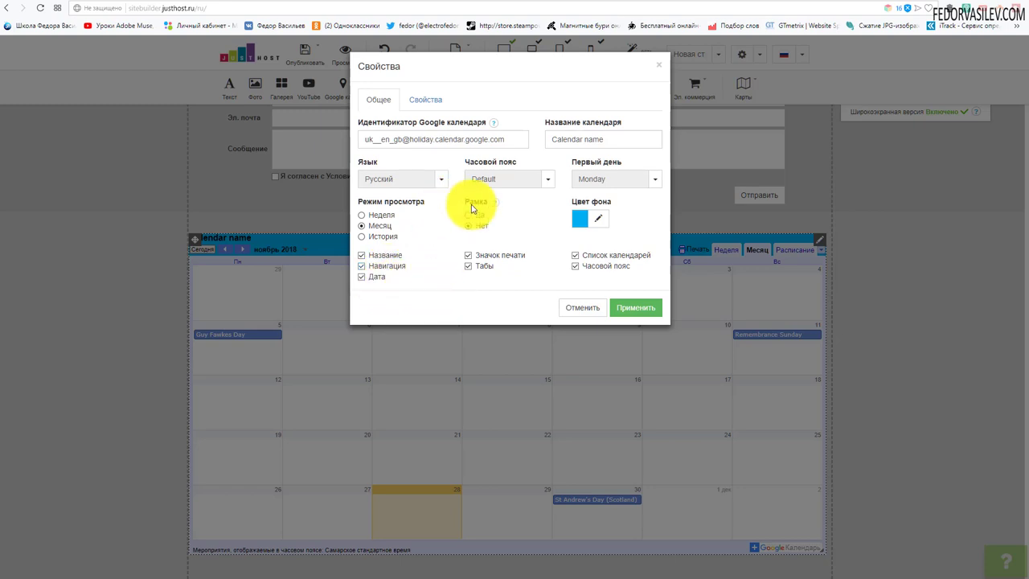
Step: Look through the calendar's time zone and first-day options without choosing a different one
left_click(522, 183)
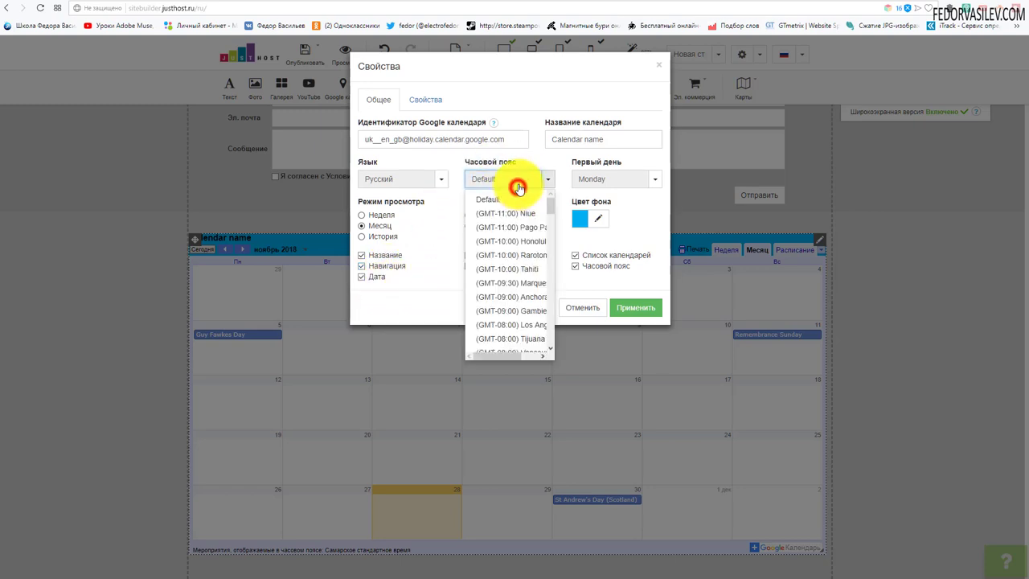
left_click(459, 218)
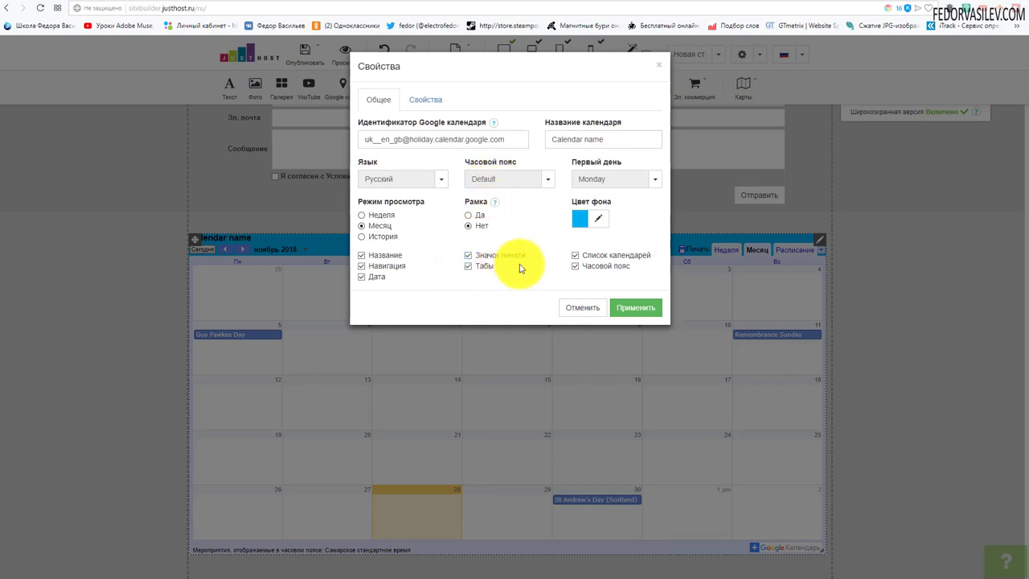
left_click(613, 180)
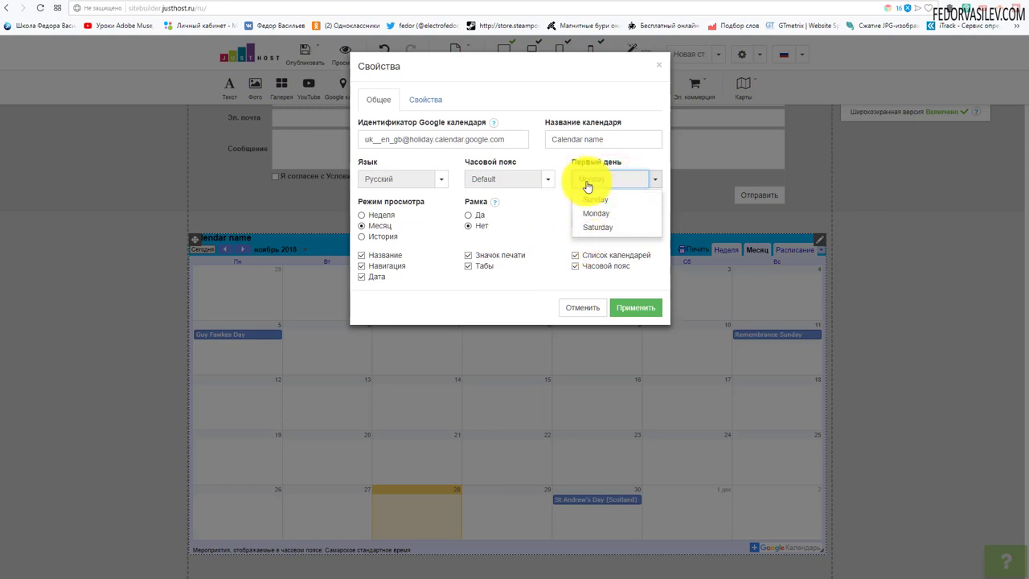
left_click(547, 223)
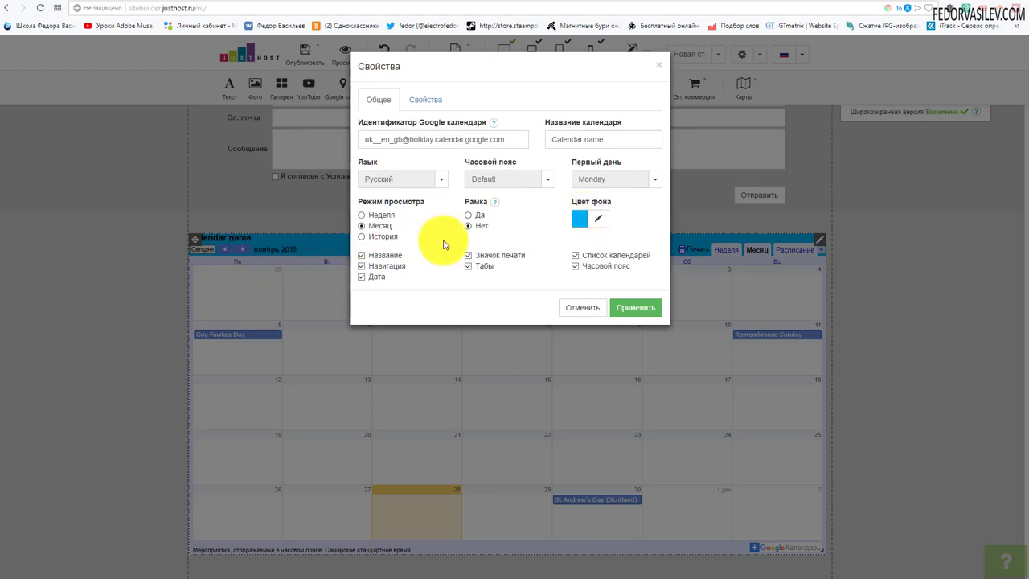
Step: Set the calendar's background colour to green 439143
left_click(577, 224)
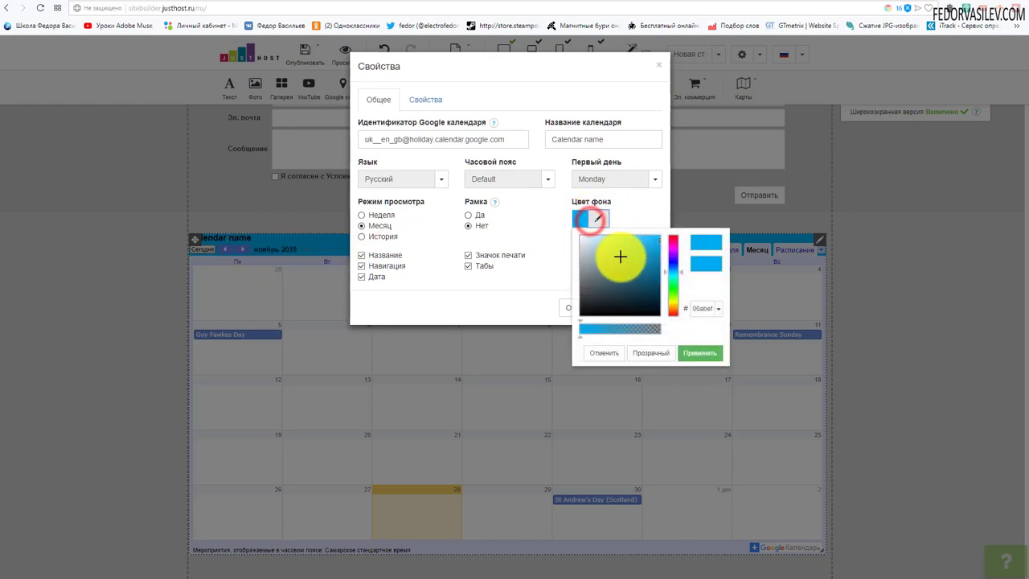
left_click(626, 266)
left_click(673, 290)
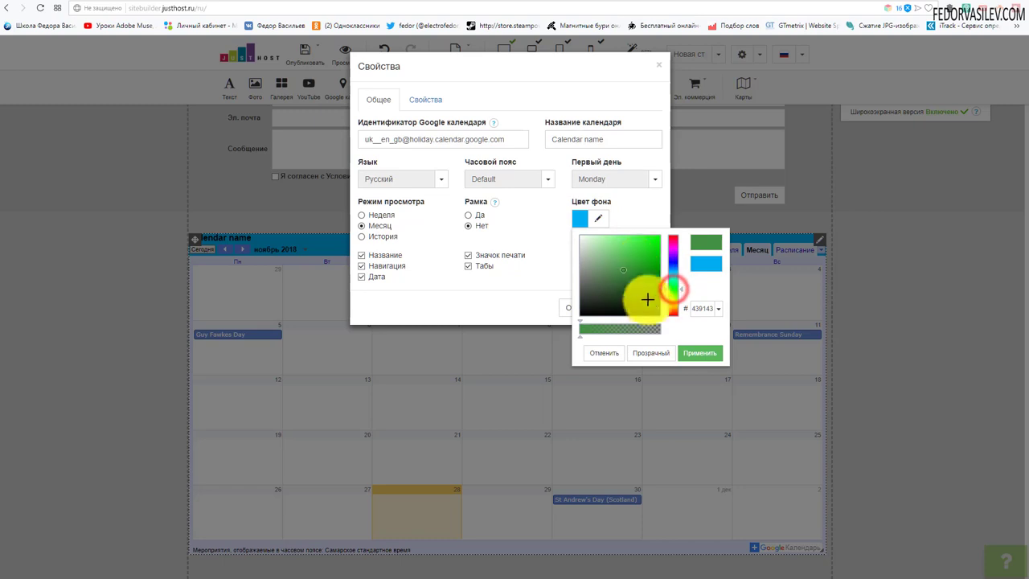
left_click(690, 354)
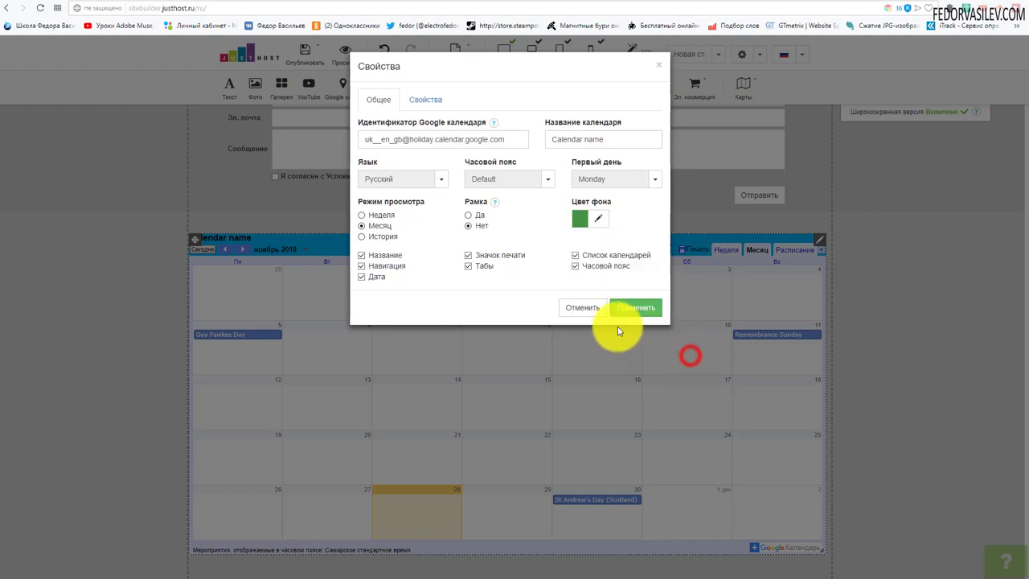
Step: Turn off all of the calendar's display elements, replace its name with text beginning "де", and apply the properties
left_click(574, 266)
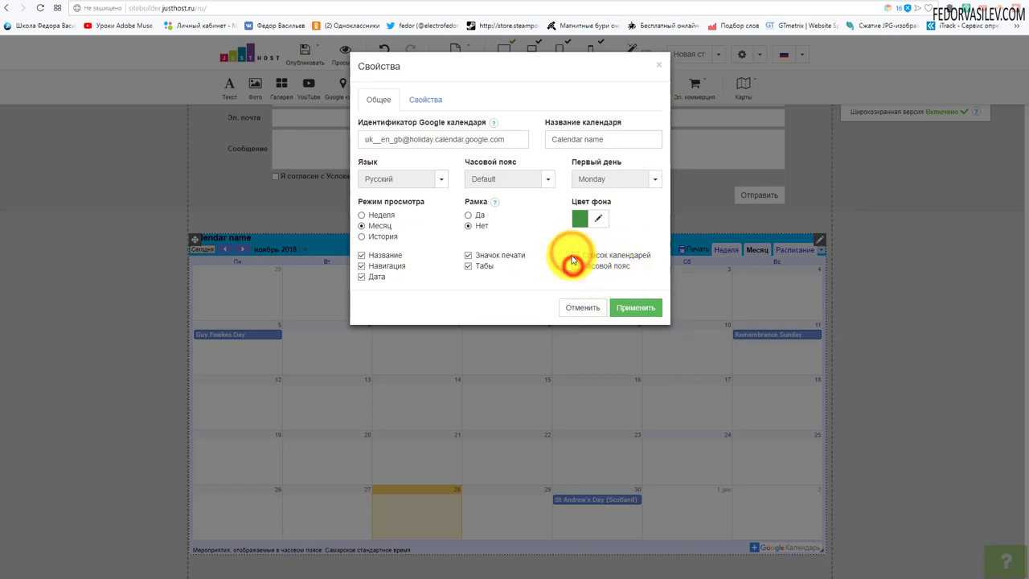
left_click(468, 257)
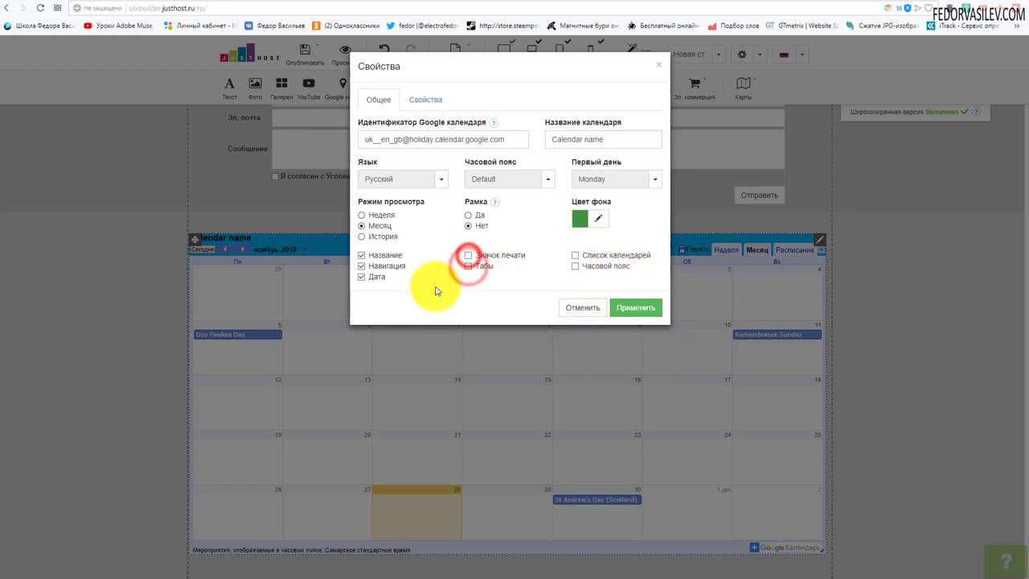
left_click(361, 255)
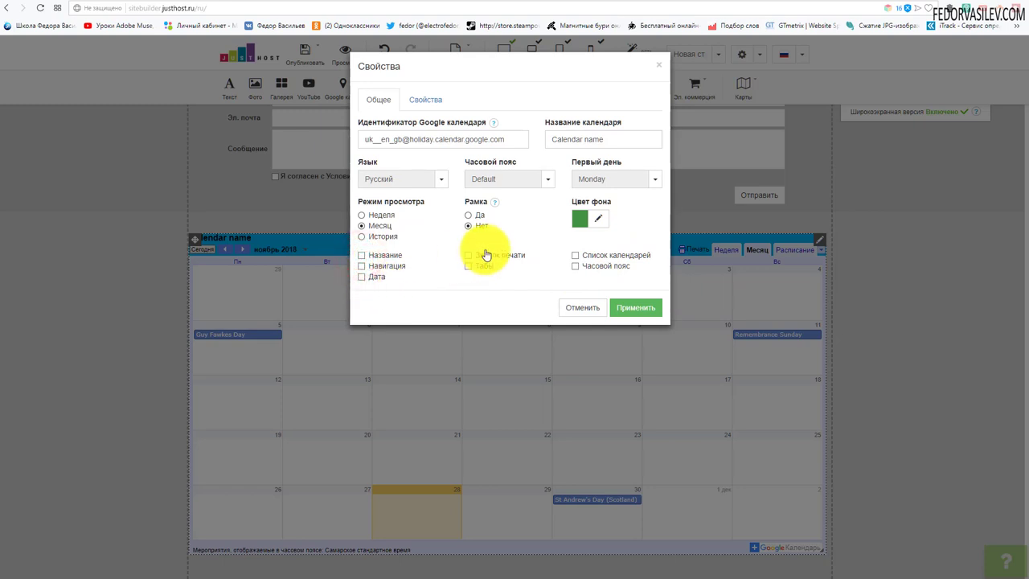
left_click_drag(615, 140, 533, 140)
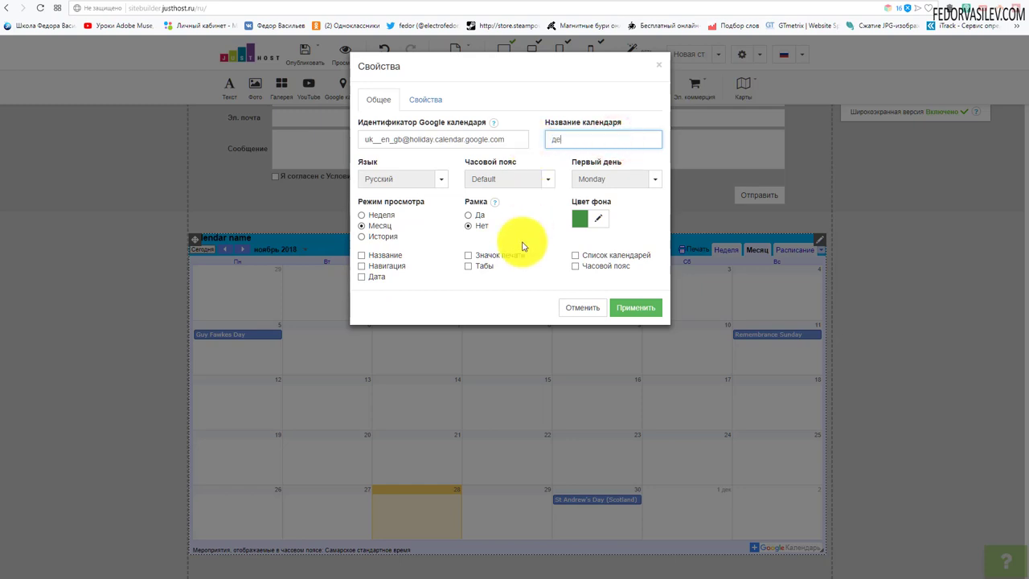
left_click(620, 308)
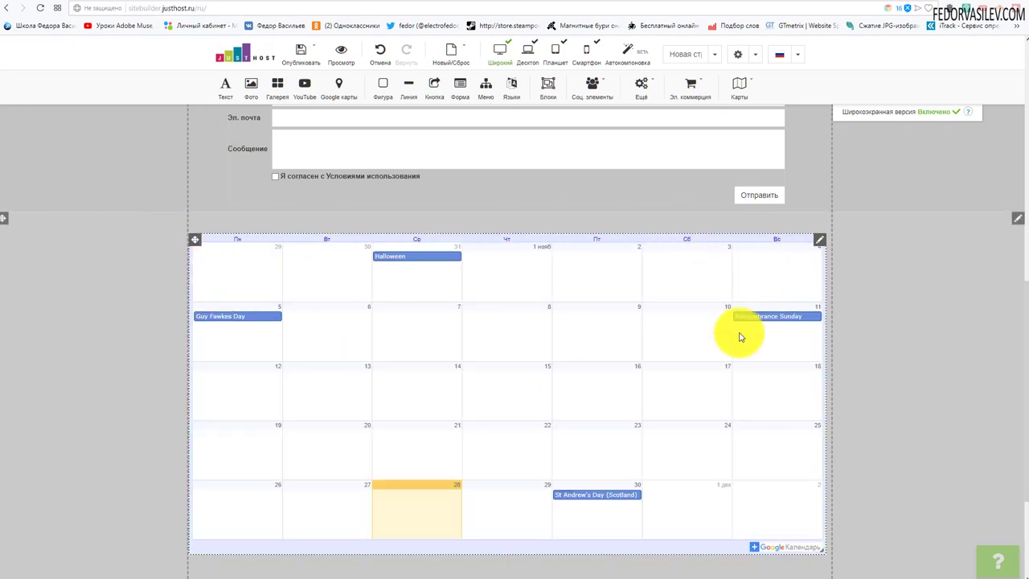
Step: Replace the calendar with an HTML code element placed at 490 × 1690 px, near the bottom of the block below the contact form
scroll(450, 305, "down", 2)
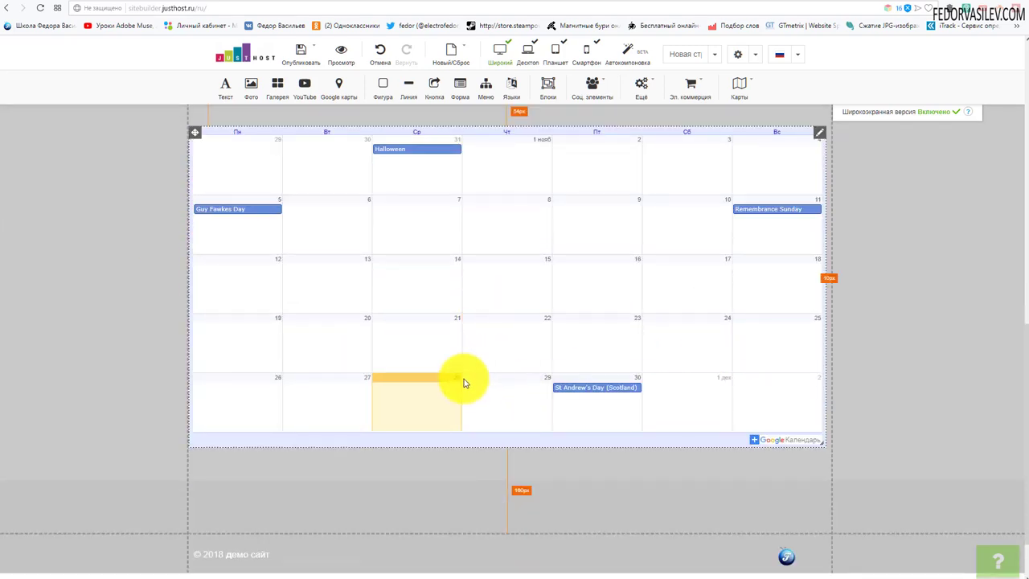
scroll(462, 379, "up", 1)
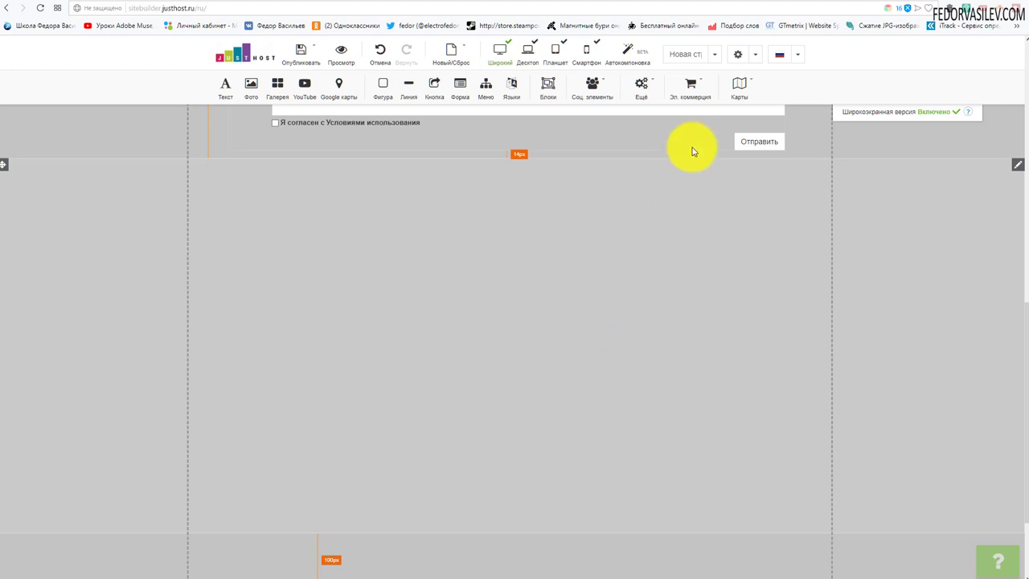
left_click(694, 87)
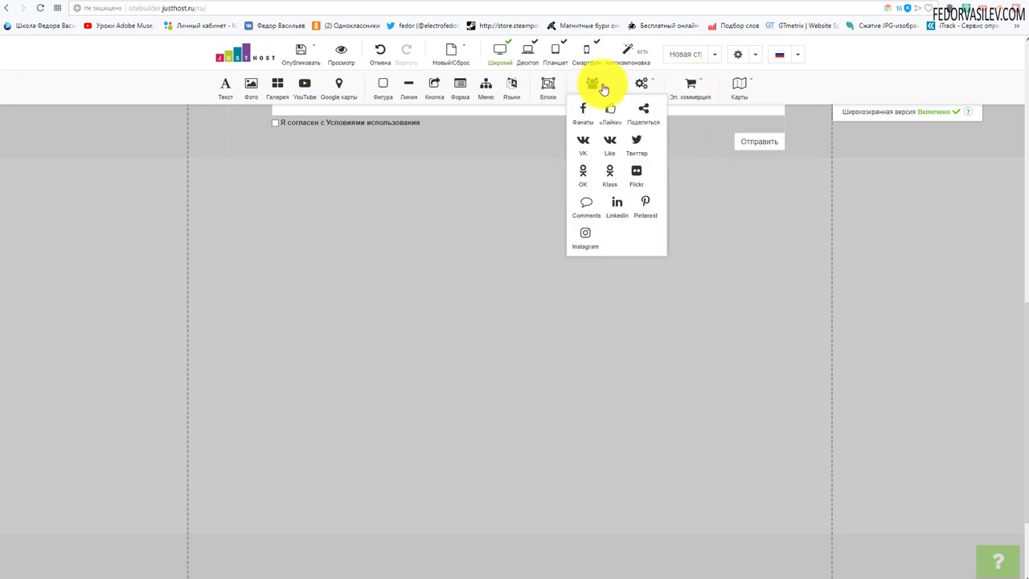
mouse_move(641, 87)
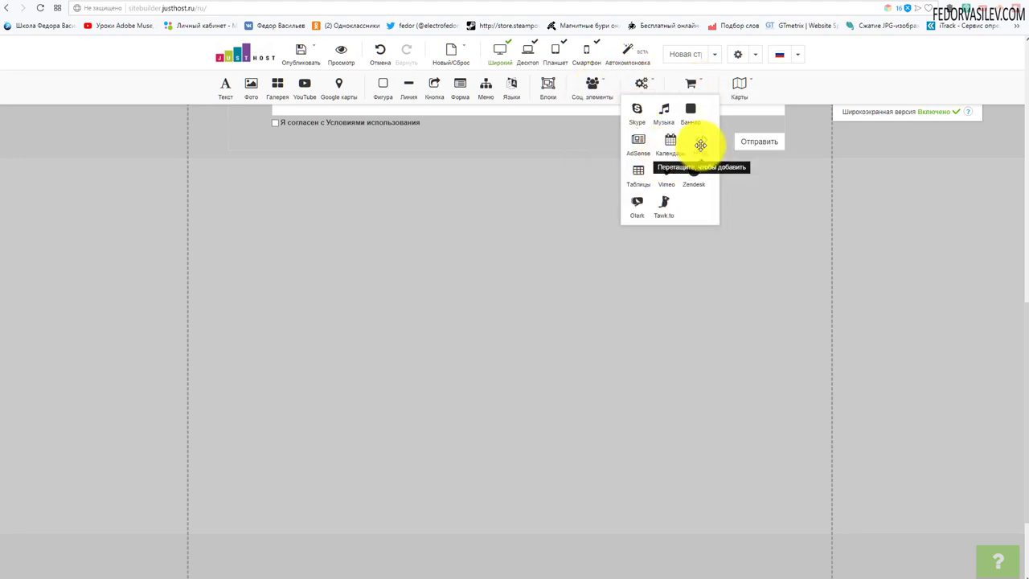
left_click_drag(702, 143, 306, 214)
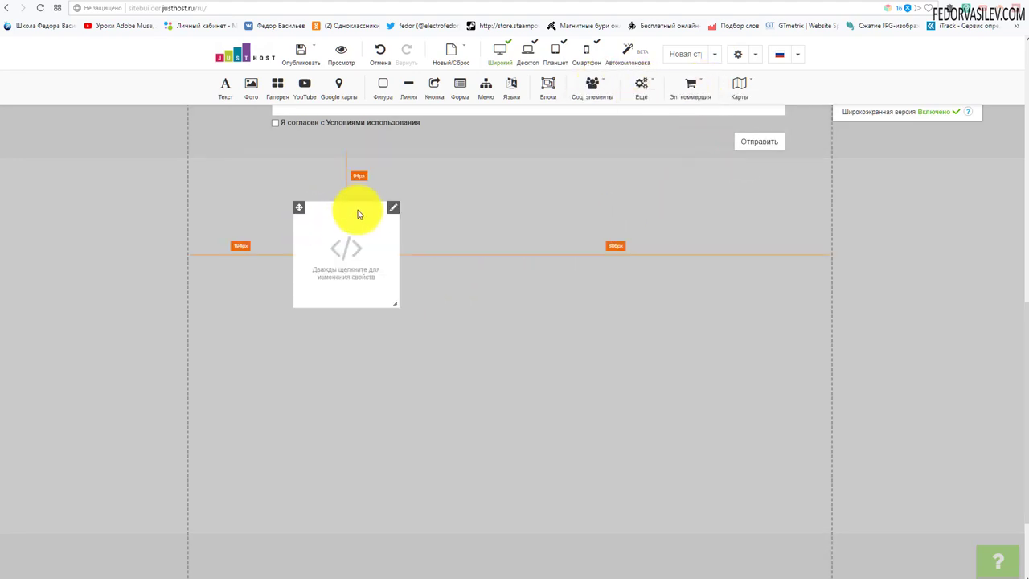
left_click_drag(374, 238, 531, 457)
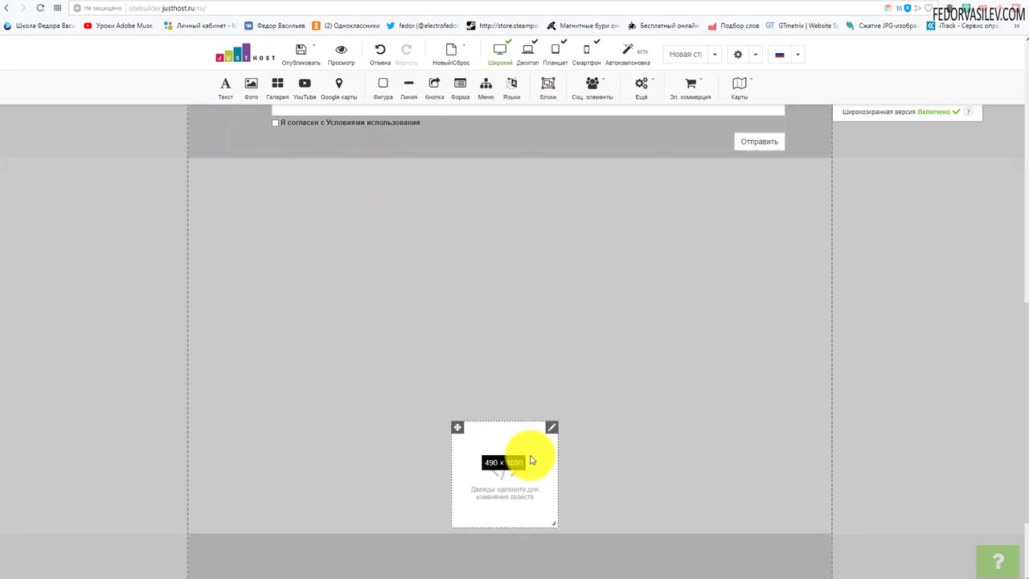
Step: Look through the HTML element's code field and its size and position properties, and close them without changes
left_click(551, 428)
left_click(586, 408)
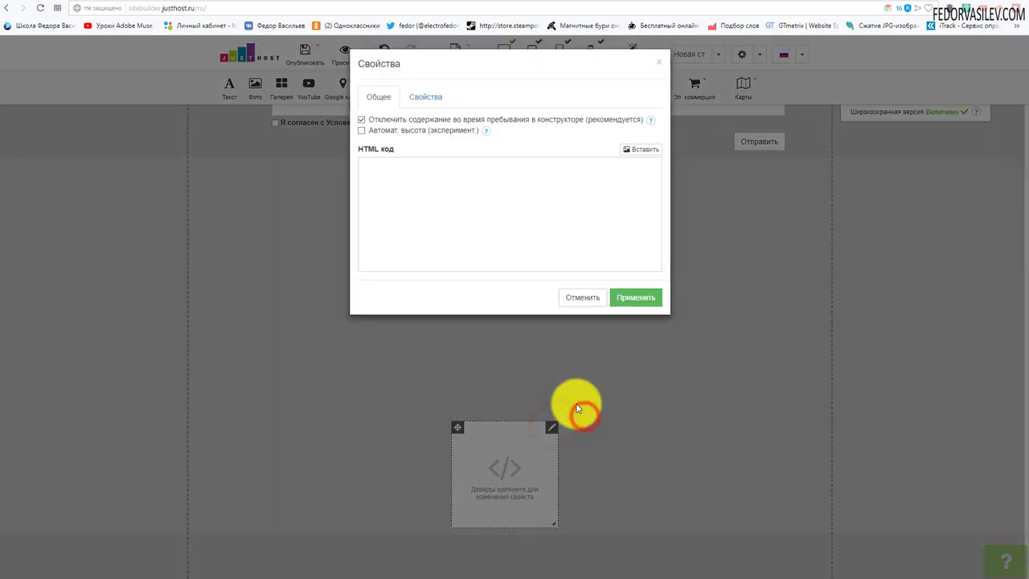
left_click(426, 211)
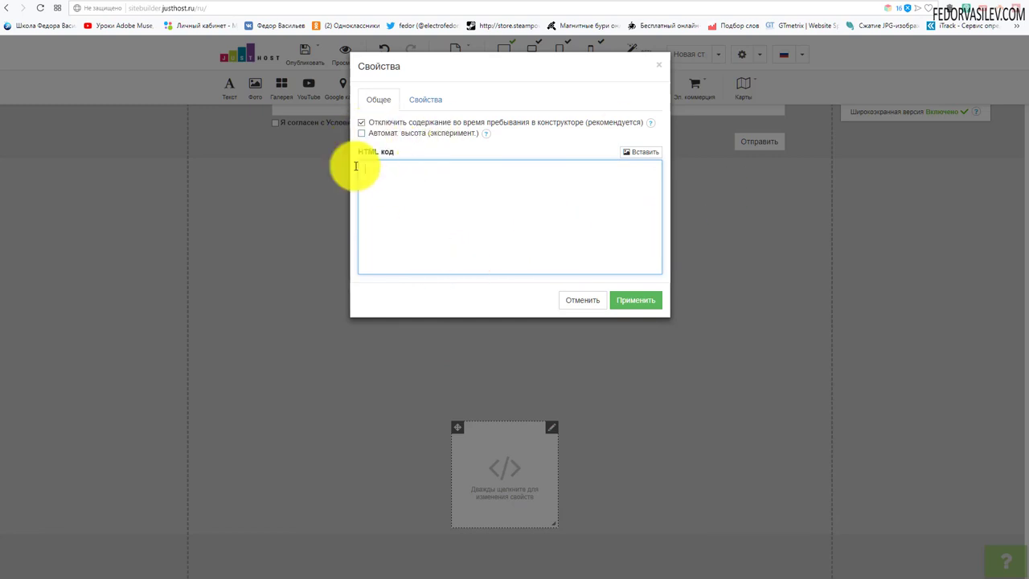
left_click(412, 99)
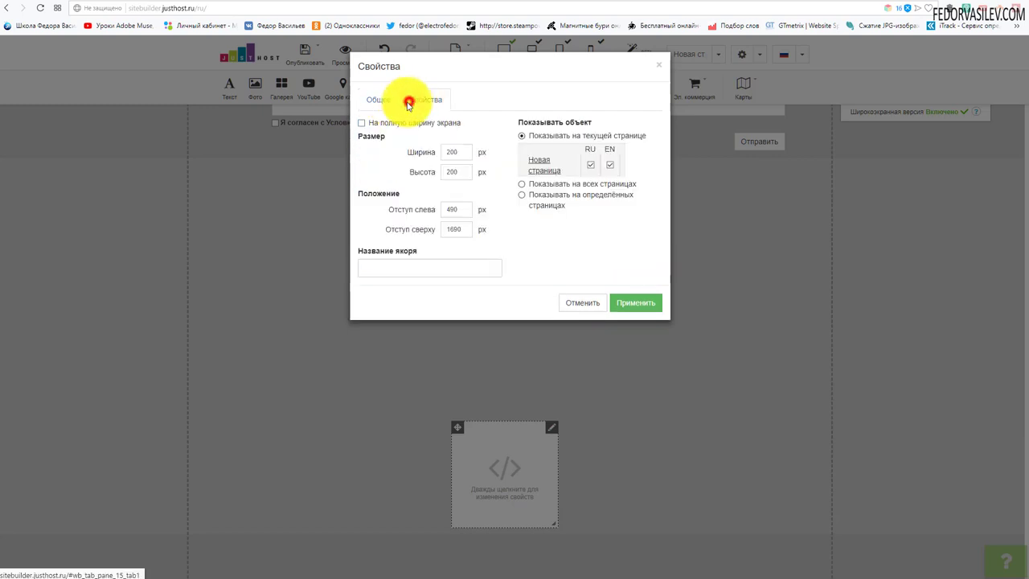
left_click(375, 99)
left_click(443, 184)
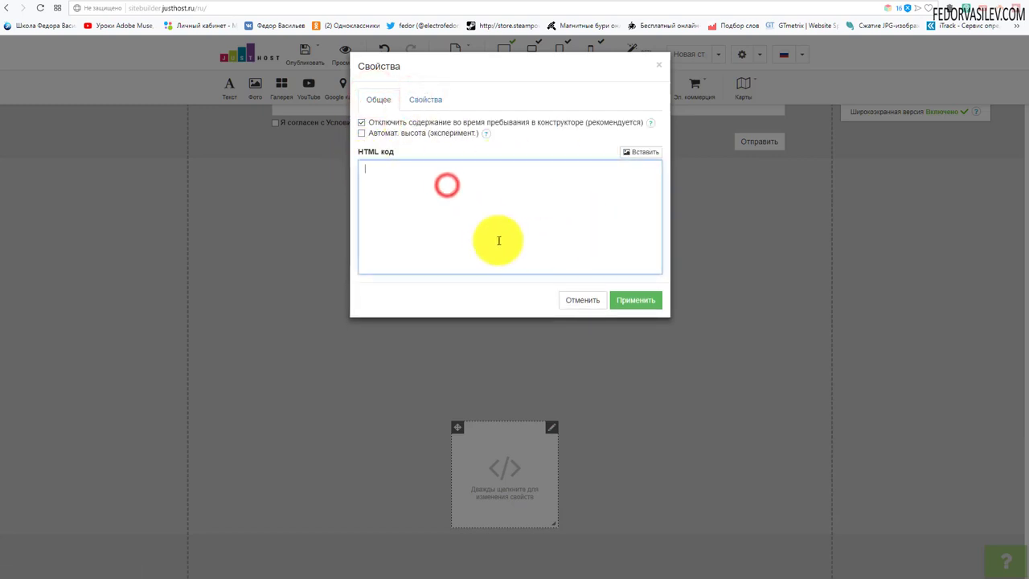
left_click(402, 190)
left_click(603, 302)
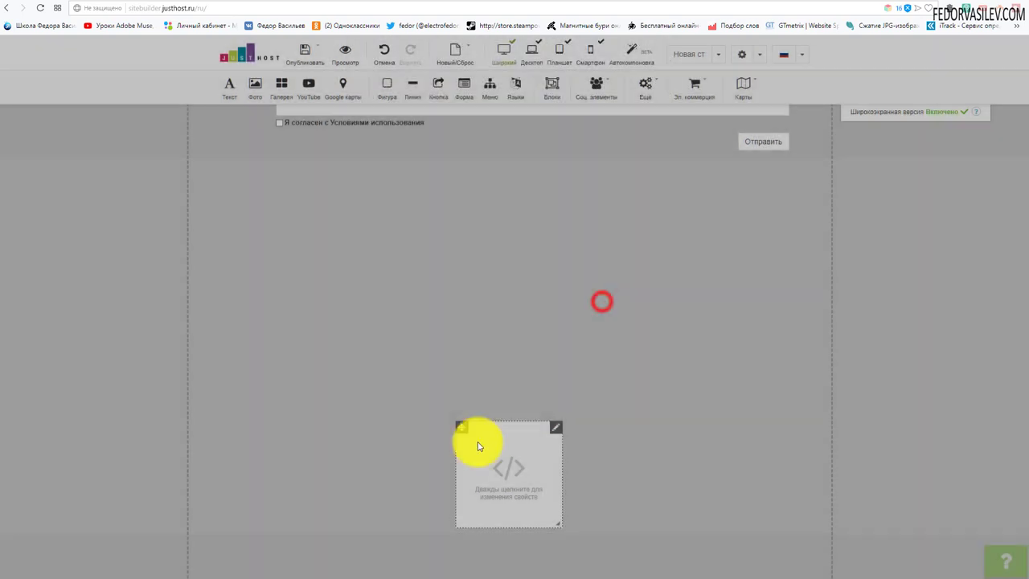
Step: Replace the HTML element with a 2×2 table about 274 px below the contact form and 13 px from the content area's left edge
key("Delete")
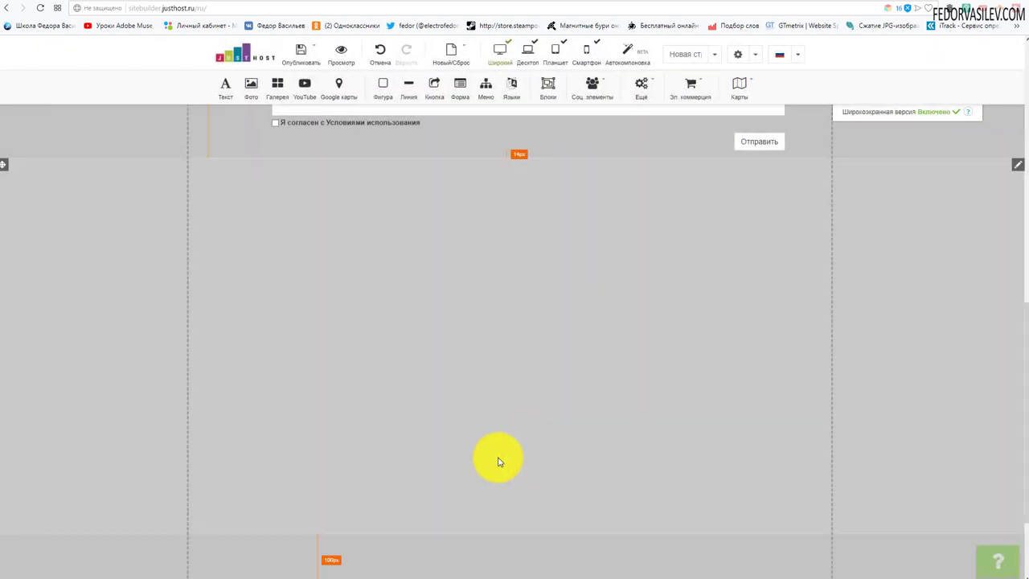
mouse_move(648, 95)
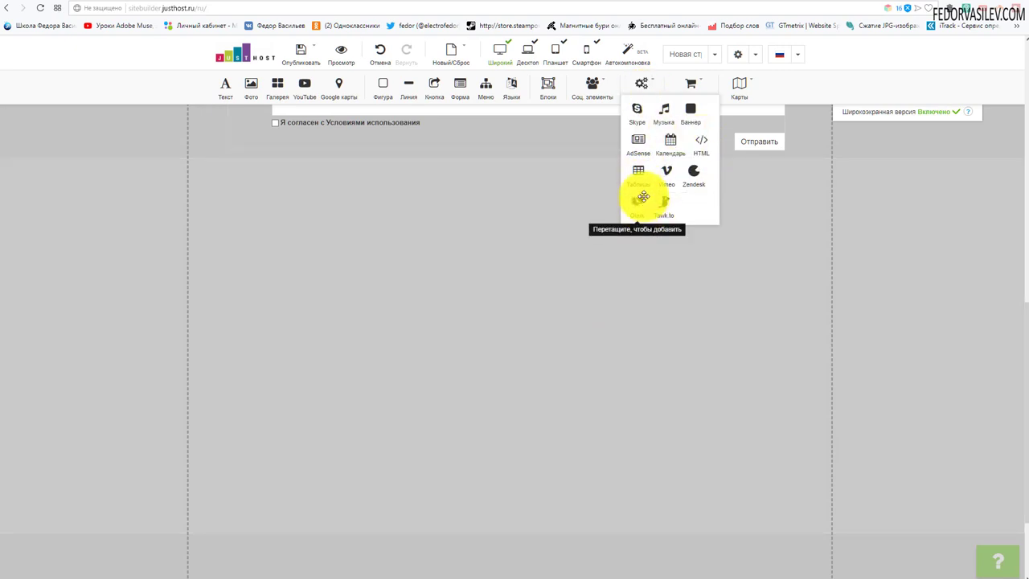
left_click_drag(638, 172, 202, 190)
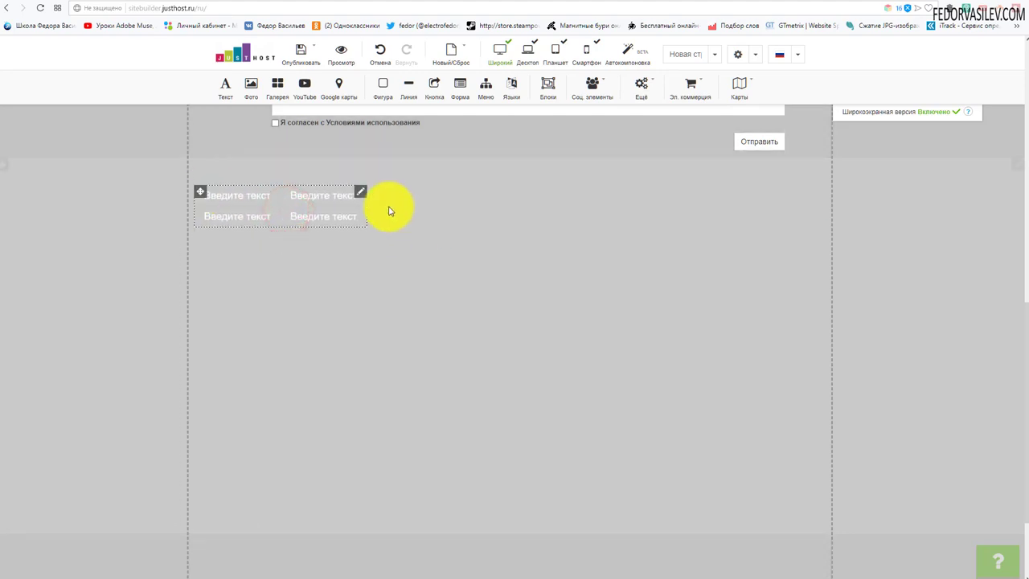
right_click(357, 193)
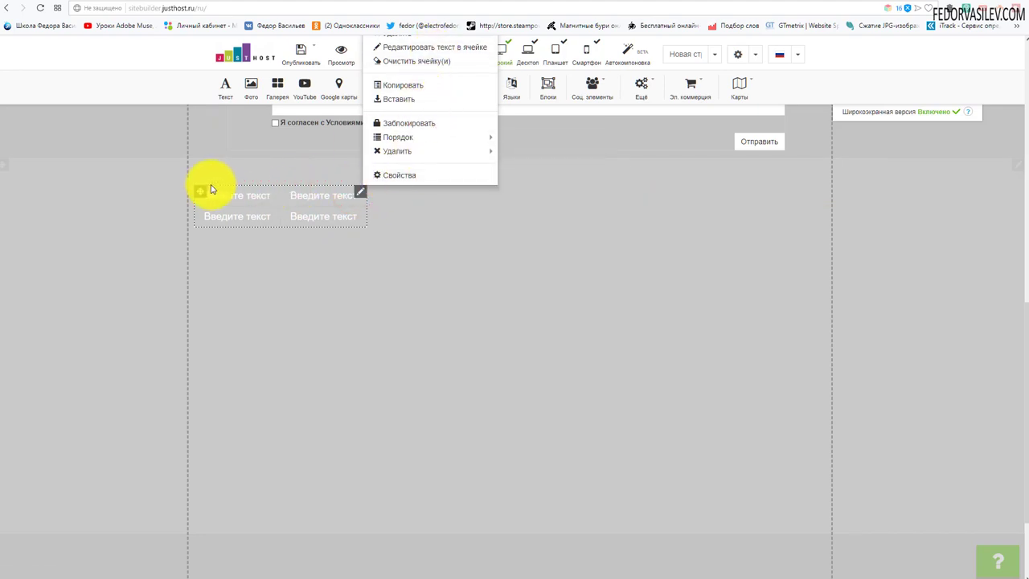
left_click_drag(200, 190, 202, 305)
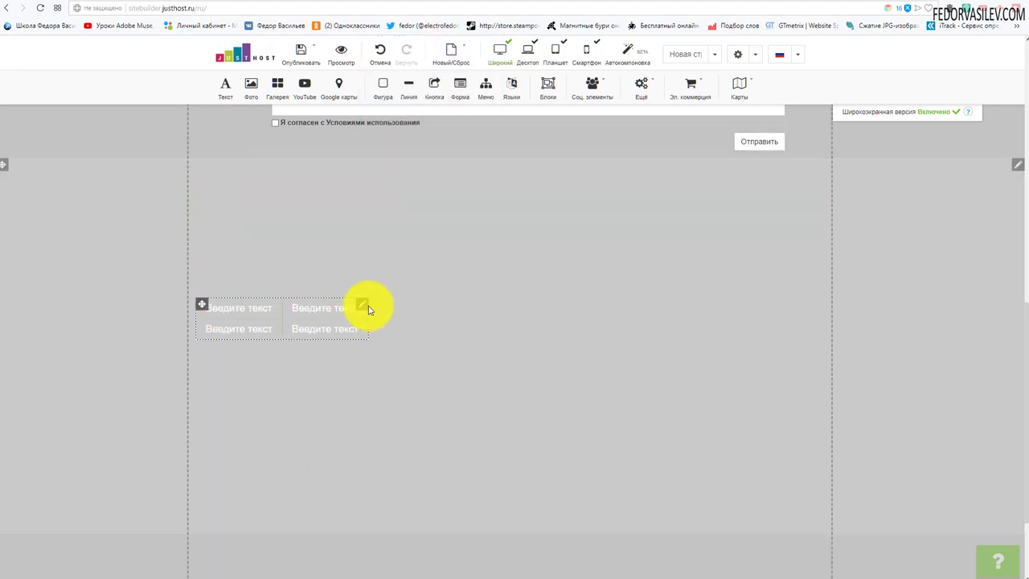
Step: Extend the table with one more row and a column on its right side
right_click(366, 308)
mouse_move(432, 139)
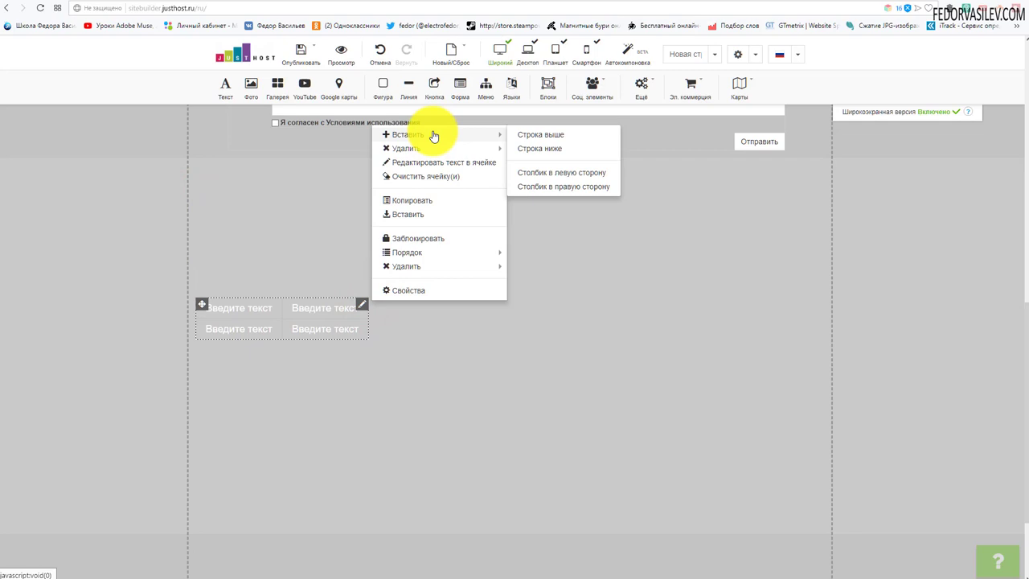
left_click(571, 141)
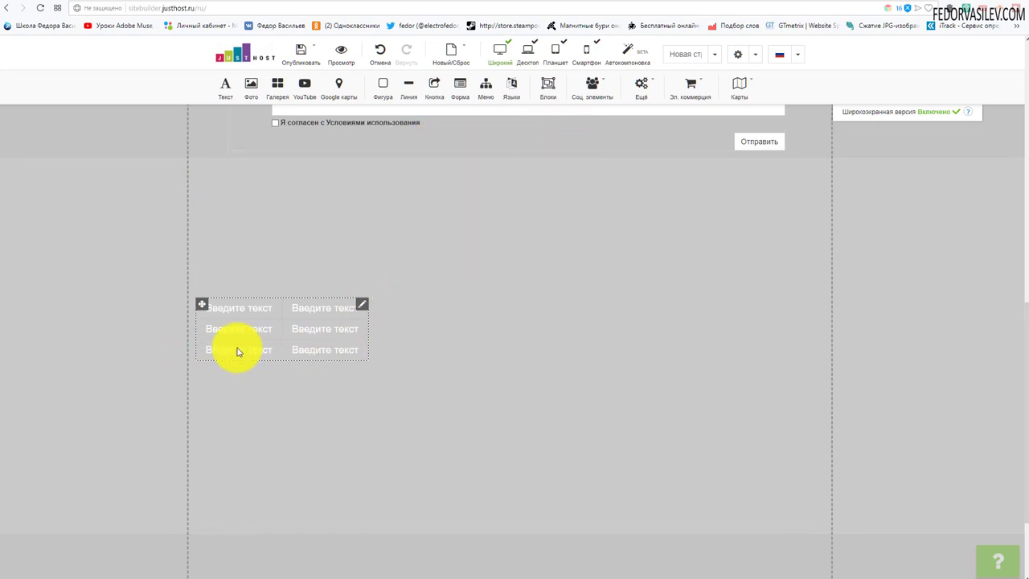
right_click(361, 304)
mouse_move(471, 137)
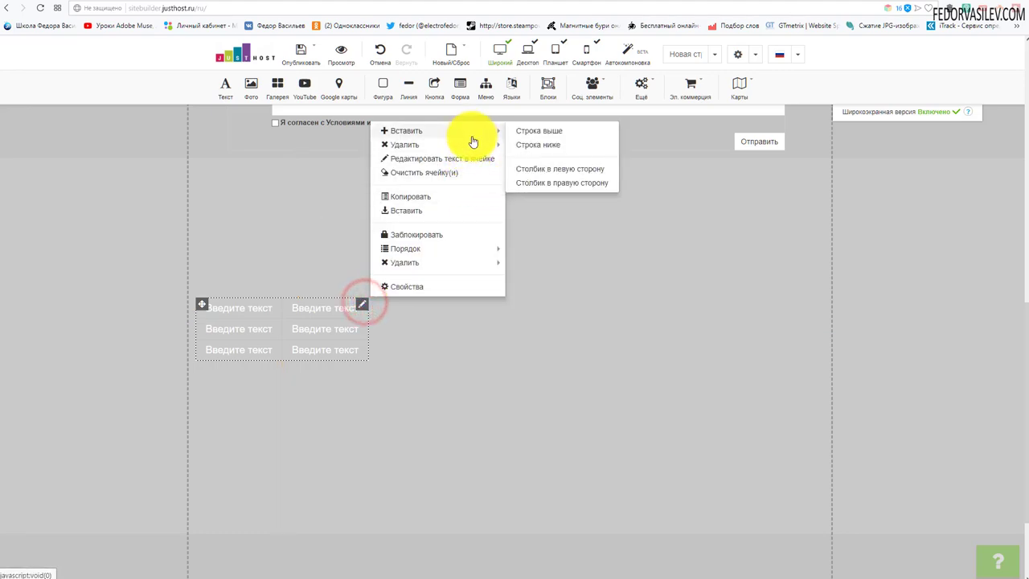
left_click(573, 183)
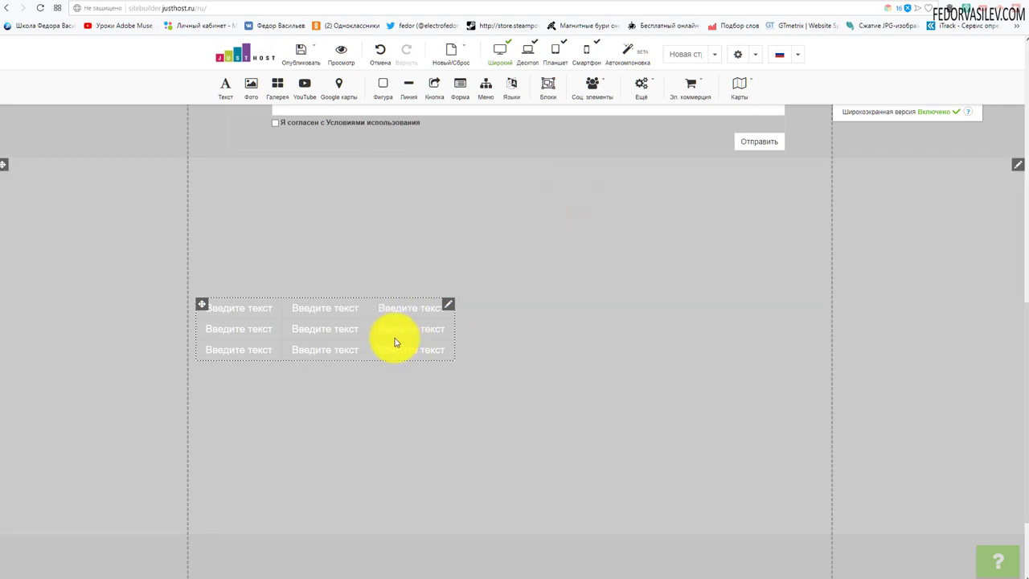
right_click(447, 304)
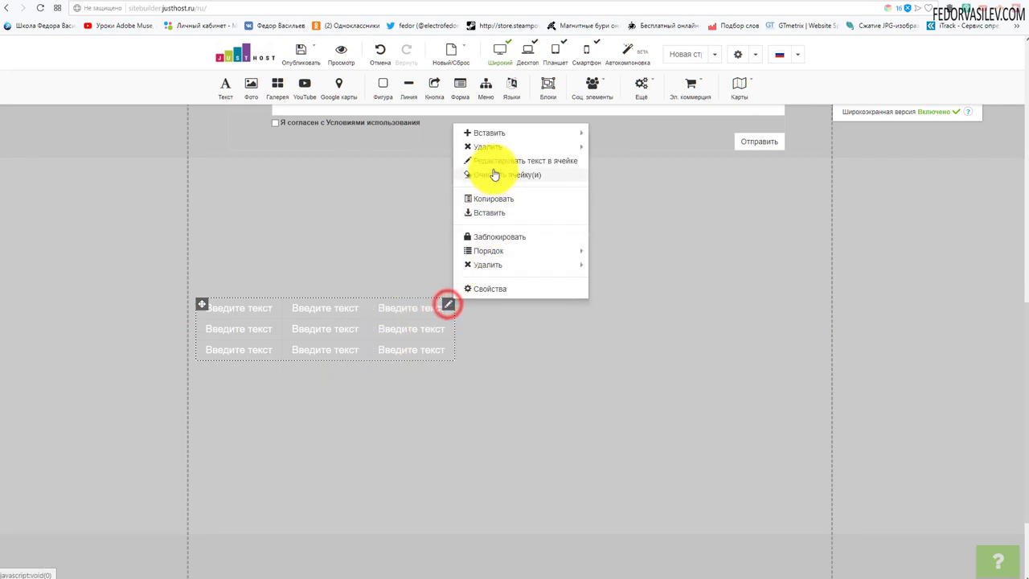
mouse_move(504, 141)
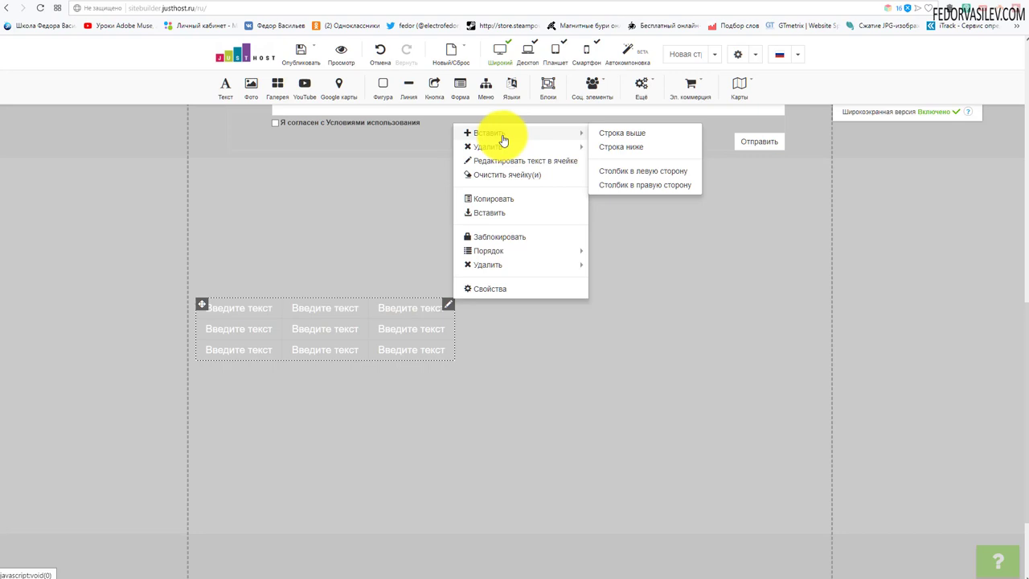
mouse_move(529, 152)
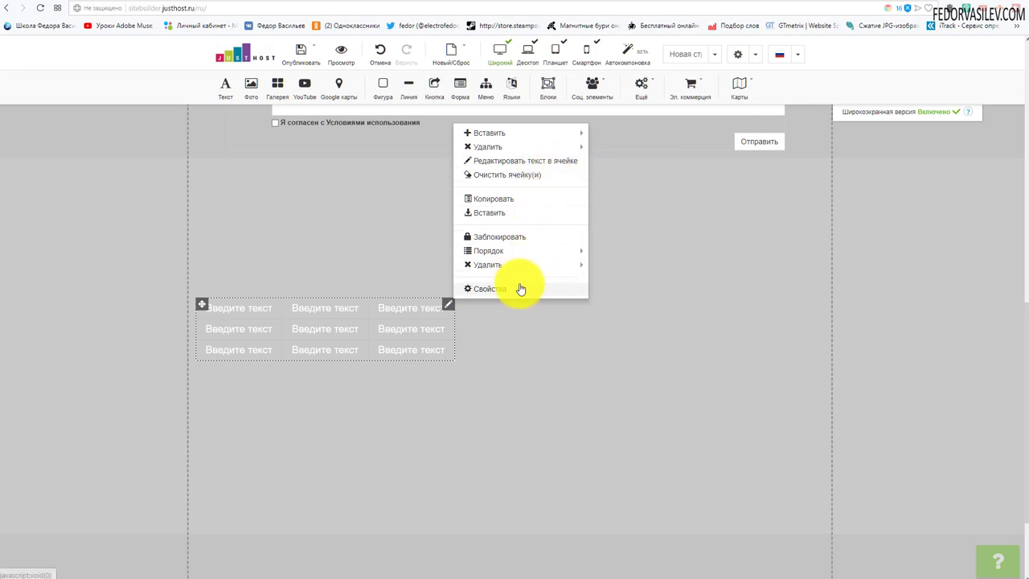
Step: Replace the placeholder text in the table's first cell with "ппппп"
double_click(246, 308)
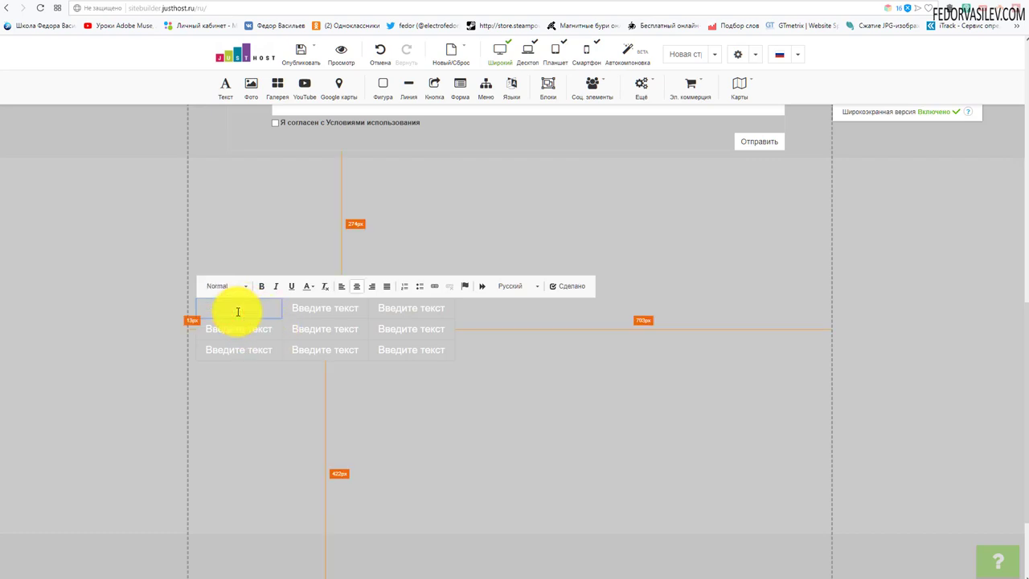
left_click_drag(259, 311, 198, 308)
left_click(249, 306)
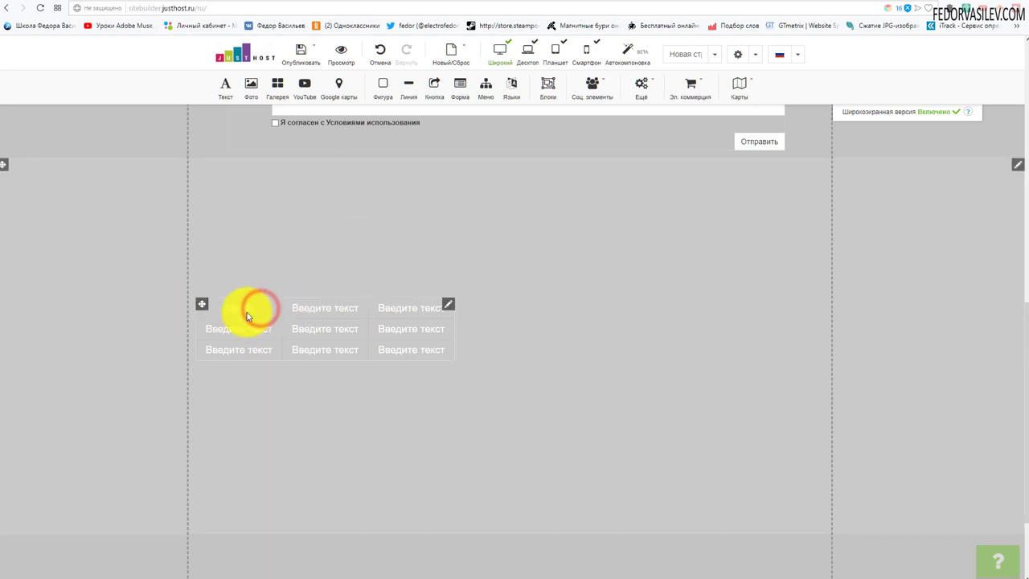
Step: Set the first cell's text colour to purple 8c248c and apply the Sub Title style to it
double_click(243, 308)
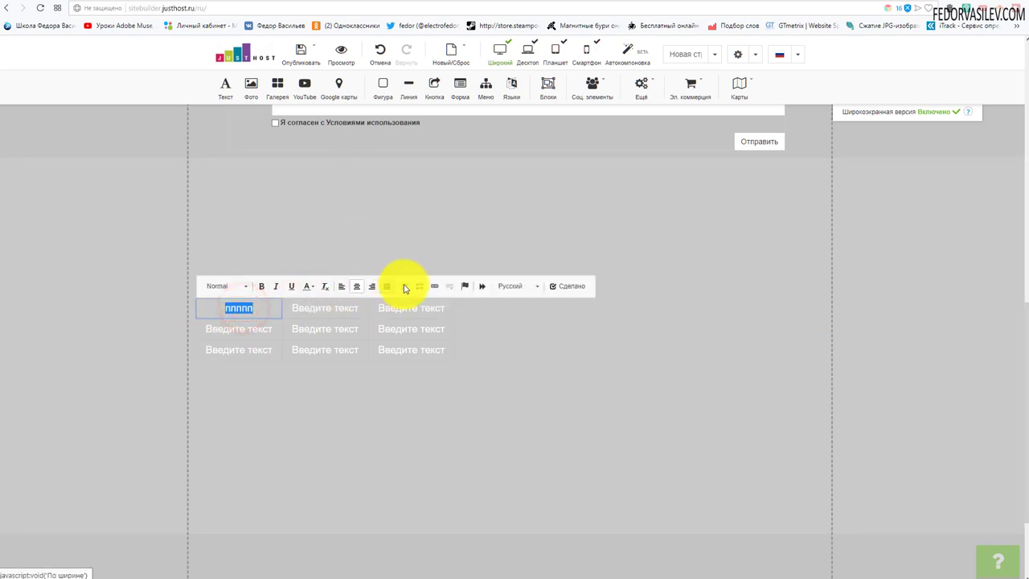
left_click(480, 285)
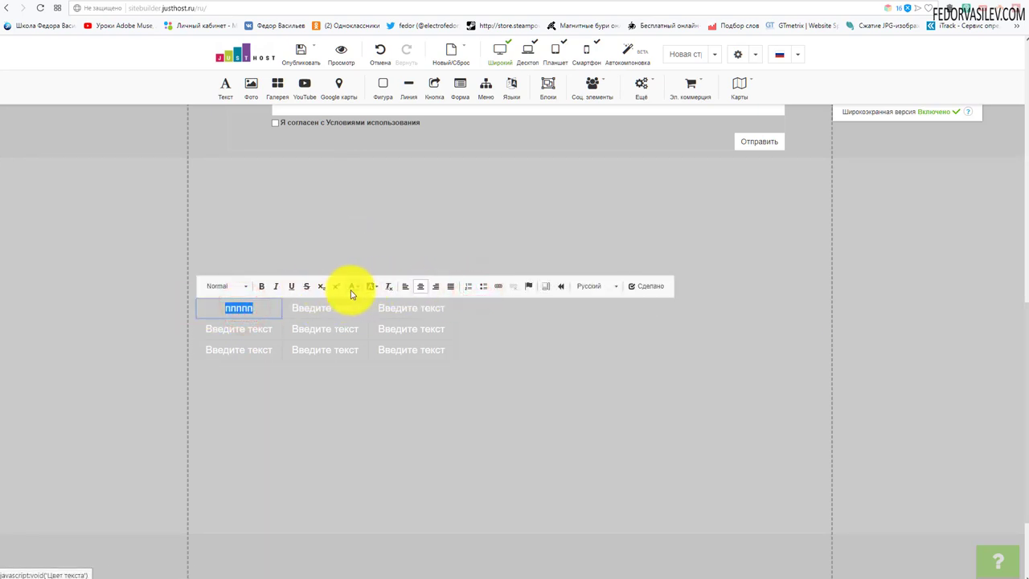
left_click(354, 286)
left_click(411, 336)
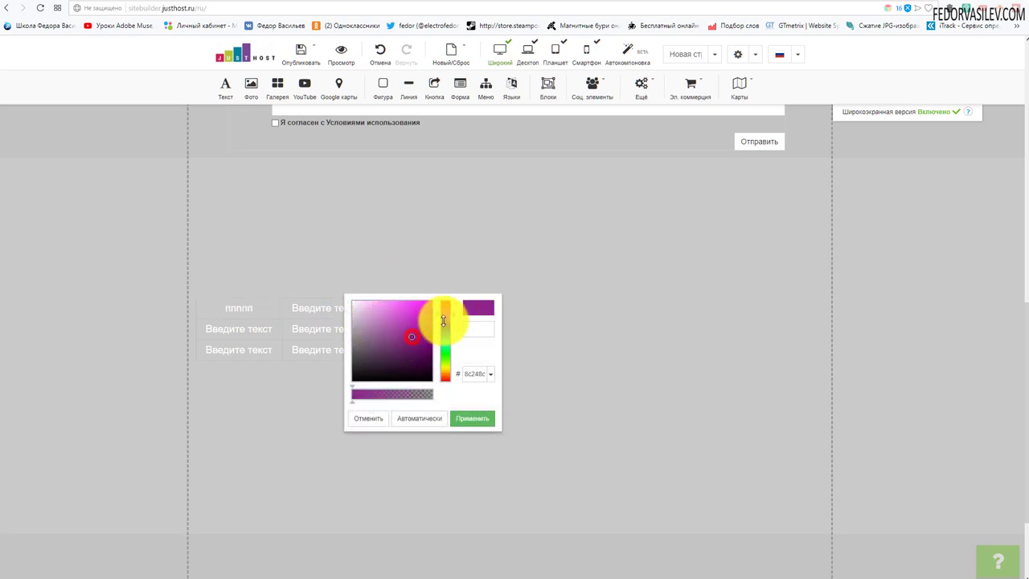
left_click(469, 420)
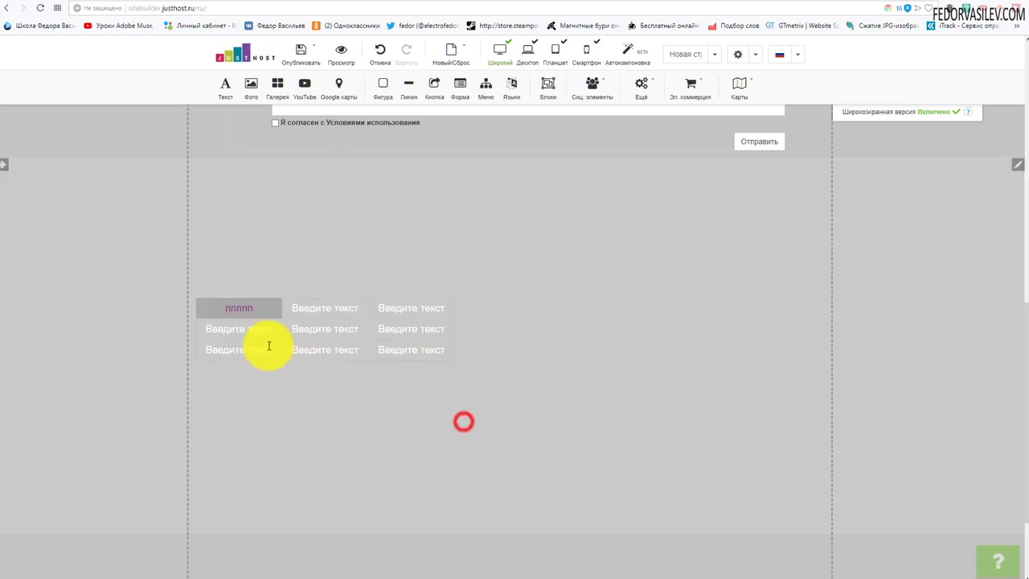
left_click(249, 311)
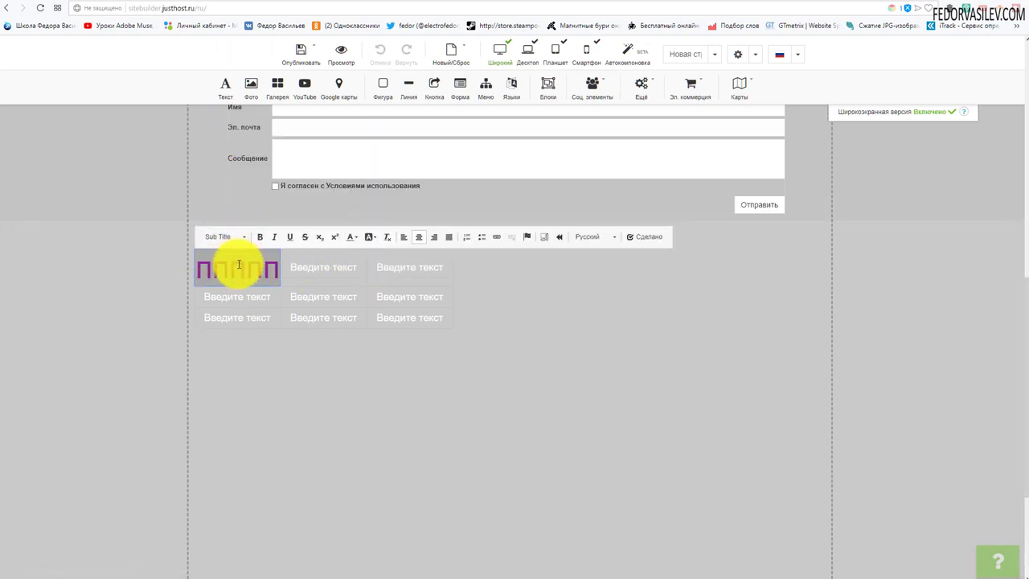
Step: Change the style of the first table cell's text to Page Title
left_click(238, 265)
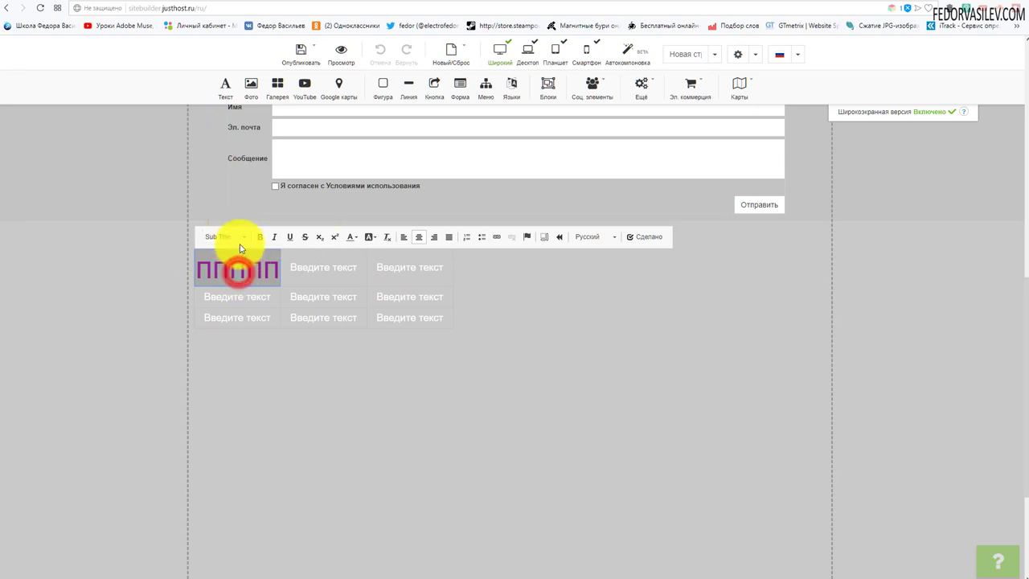
left_click(239, 242)
left_click(232, 272)
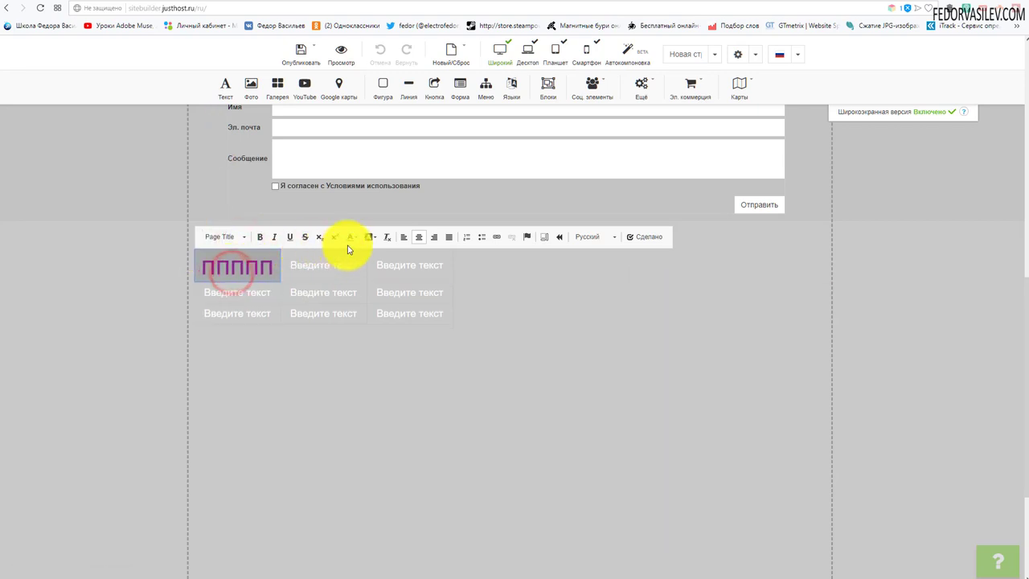
Step: Give the first cell's text a bright green background colour and finish editing the cell
left_click(375, 240)
left_click(462, 300)
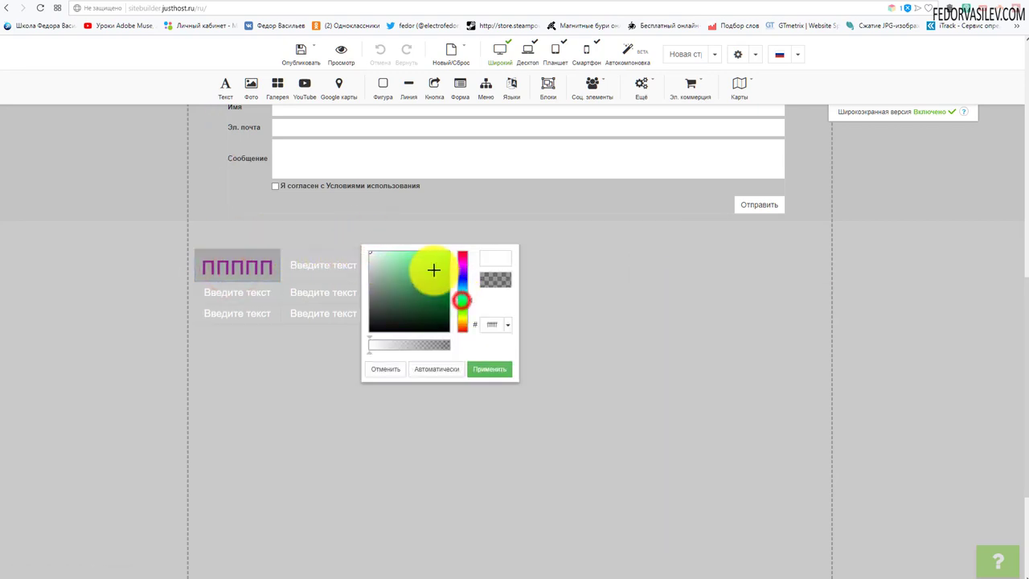
left_click(434, 270)
left_click(485, 368)
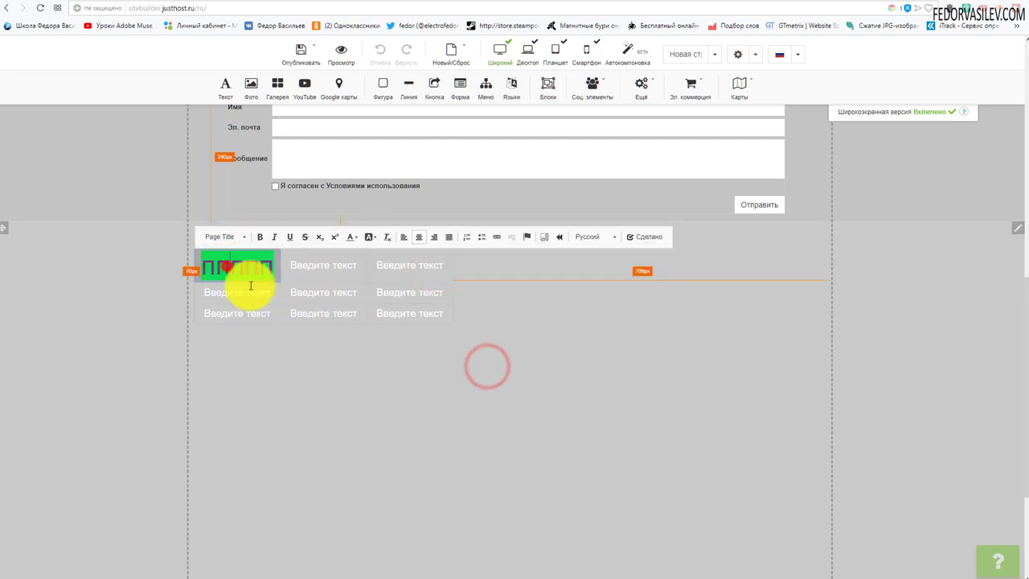
left_click(232, 267)
left_click(314, 306)
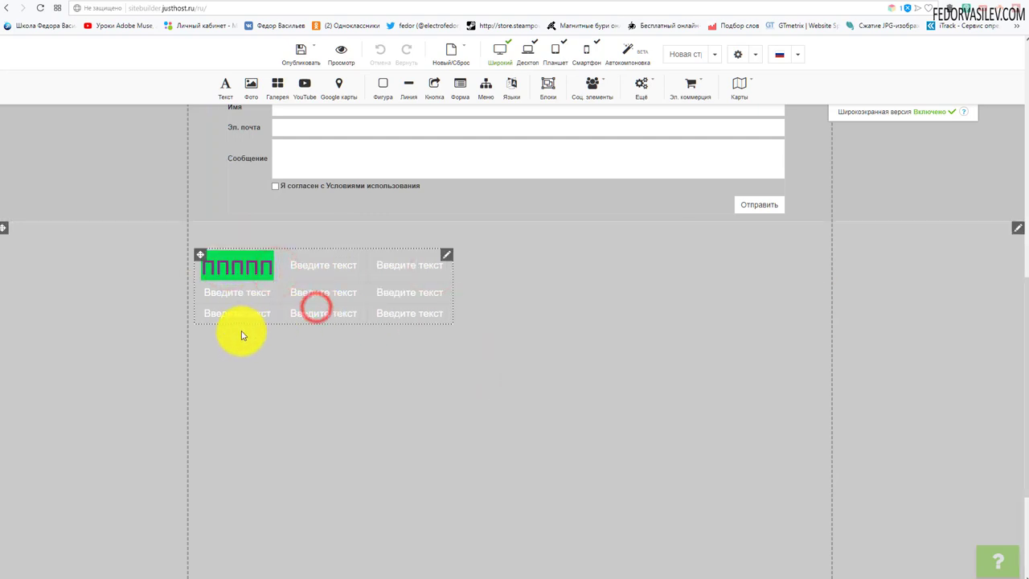
Step: Open the table's properties and set its background colour to bright magenta
left_click(310, 274)
left_click(446, 255)
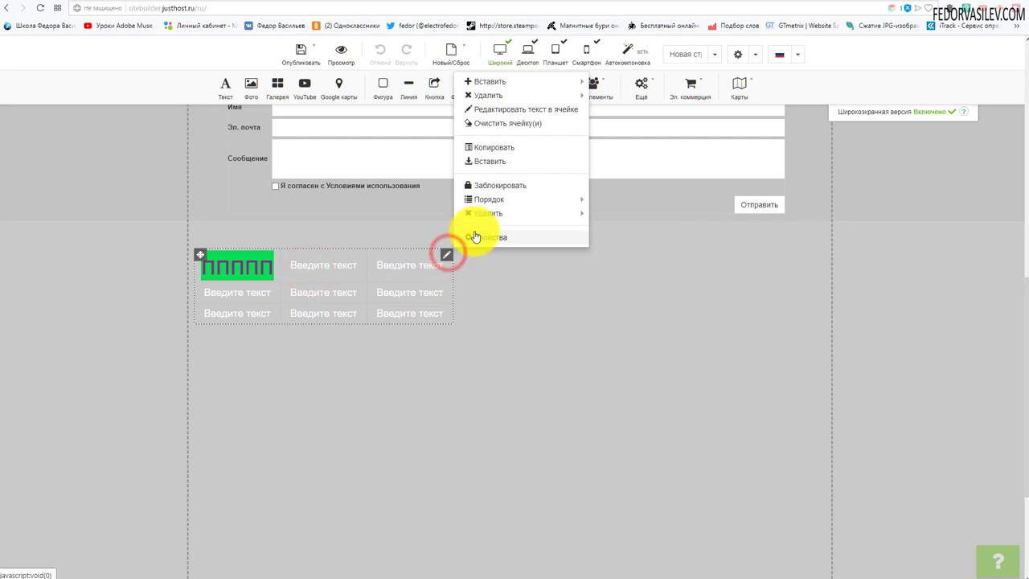
left_click(476, 238)
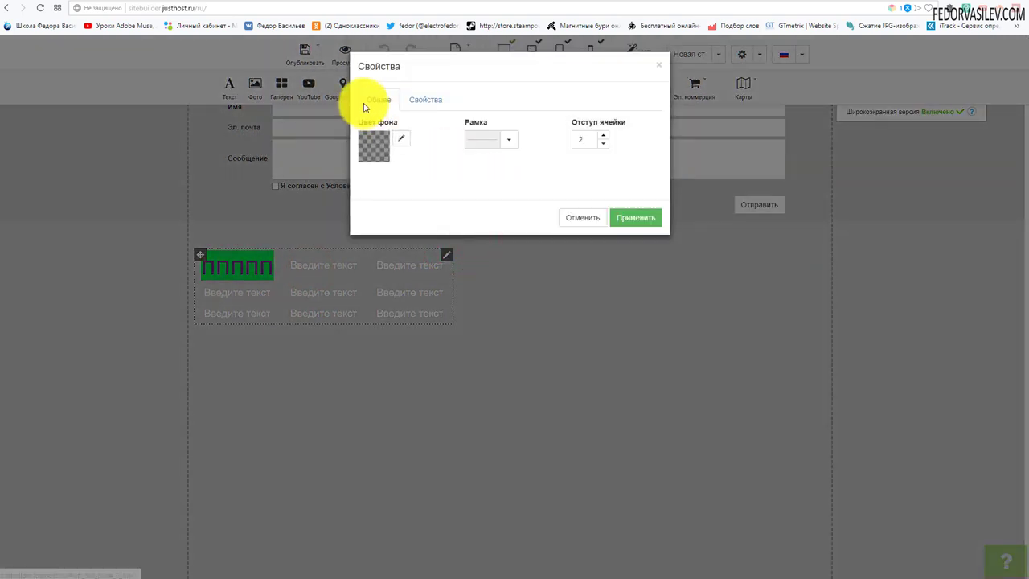
left_click(400, 139)
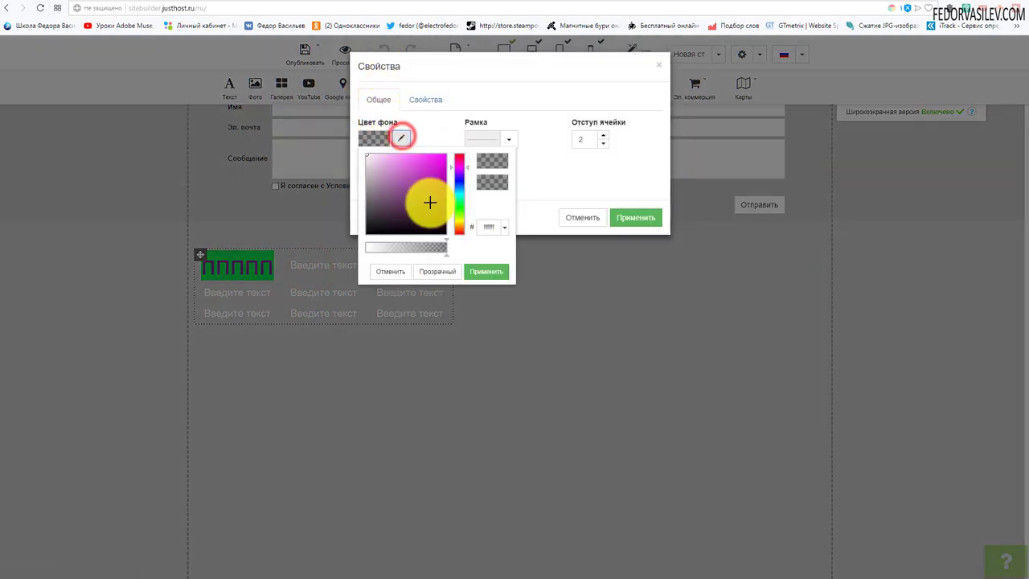
left_click_drag(432, 188, 439, 163)
left_click(483, 271)
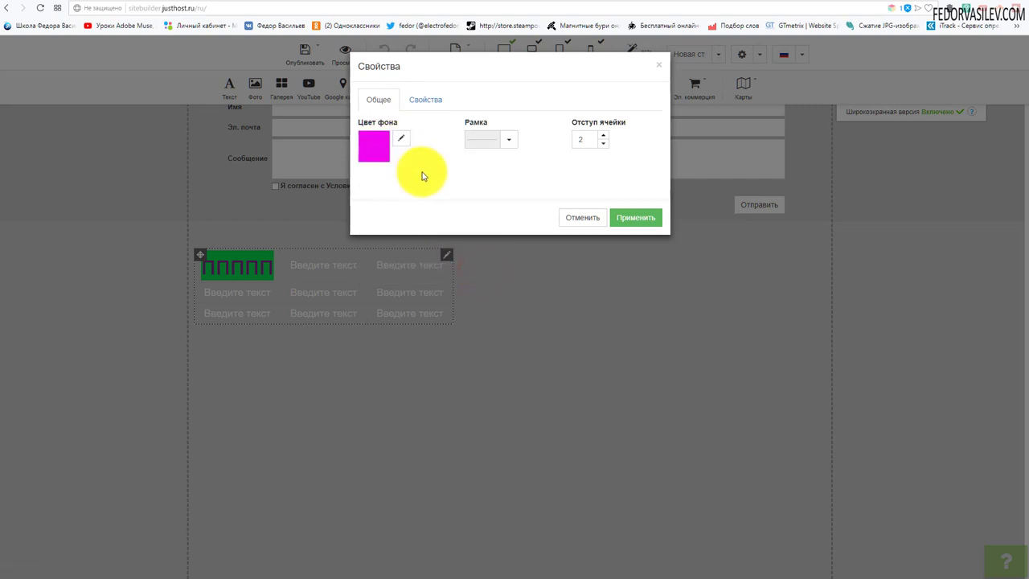
Step: Set the table's border weight to 3 px and its colour to lime green
left_click(508, 140)
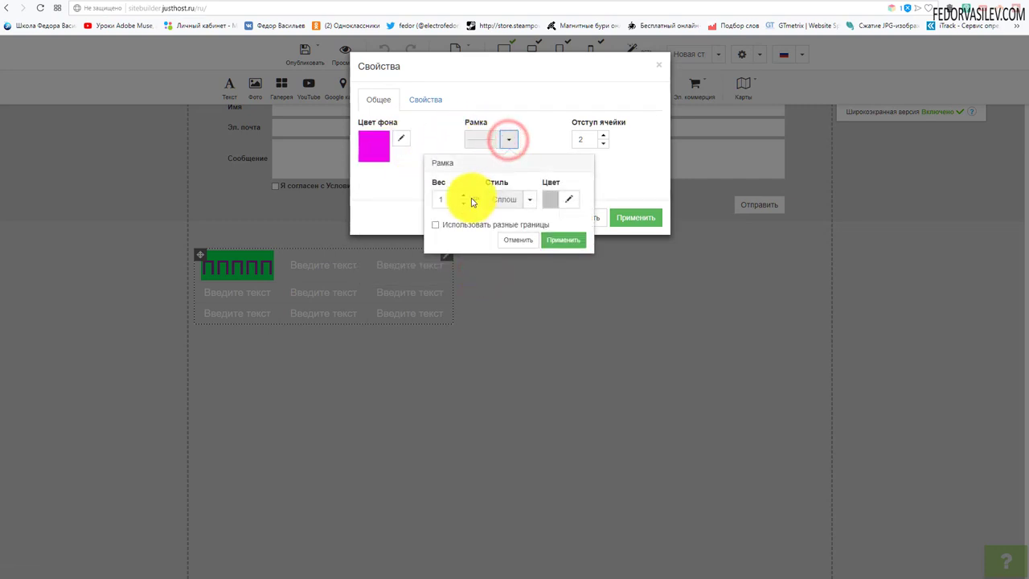
left_click(464, 194)
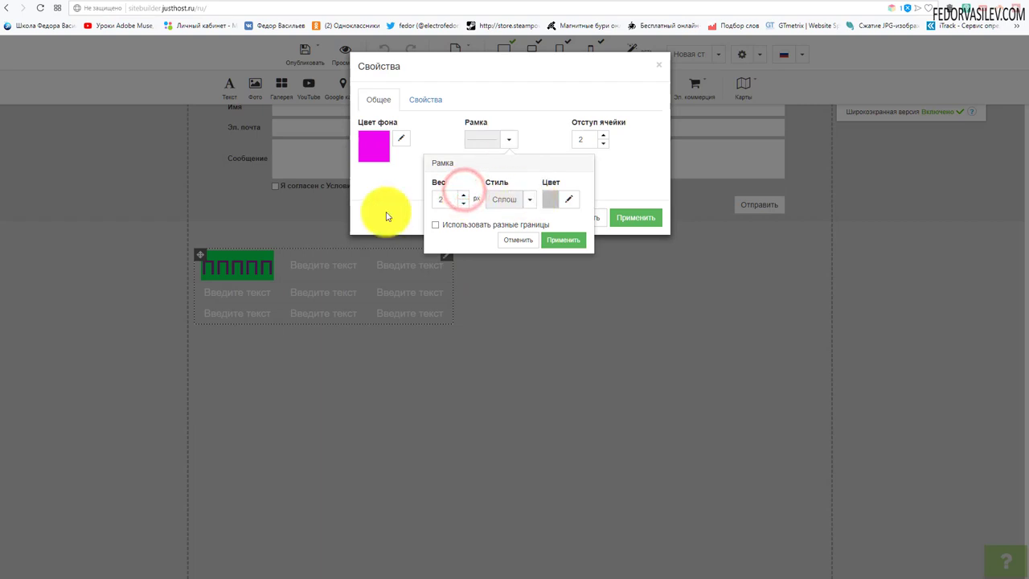
left_click(462, 195)
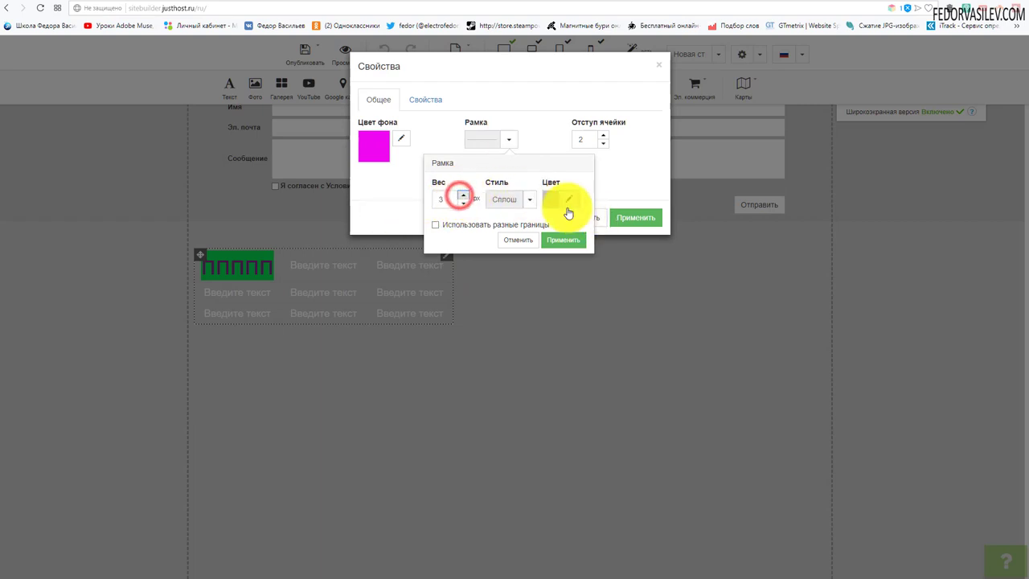
left_click(569, 199)
left_click(643, 276)
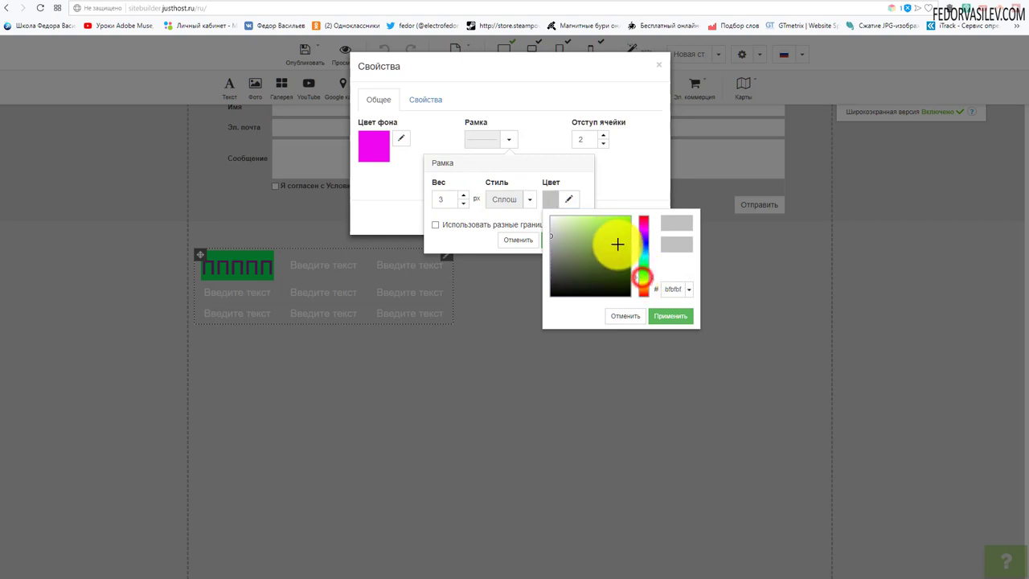
left_click(618, 239)
left_click(666, 316)
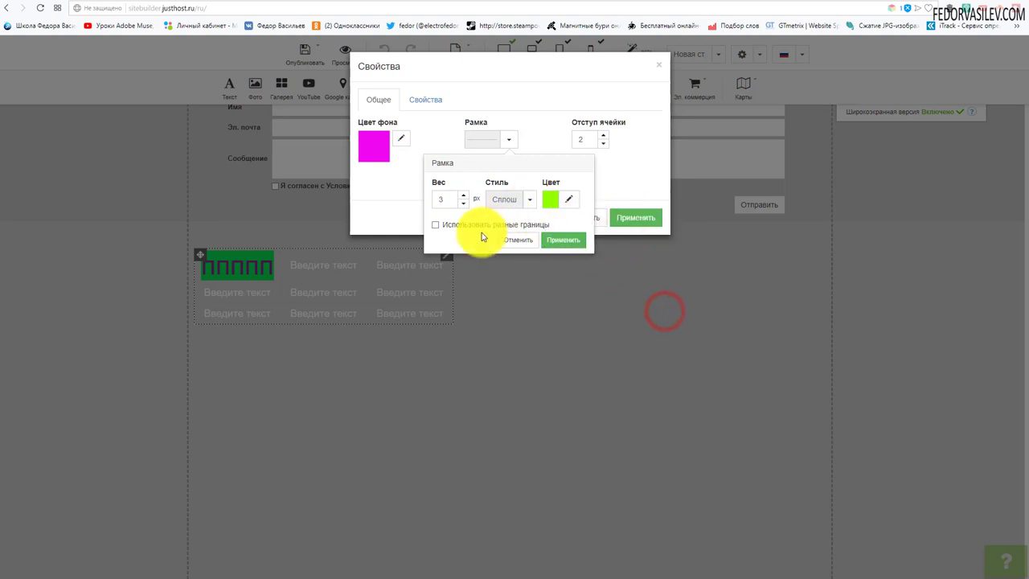
Step: Enable different borders per side for the table, set the cell padding to 4 and apply the properties
left_click(435, 225)
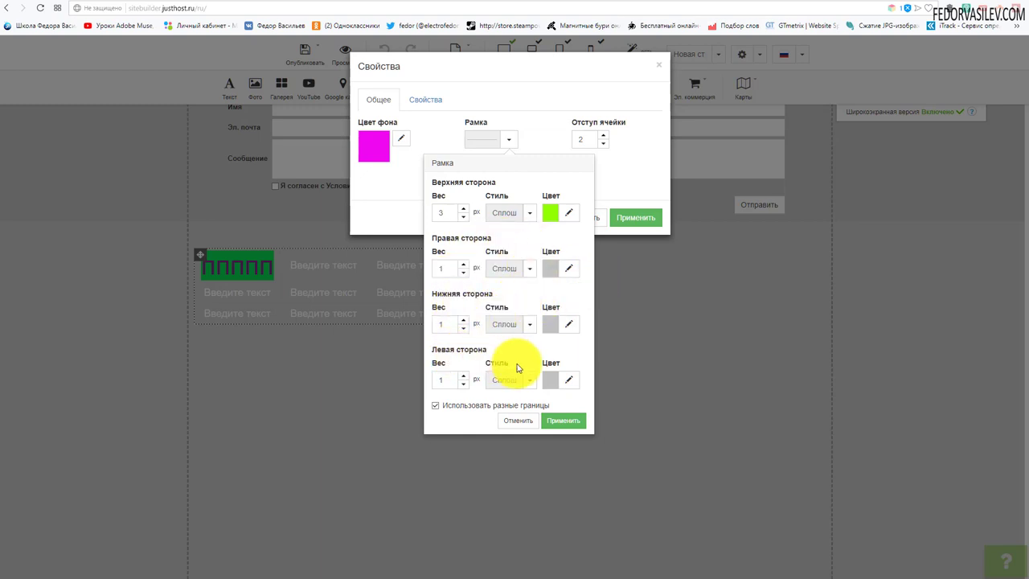
left_click(562, 422)
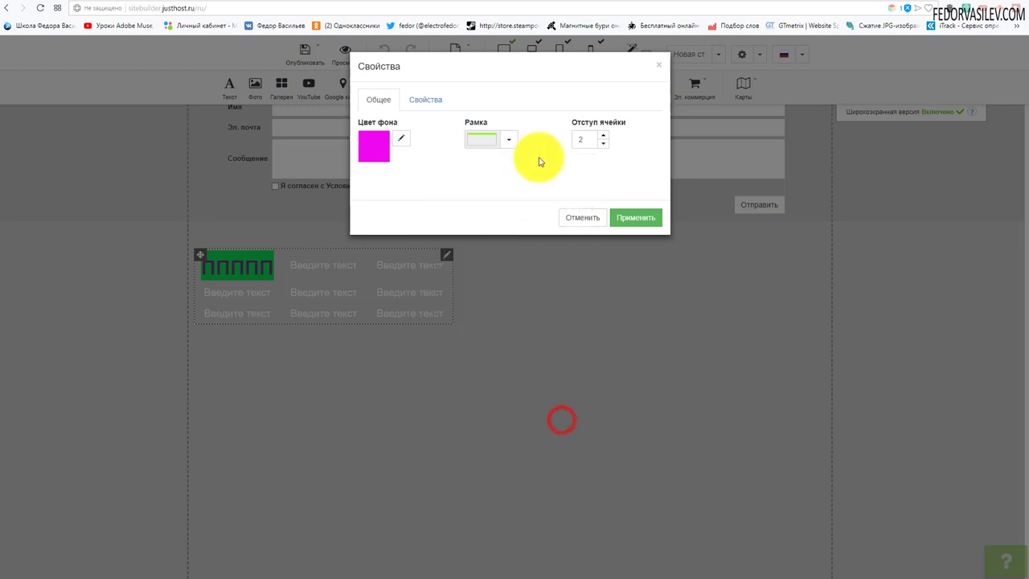
left_click(603, 137)
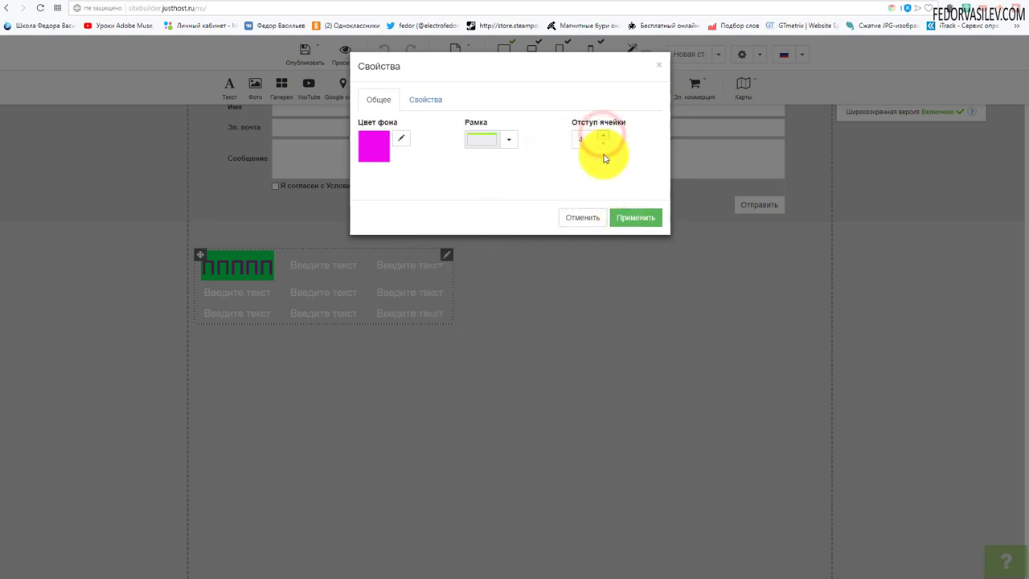
left_click(626, 218)
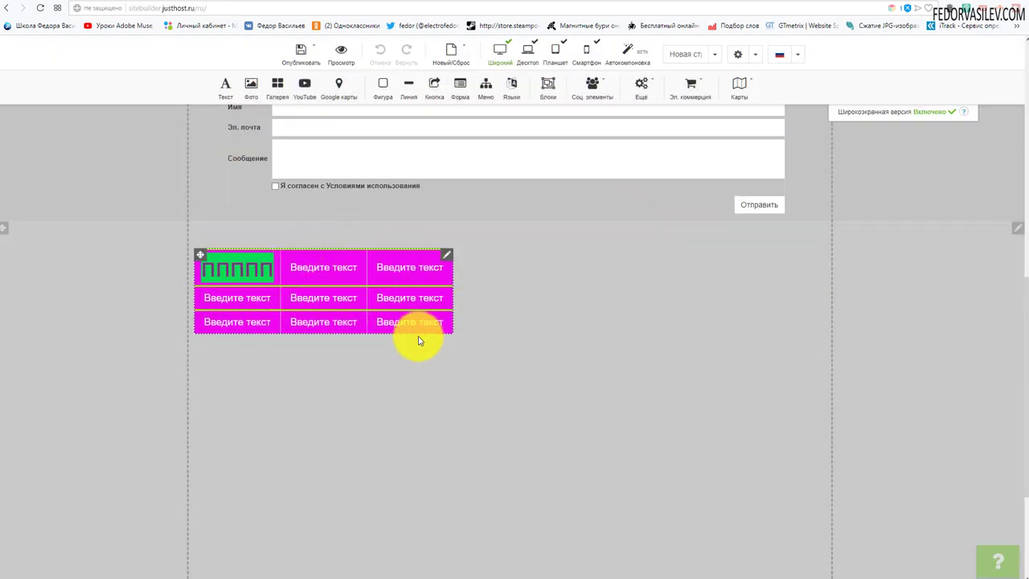
Step: Check the table's position, anchor name and page visibility settings
left_click(448, 257)
left_click(466, 240)
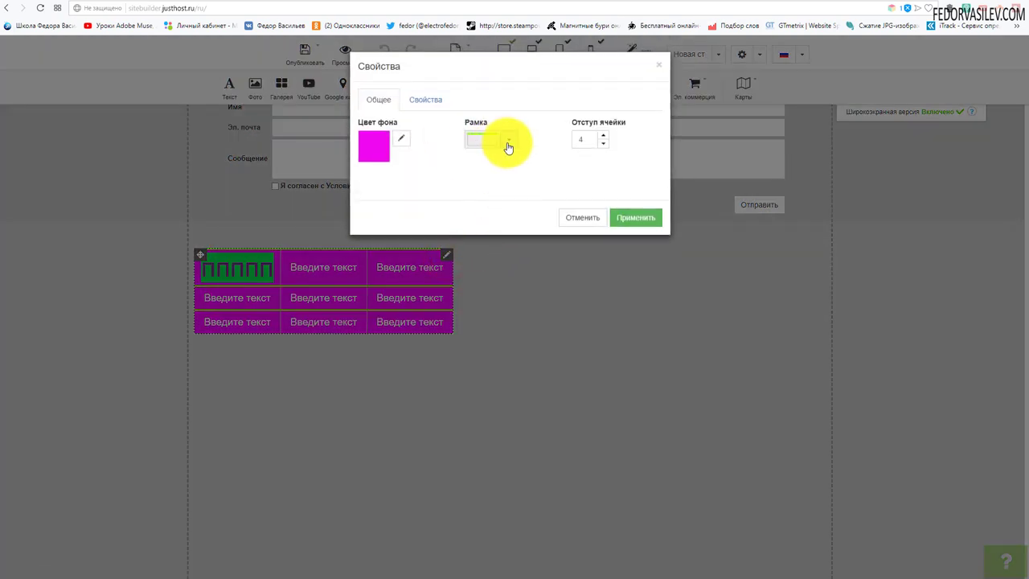
left_click(425, 99)
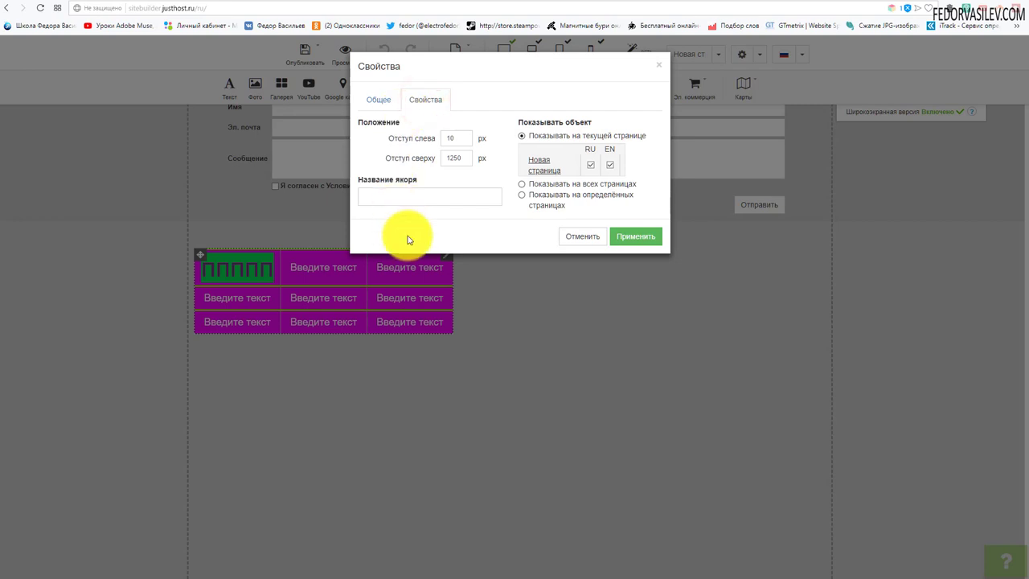
left_click(338, 292)
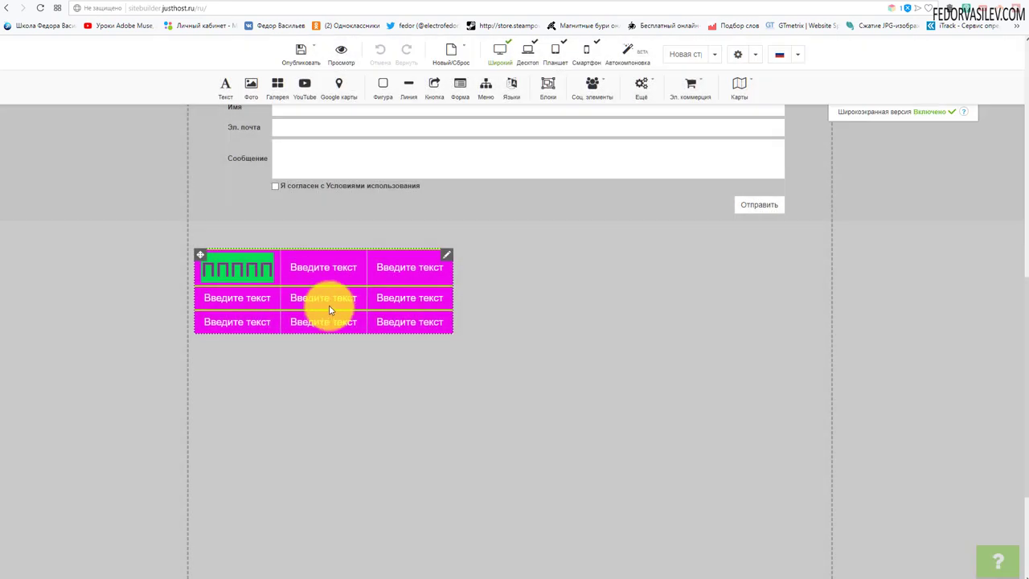
left_click(331, 301)
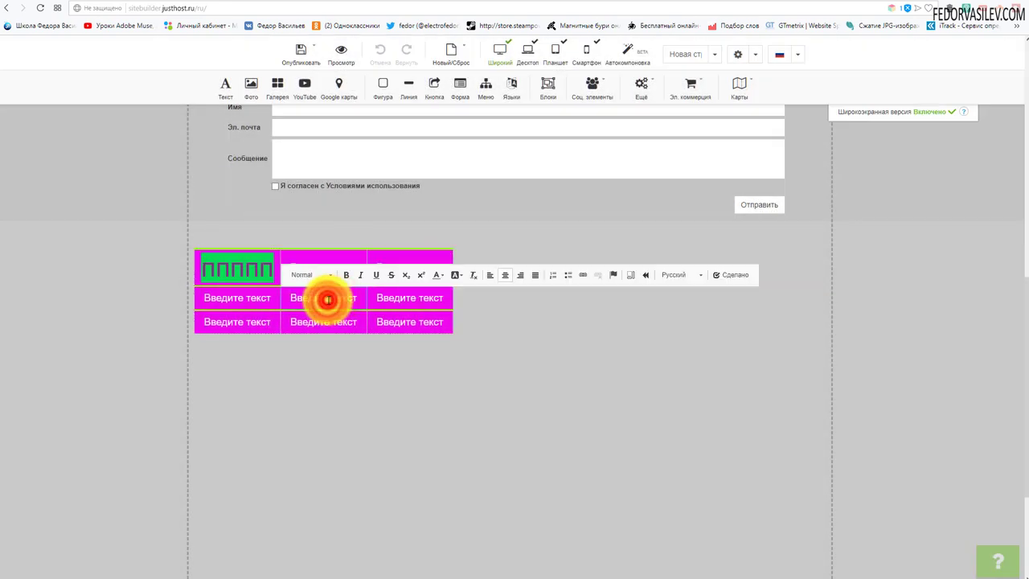
triple_click(303, 303)
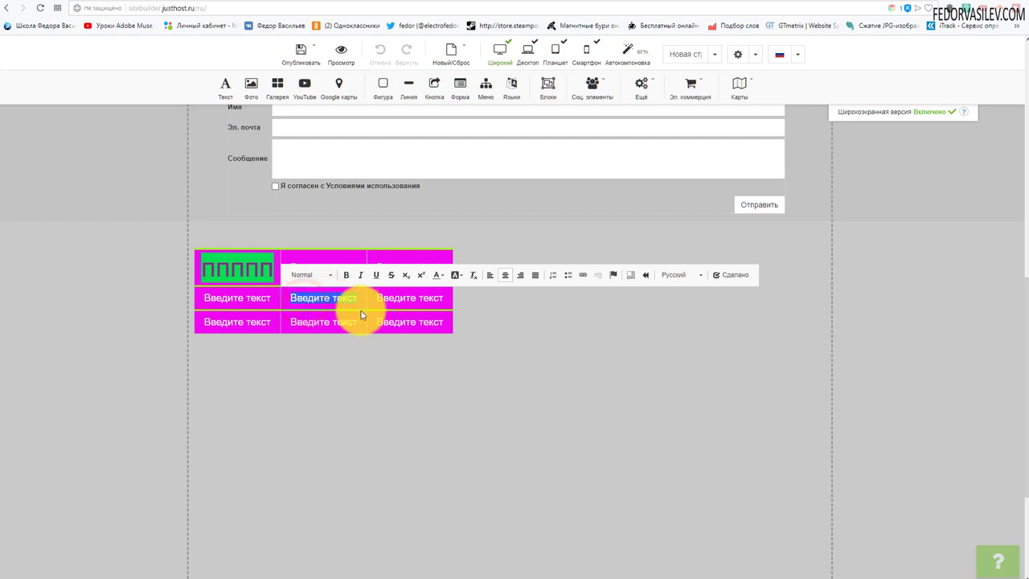
left_click(564, 228)
Step: Open the collection of e-commerce elements to choose one for the page
mouse_move(641, 93)
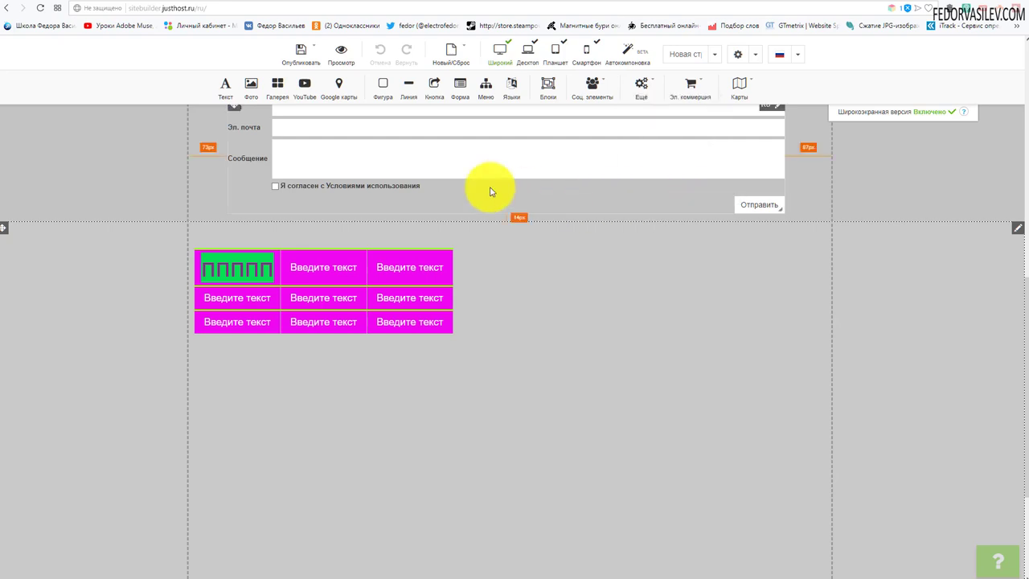
left_click(690, 85)
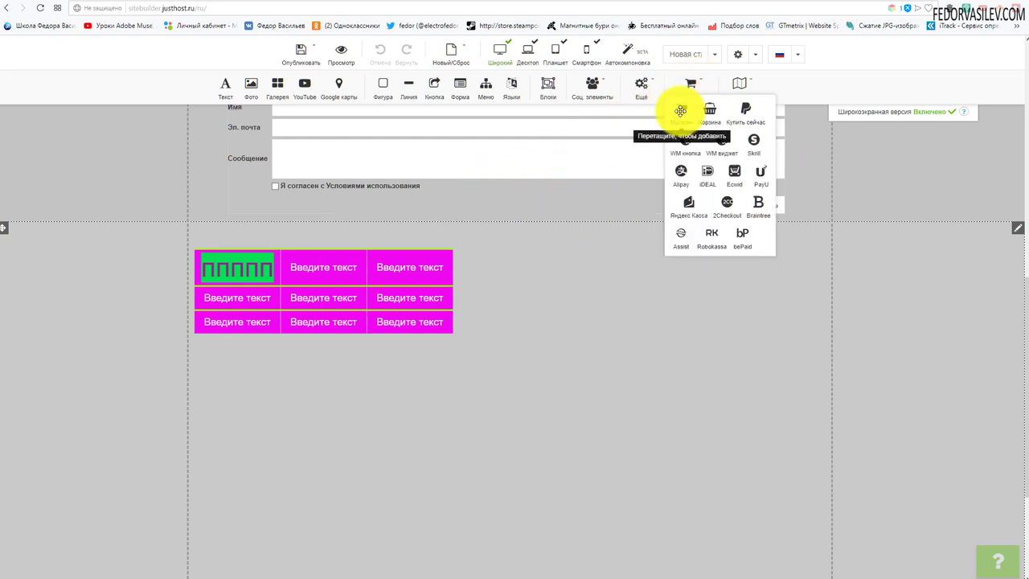